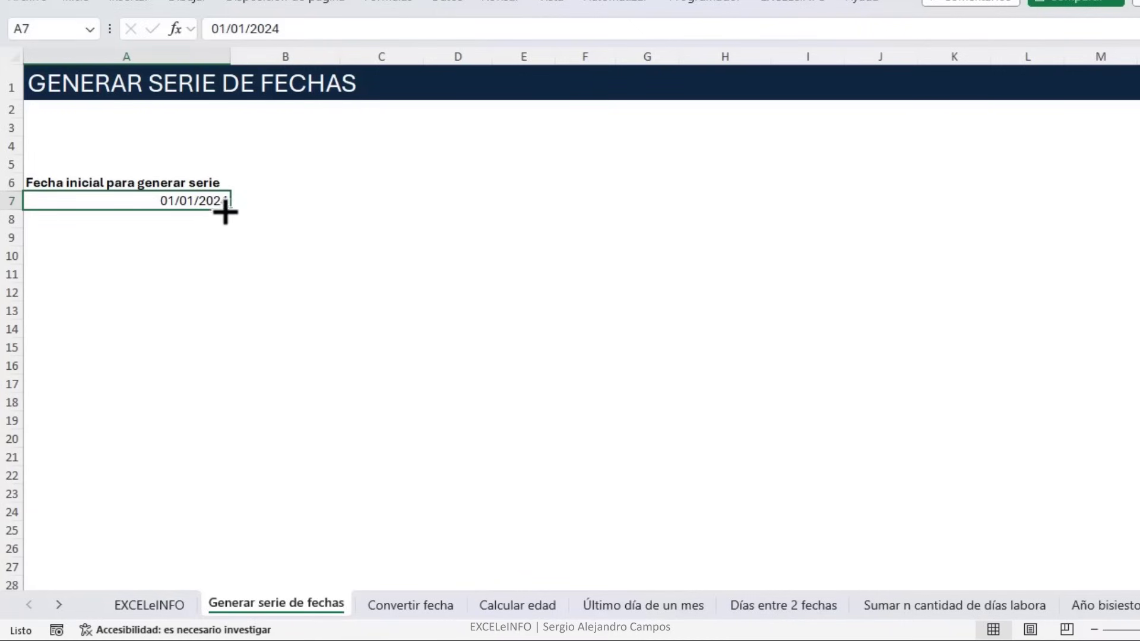
Fill A7:A23 with a date series from the initial date in A7, using weekdays only (Rellenar días laborables de la semana).
drag(232, 213, 220, 505)
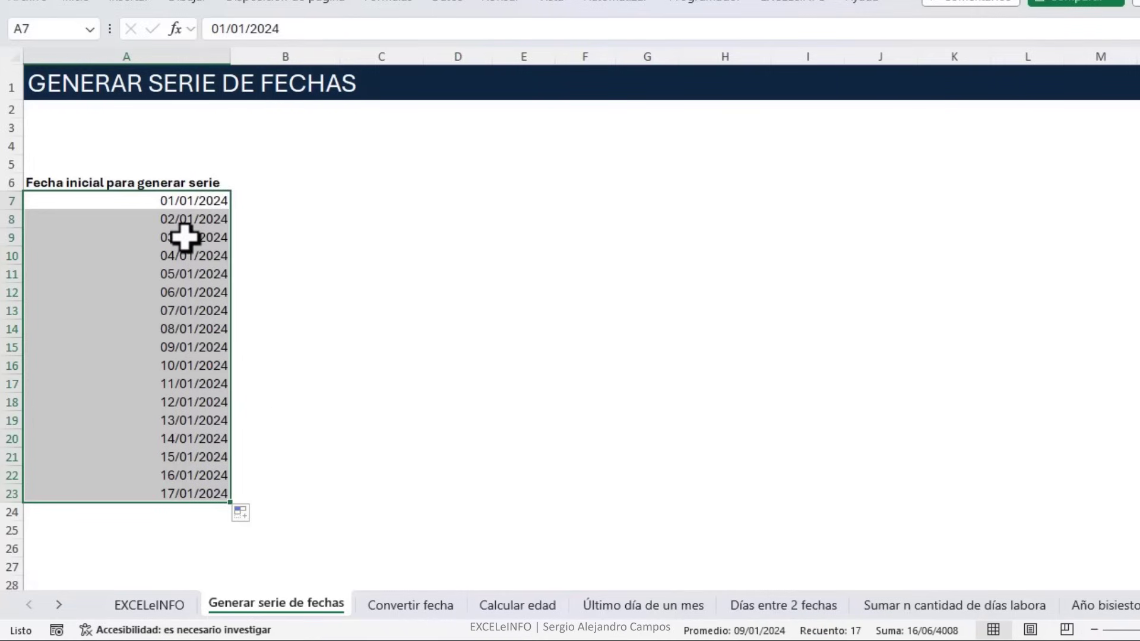
click(240, 514)
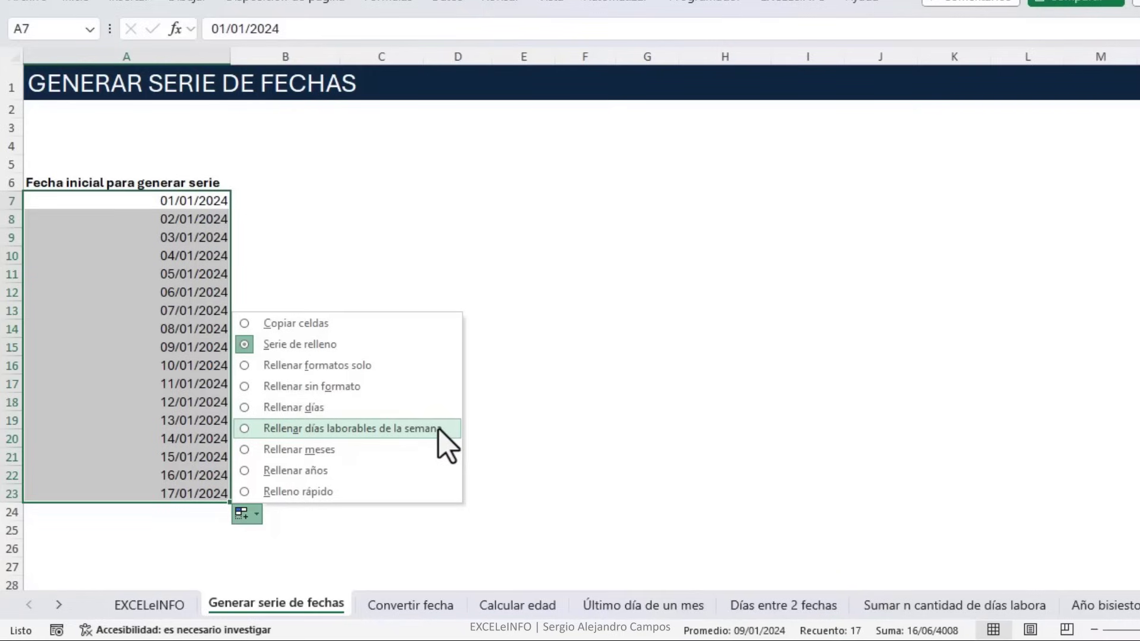
click(356, 428)
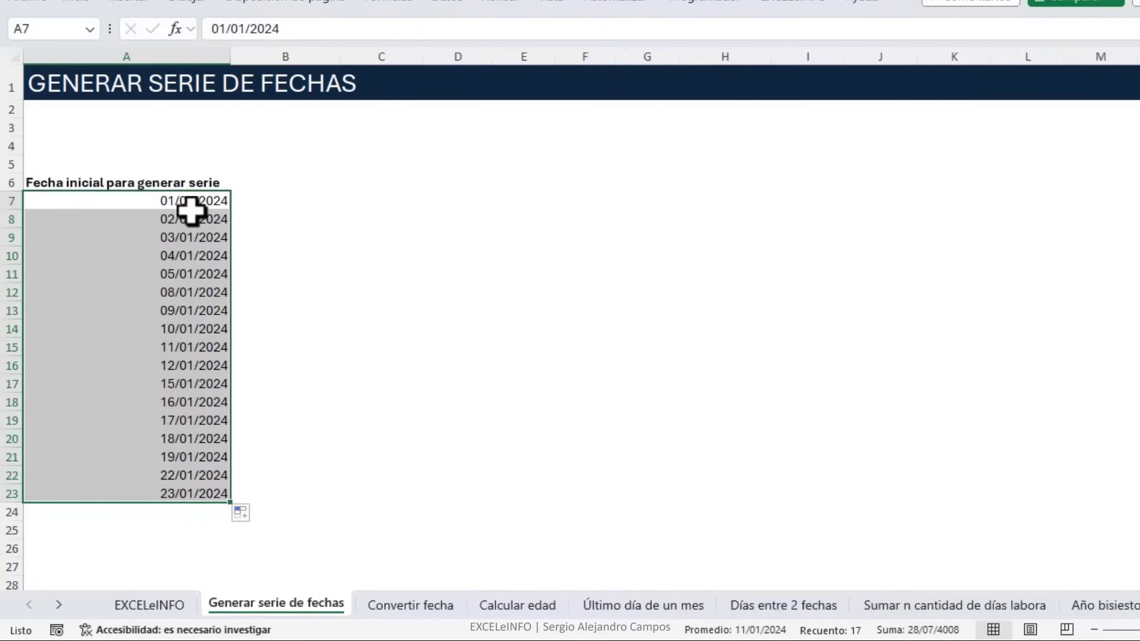
Switch the filled date series in A7:A23 to monthly increments and finally to yearly increments (Rellenar años).
click(243, 513)
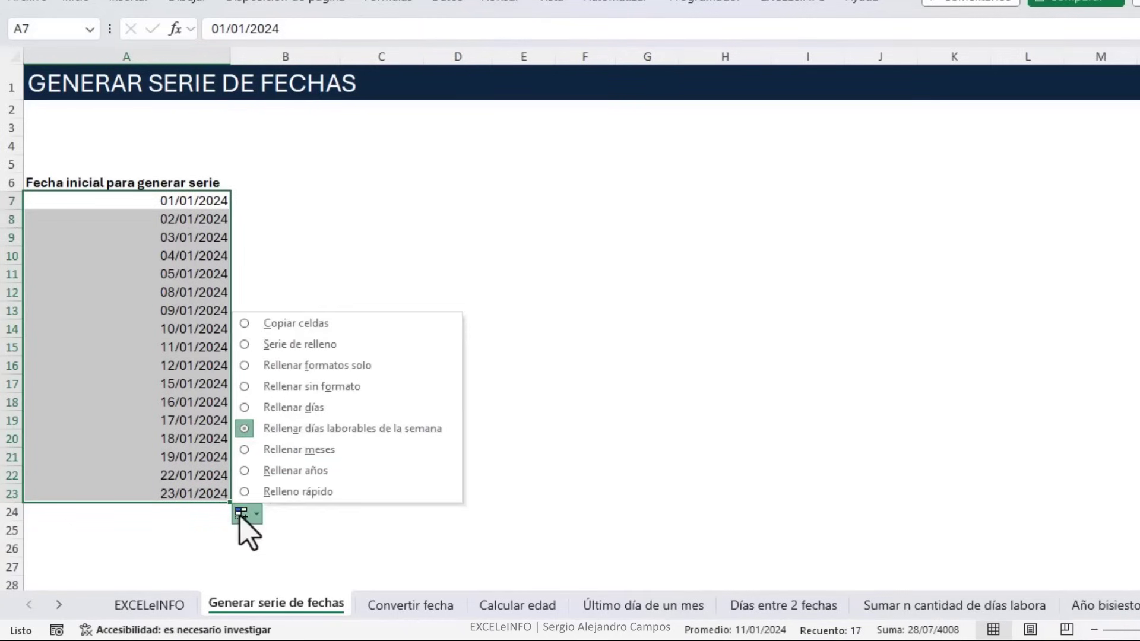
click(394, 457)
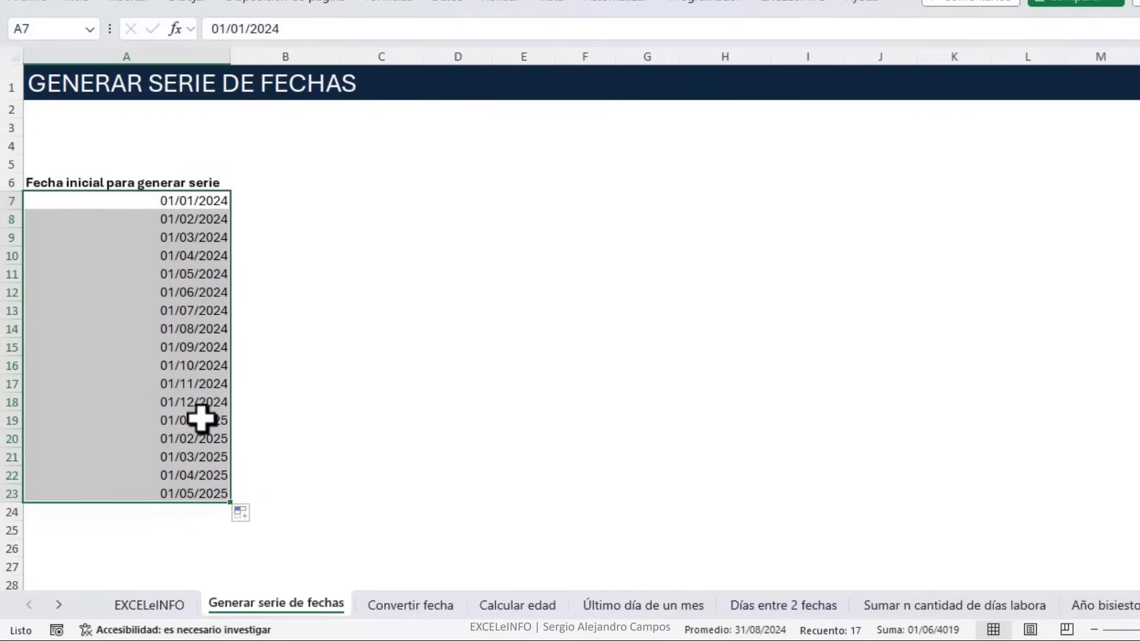
click(243, 514)
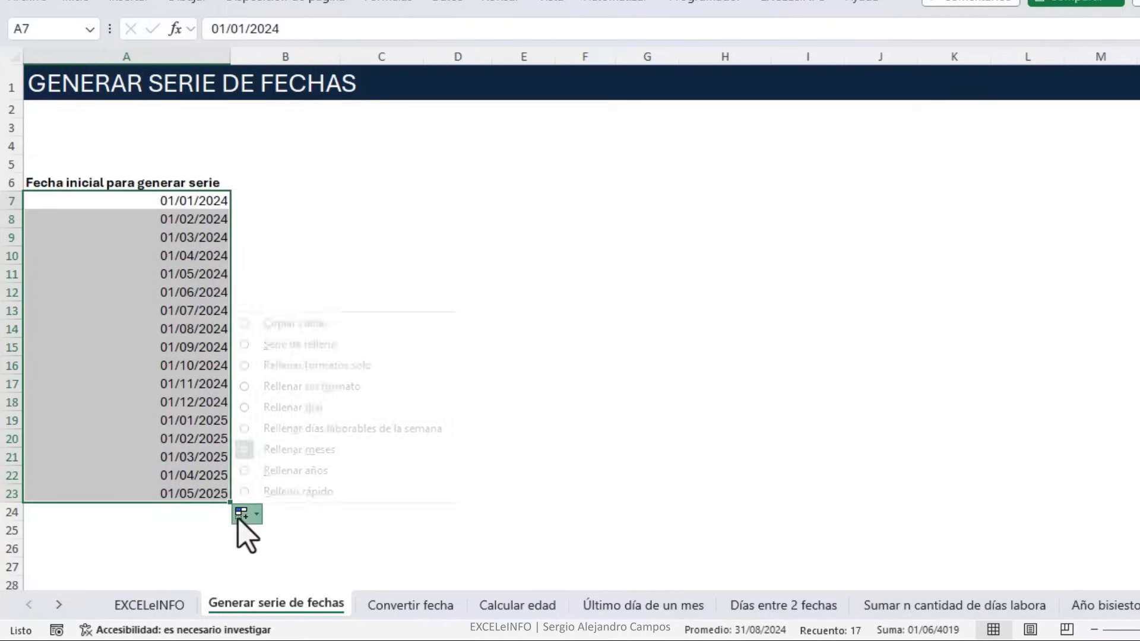
click(355, 472)
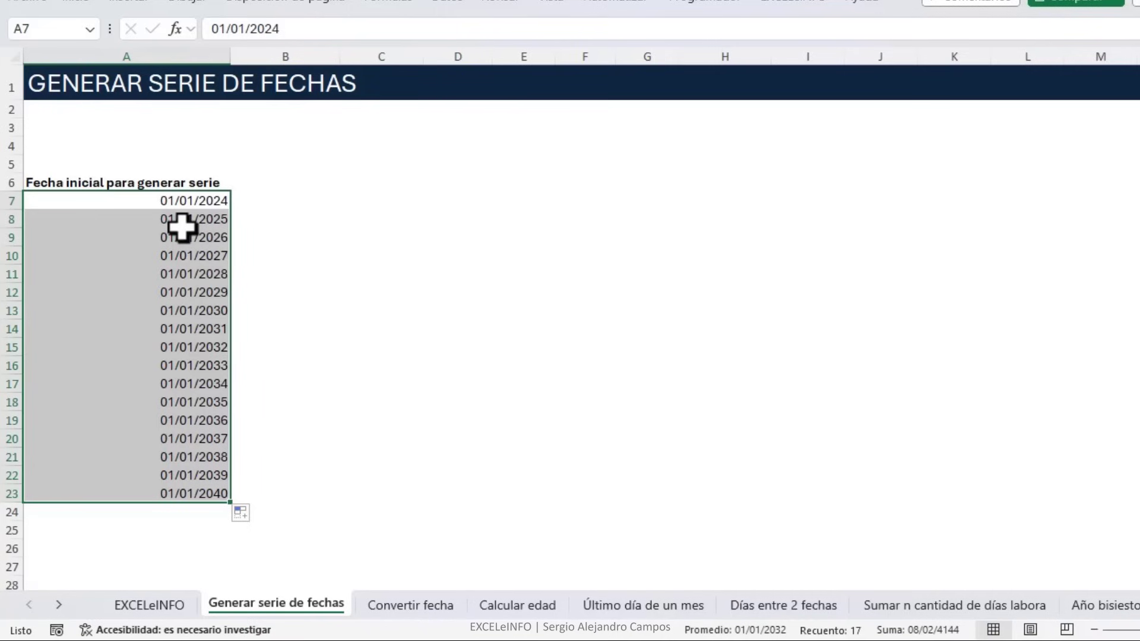
click(240, 515)
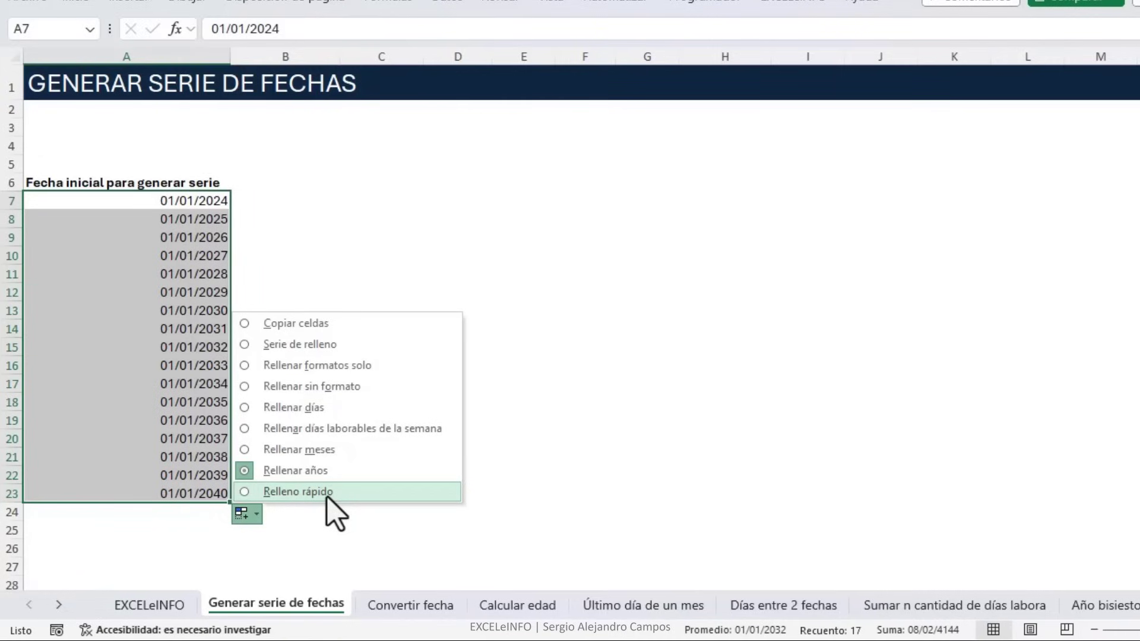
On the Convertir fecha sheet, examine the year, month and day digits of the value in A7.
click(408, 611)
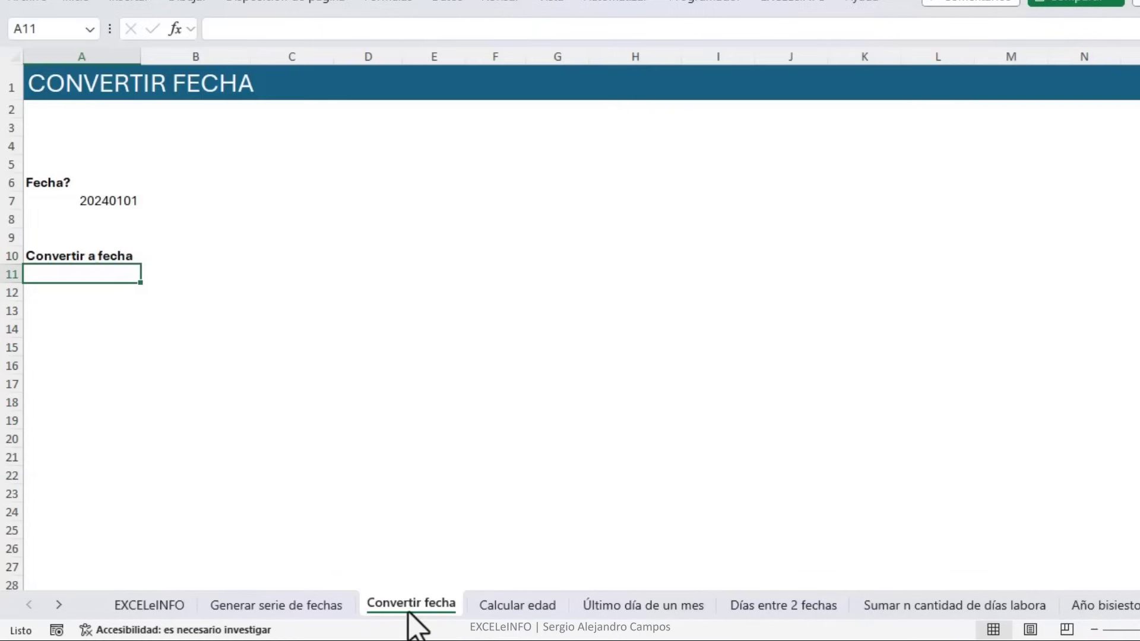
key(Up)
key(Up)
key(Up)
key(Up)
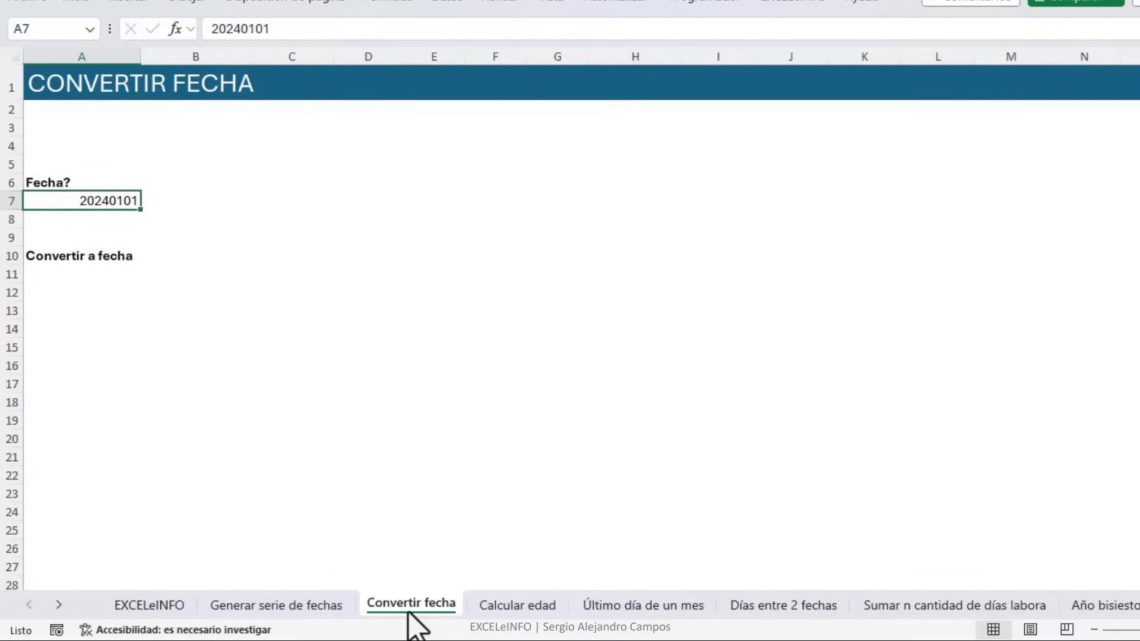
key(F2)
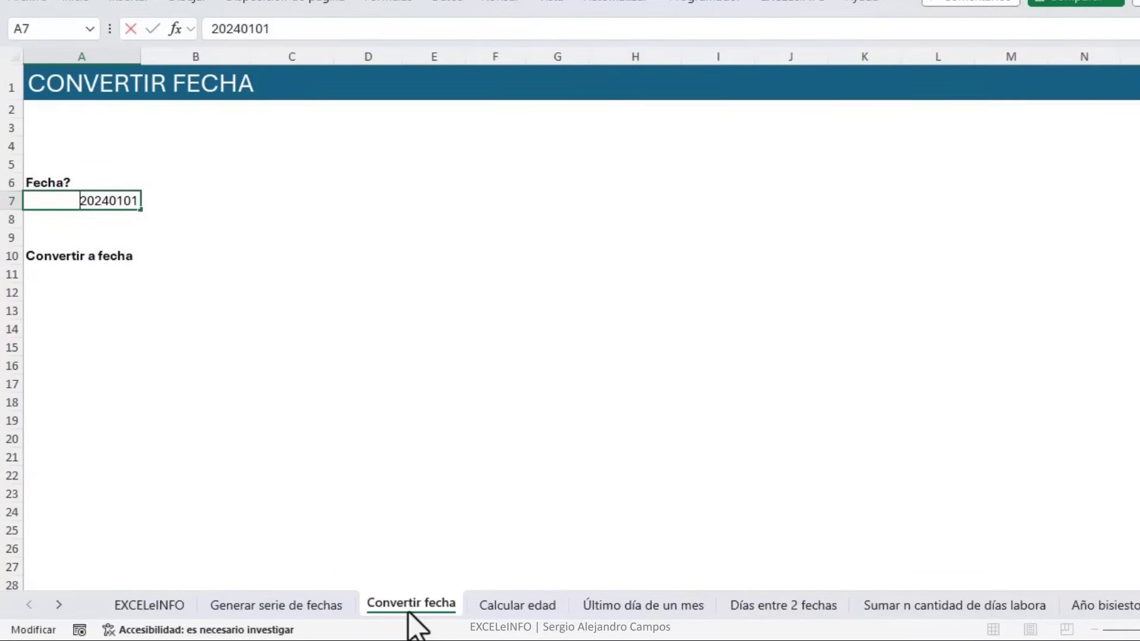
key(Home)
key(shift+Right)
key(shift+Right)
key(shift+Right)
key(shift+Right)
key(Right)
key(shift+Right)
key(shift+Right)
key(End)
key(Escape)
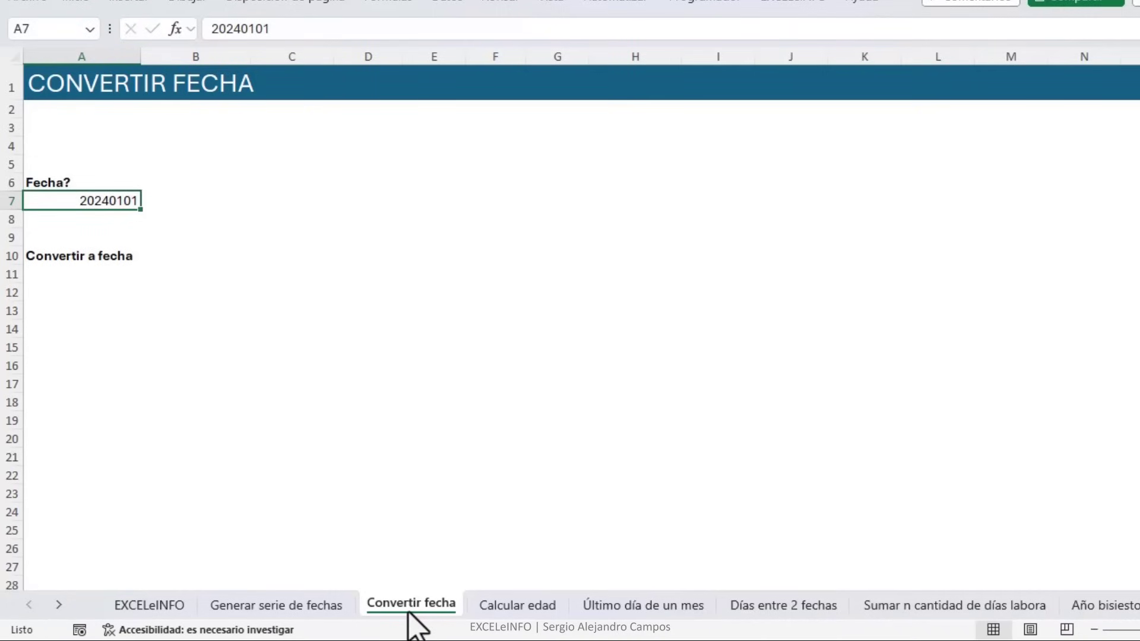
Start a FECHA formula in A11 with IZQUIERDA(A7,4) as its year argument.
key(Down)
key(Down)
key(Down)
key(Down)
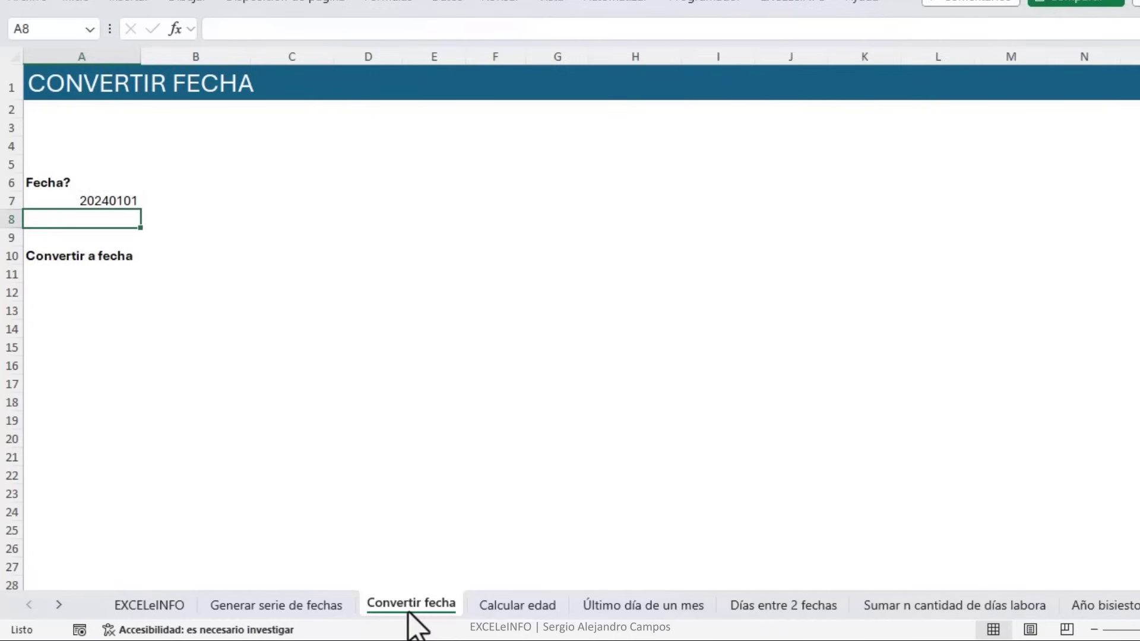
text(=FE)
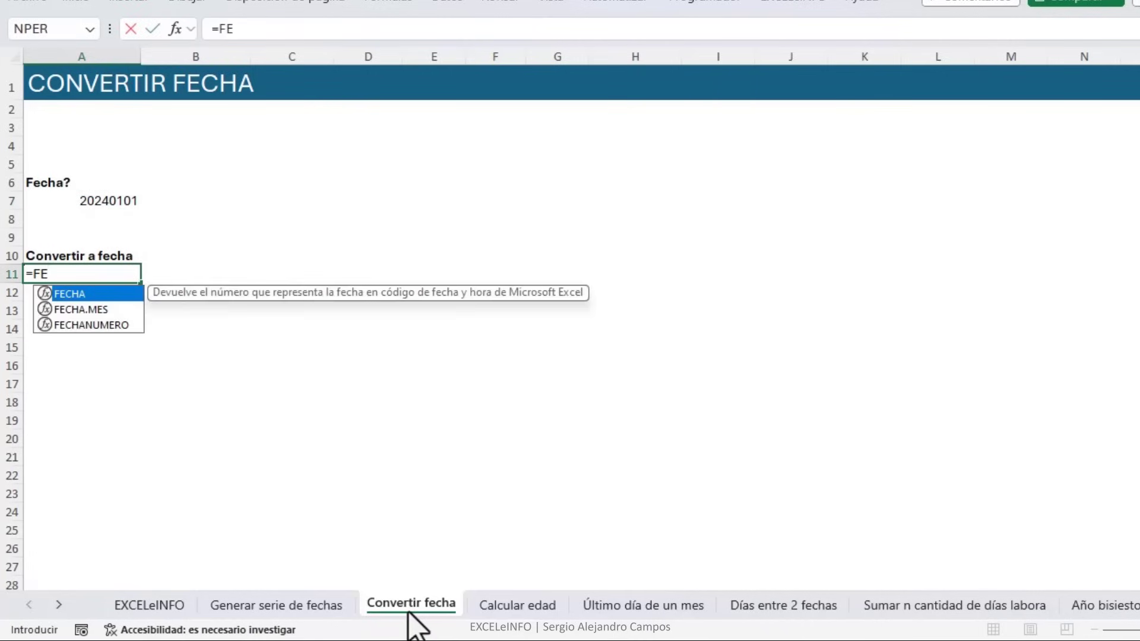
key(Tab)
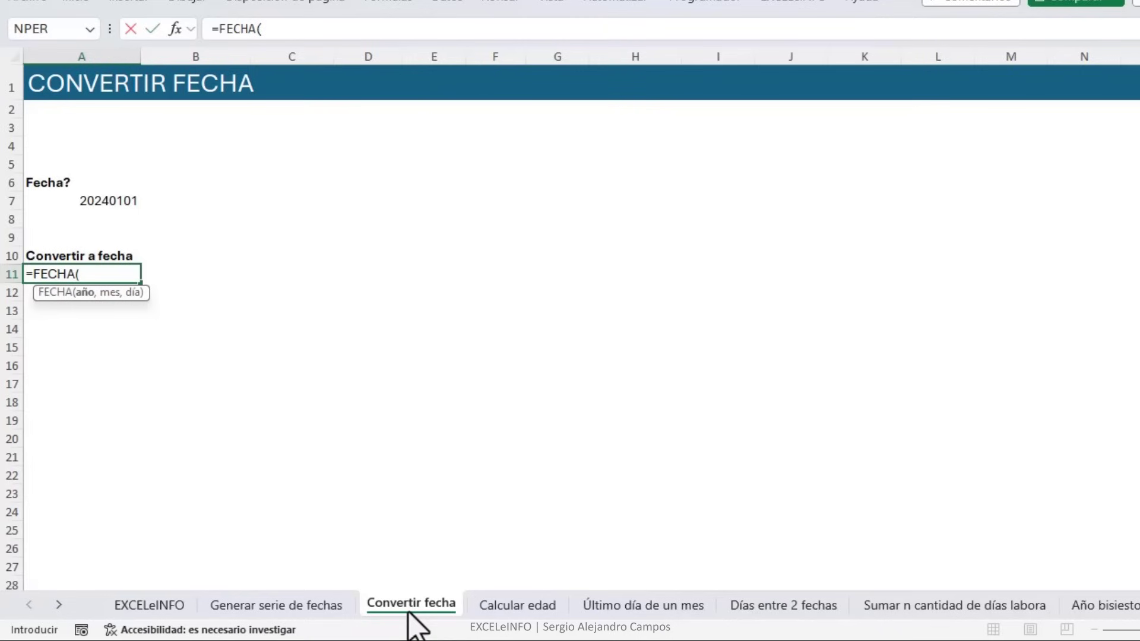
text(IZQUIERDA()
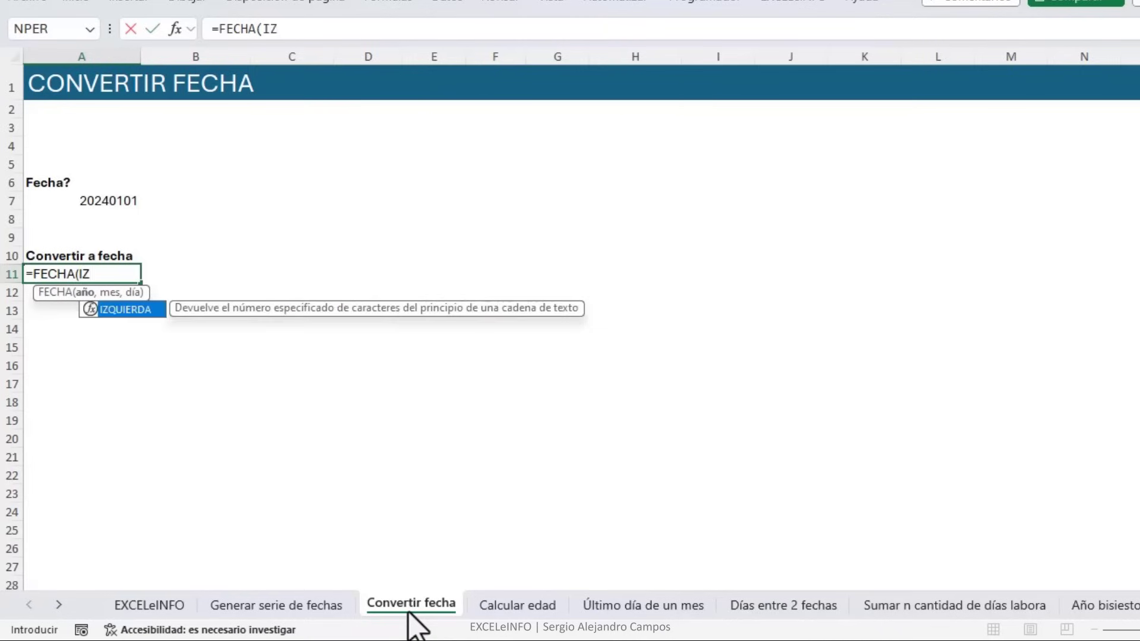
key(Up)
key(Up)
key(Up)
key(Up)
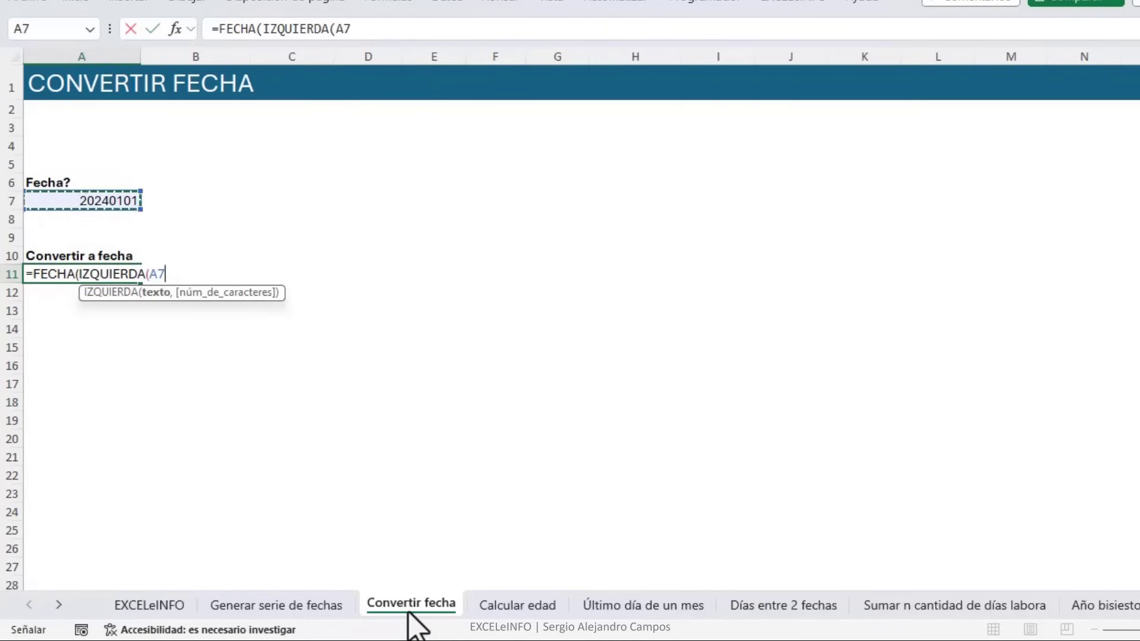
text(,4)
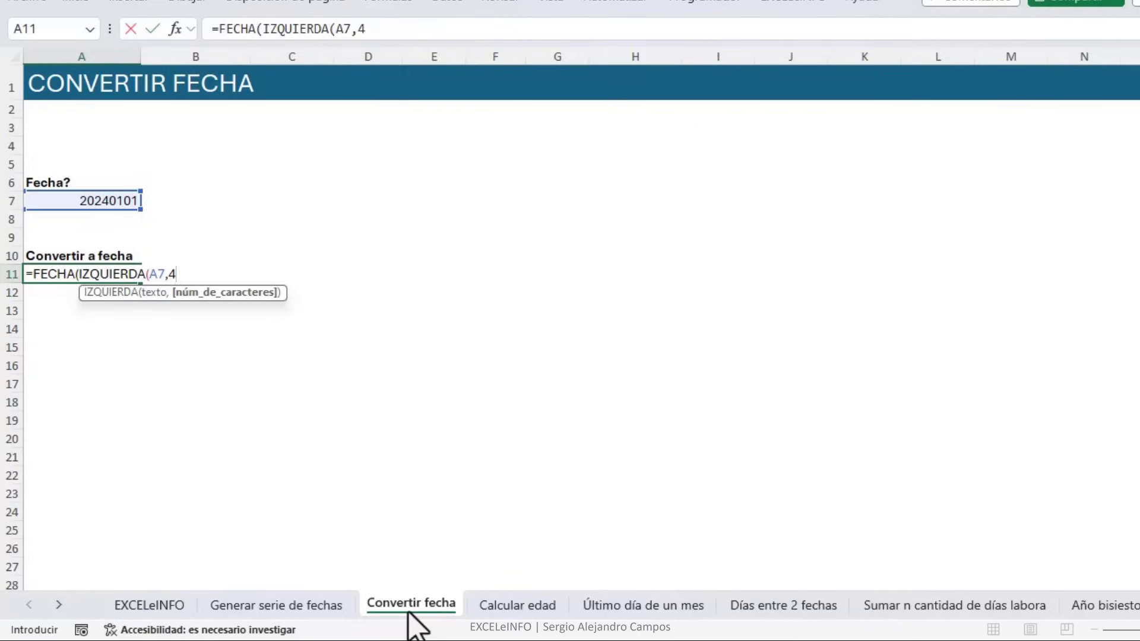
text(),)
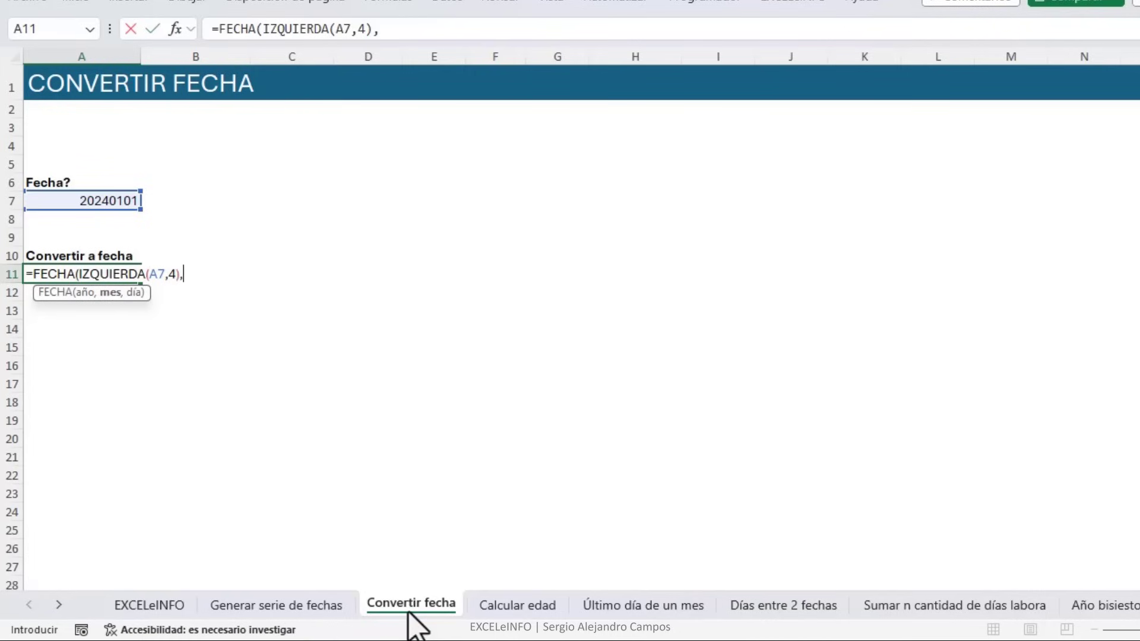
Add EXTRAE(A7,5,2) as the month argument of the FECHA formula in A11.
text(EXTRAE()
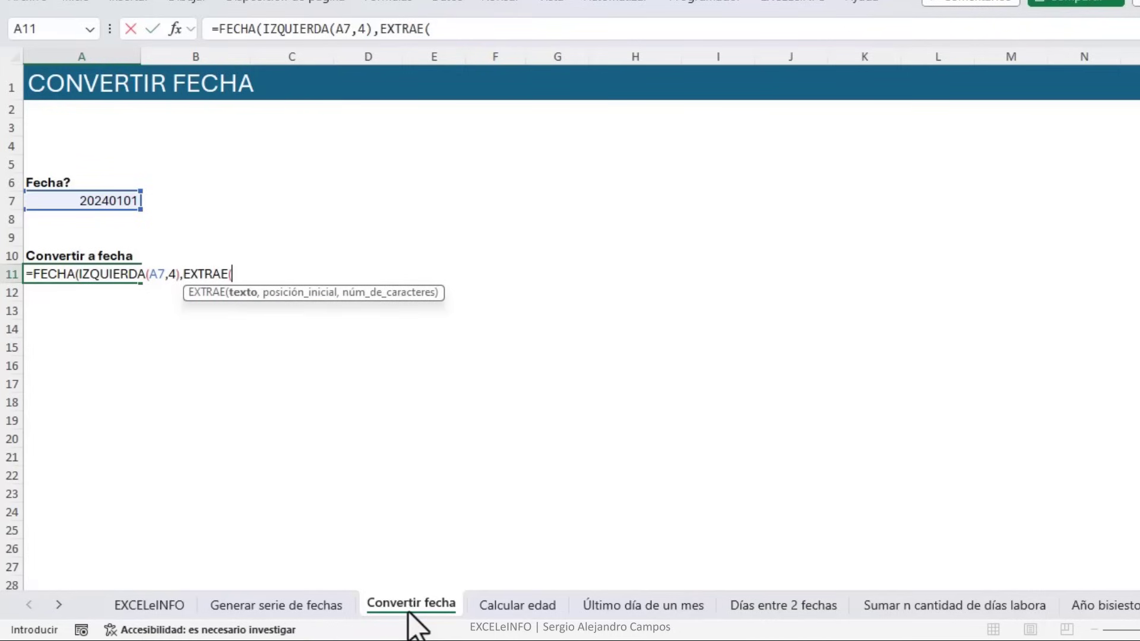
key(Up)
key(Up)
key(Up)
key(Up)
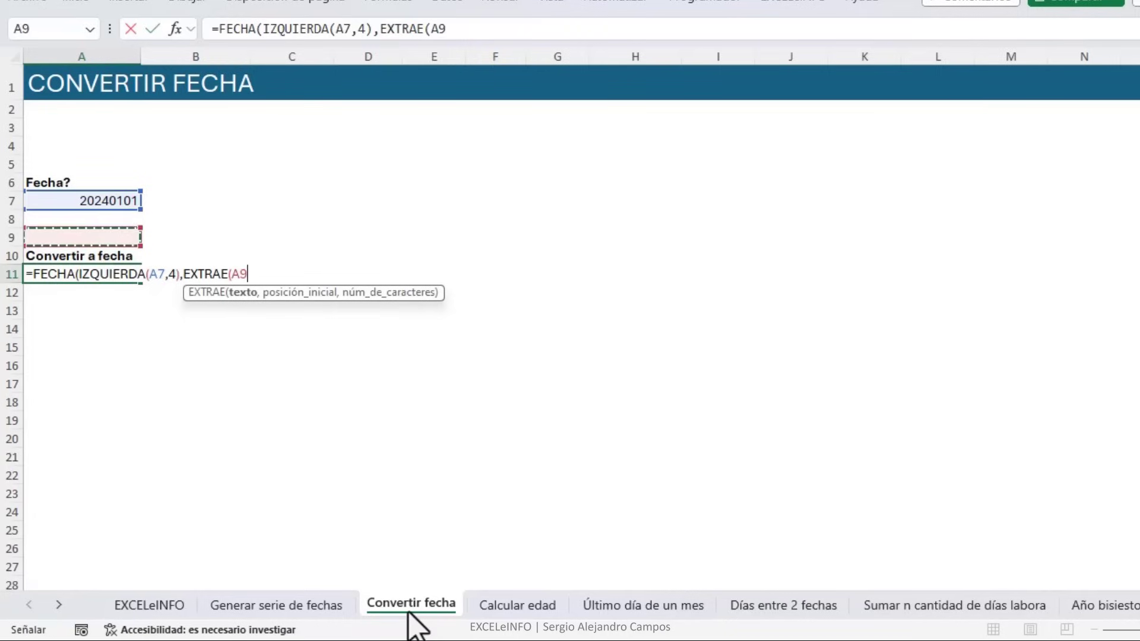
text(,)
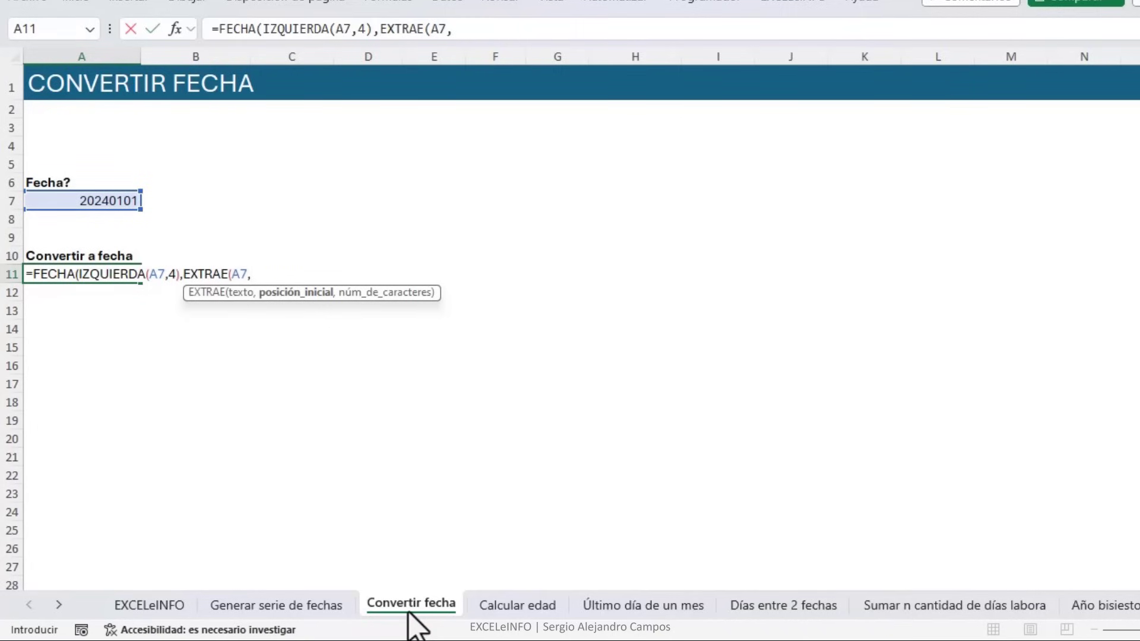
text(5)
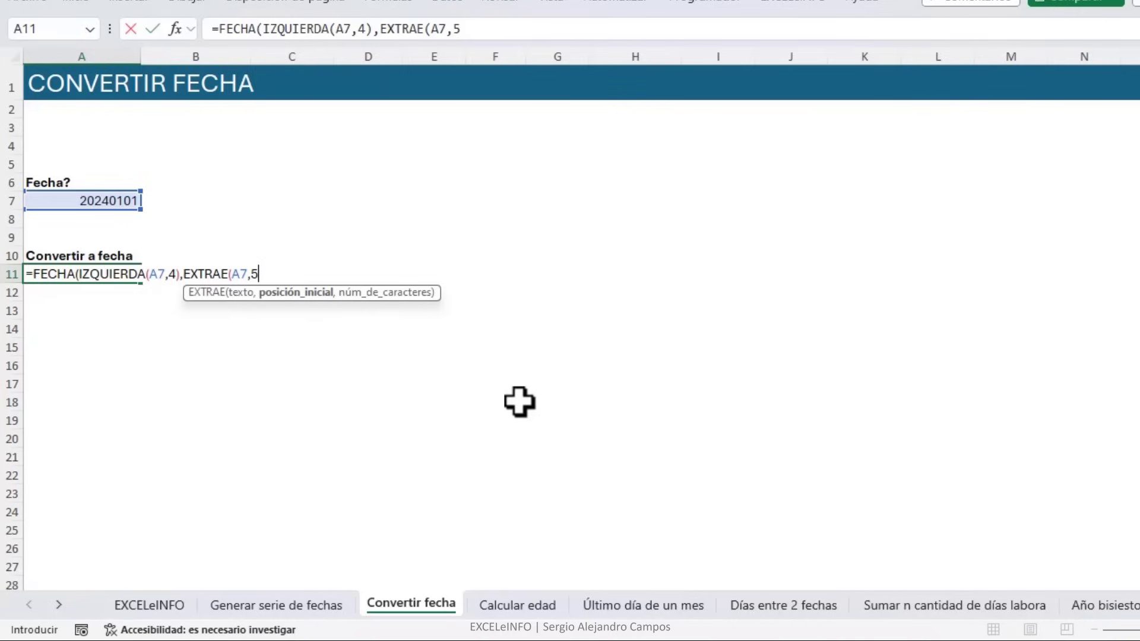
text(,2)
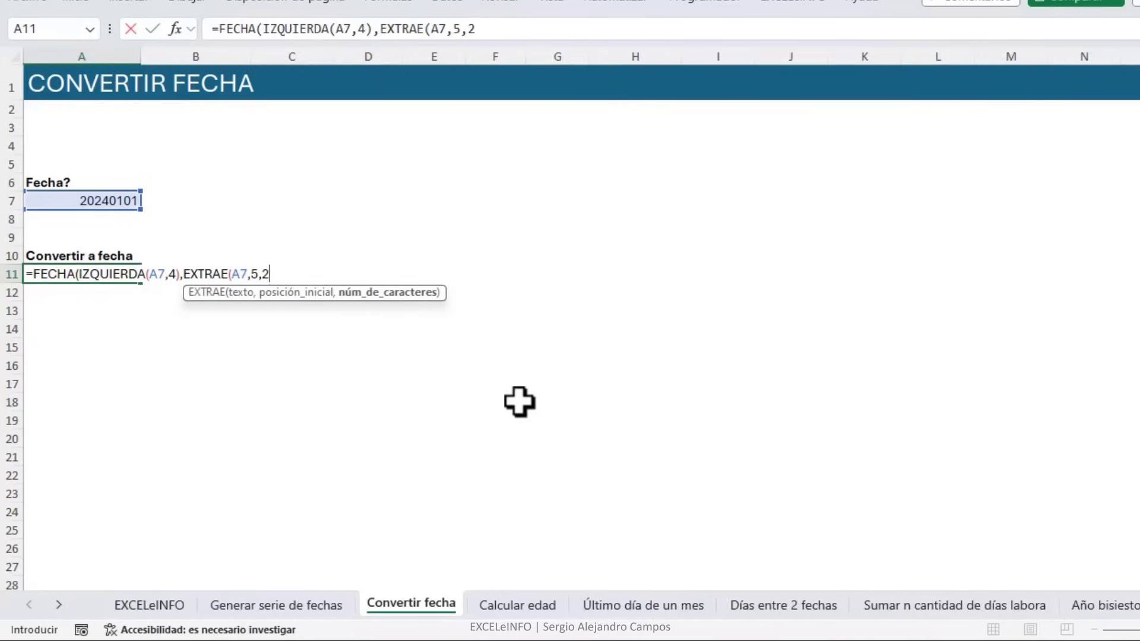
text(),)
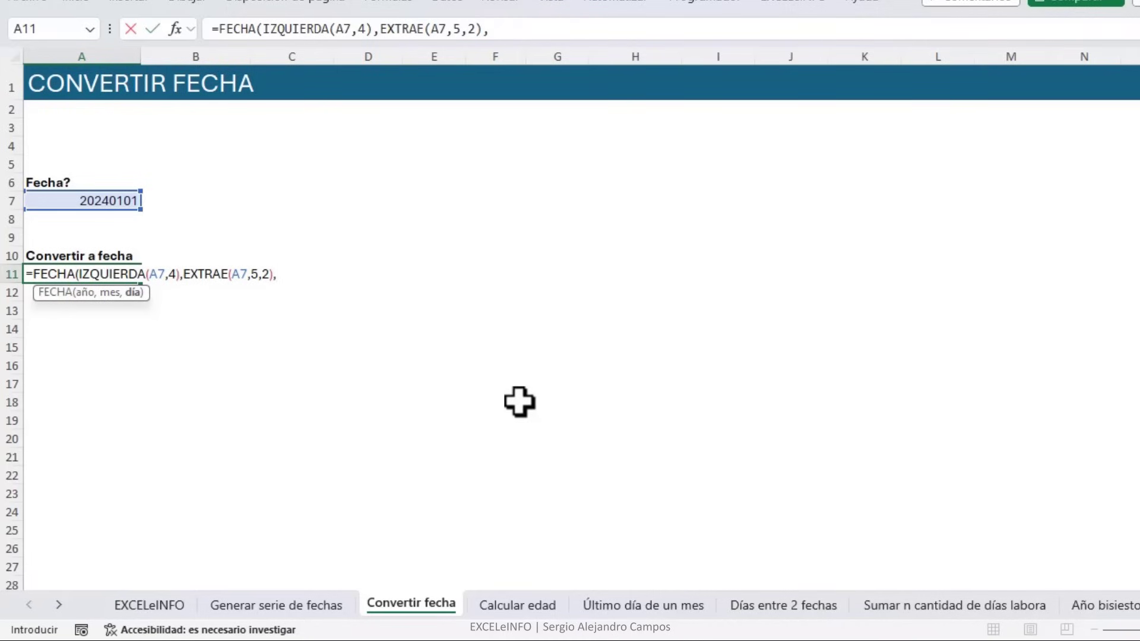
Add DERECHA(A7,2) as the day argument and complete the FECHA formula in A11.
text(DER)
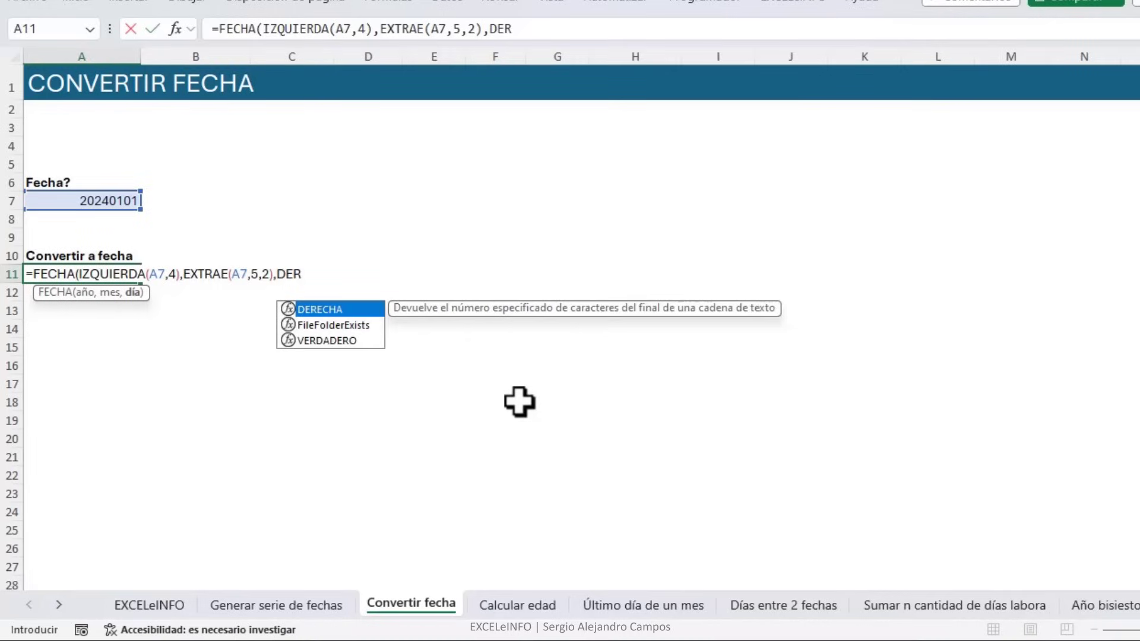
key(Tab)
key(Up)
key(Up)
key(Up)
key(Up)
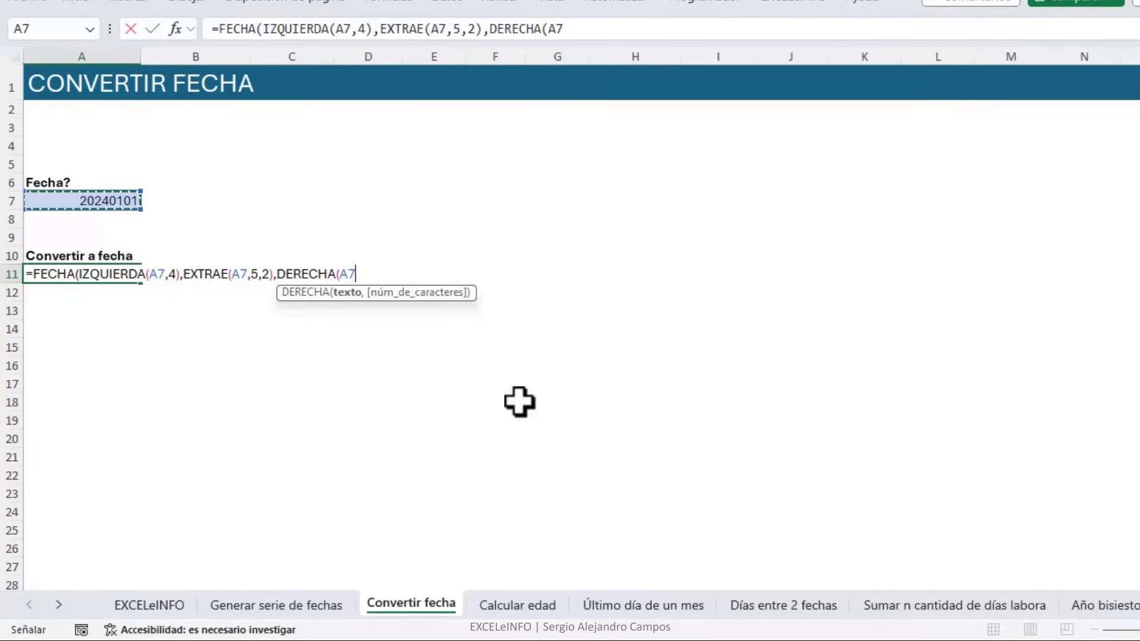
text(,2)
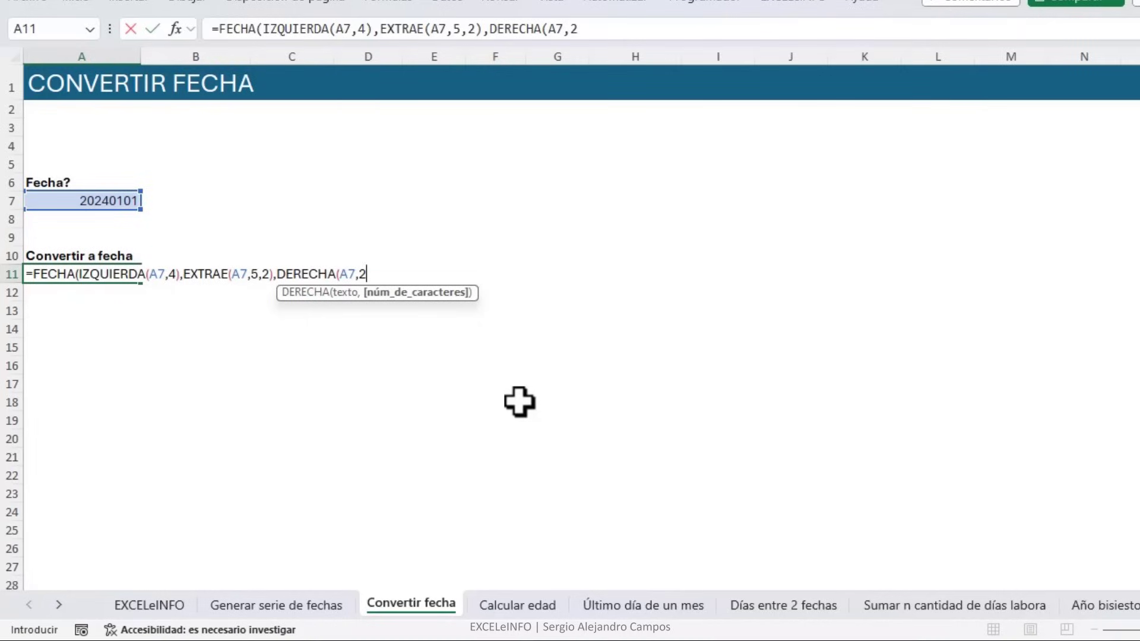
text()))
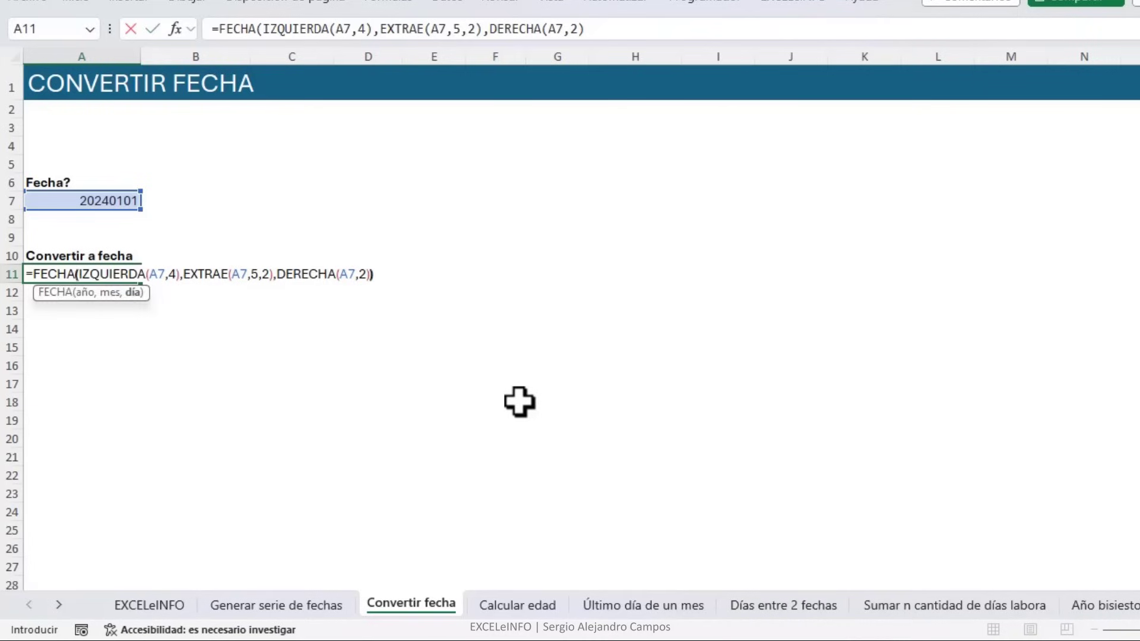
key(Return)
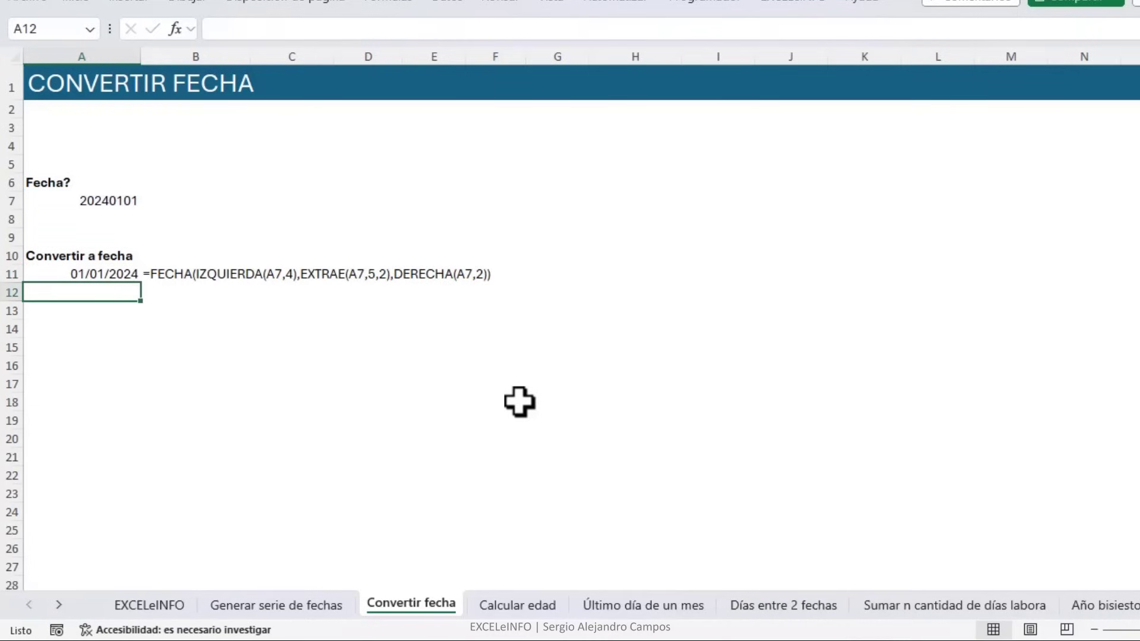
Change the source value in A7 to 20240105 and check the converted date in A11.
key(Up)
key(Up)
key(Up)
key(Up)
key(Up)
key(F2)
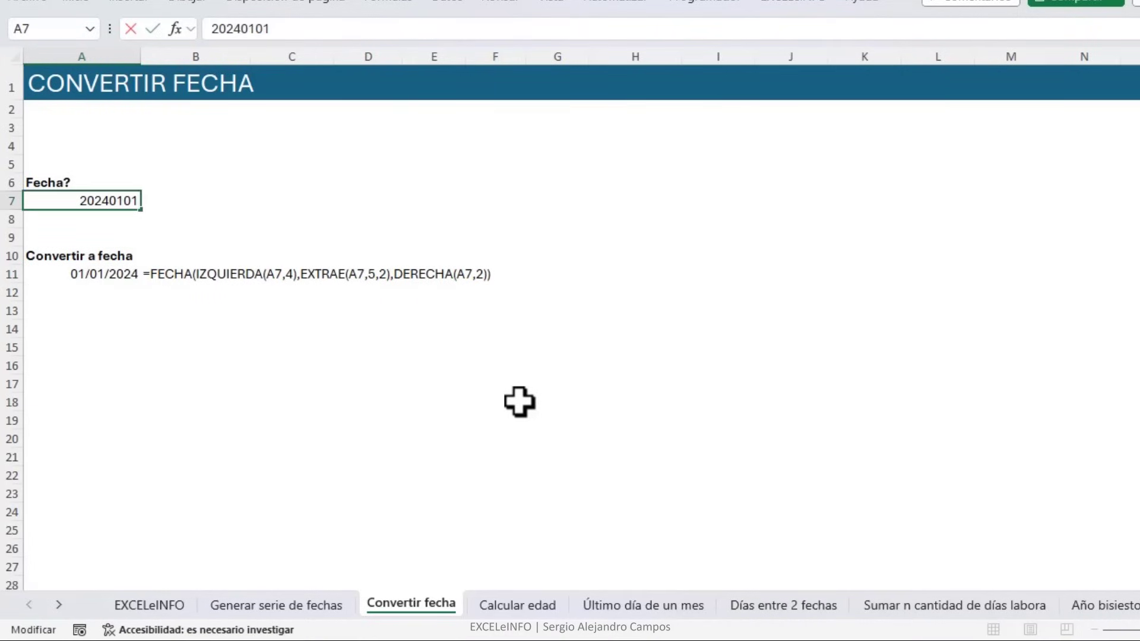
key(shift+Left)
key(shift+Left)
text(05)
key(Return)
key(Down)
key(Down)
key(Down)
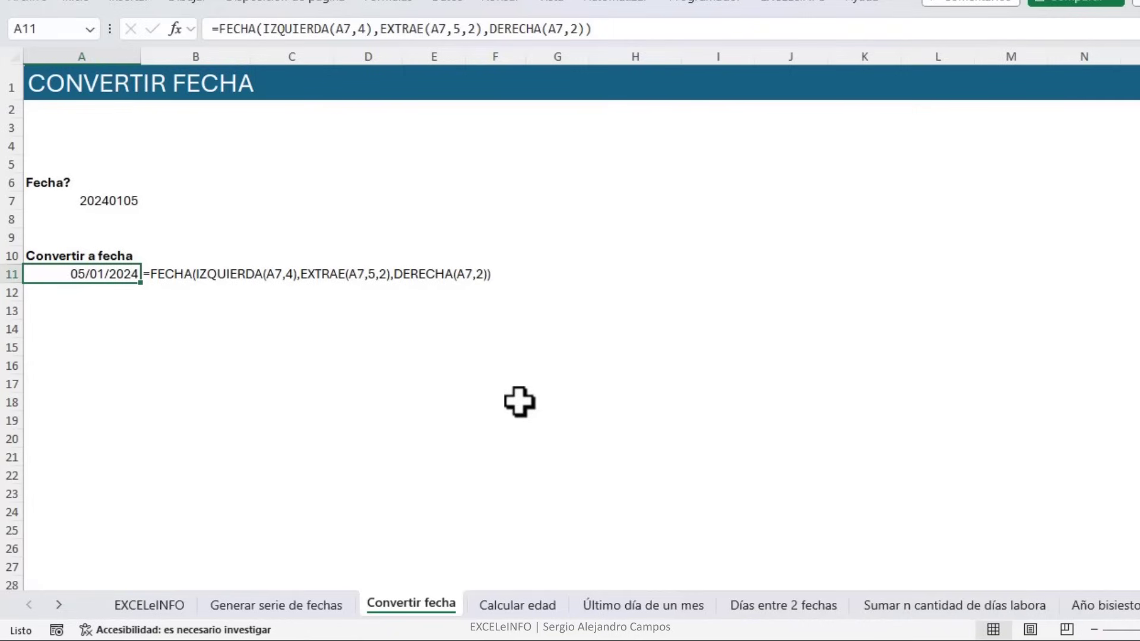
key(Down)
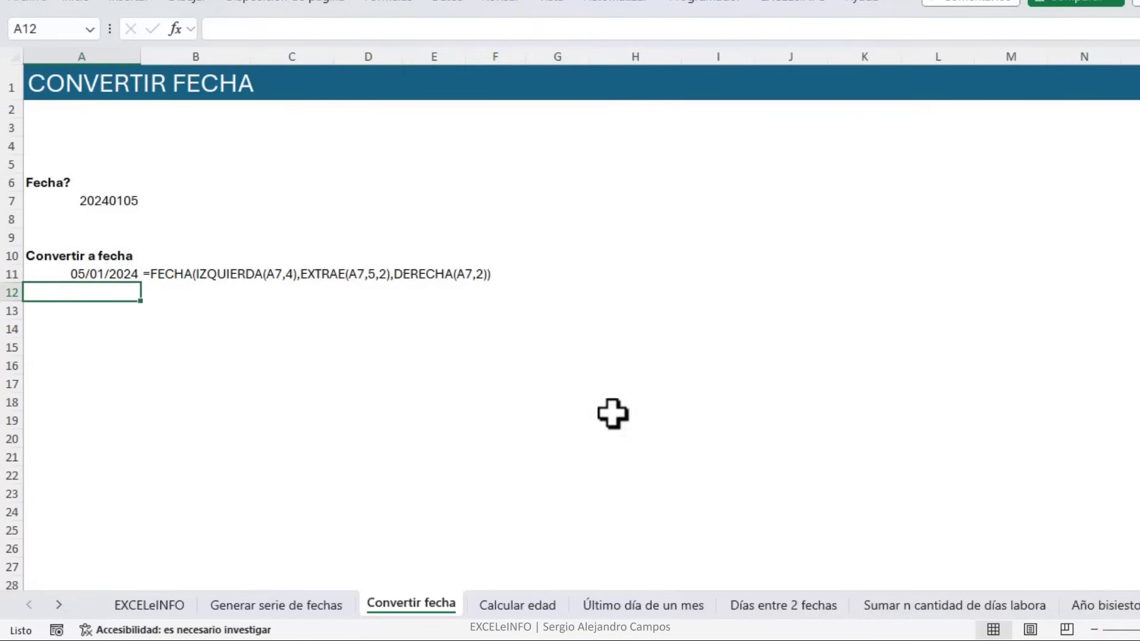
On the Calcular edad sheet, start a formula in A10 with FRAC.AÑO nested inside ENTERO.
click(502, 611)
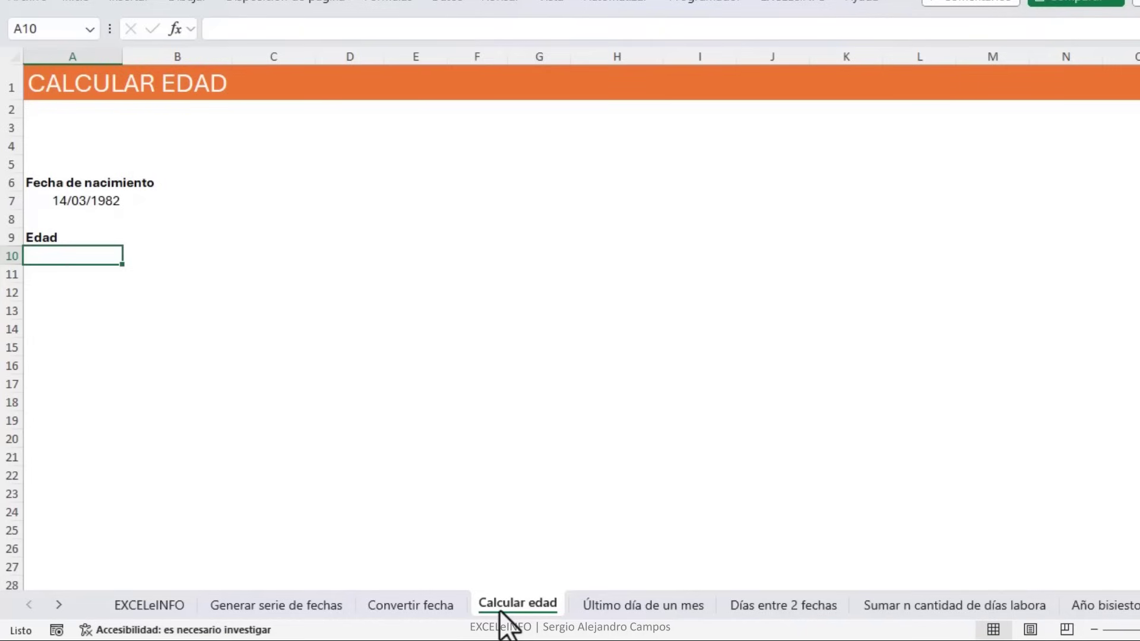
key(Up)
key(Up)
key(Up)
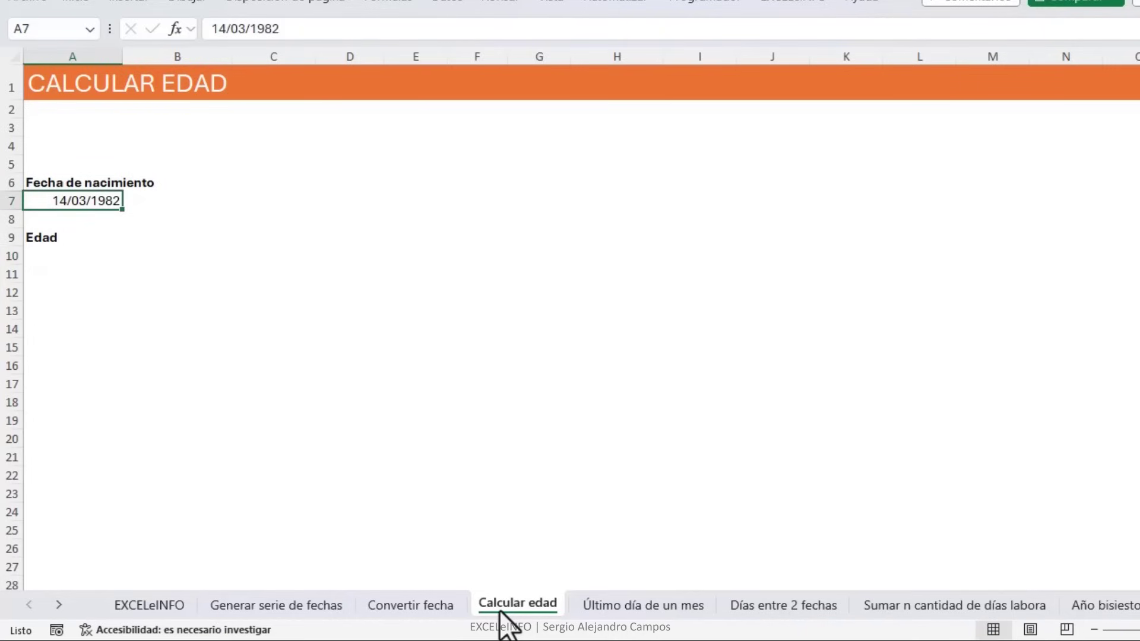
key(Down)
key(Down)
key(Down)
text(=)
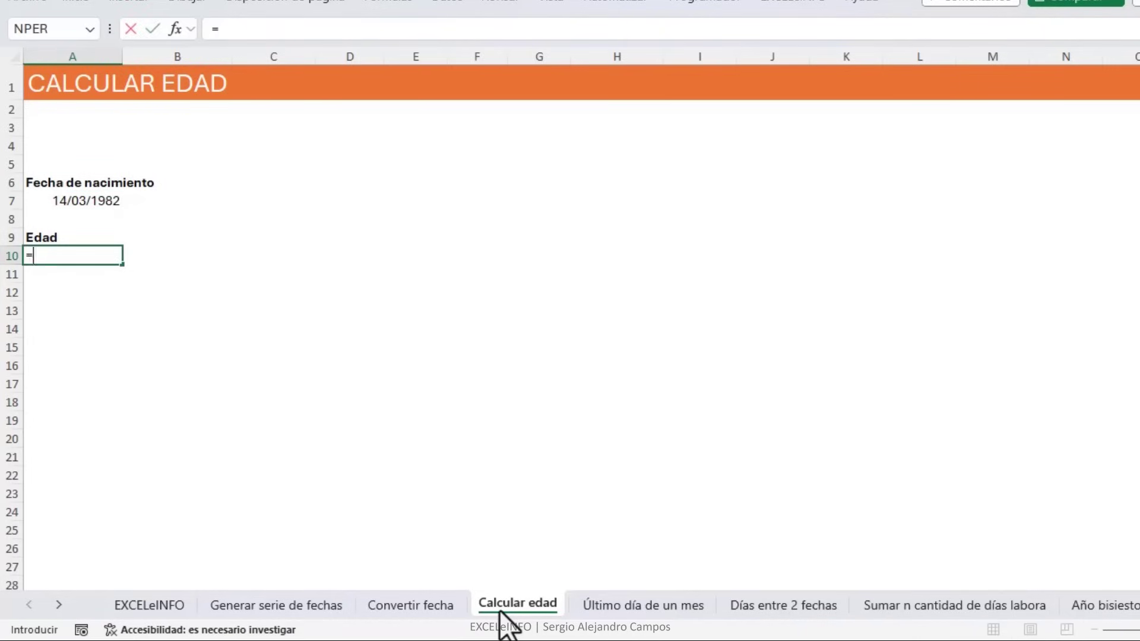
text(ENT)
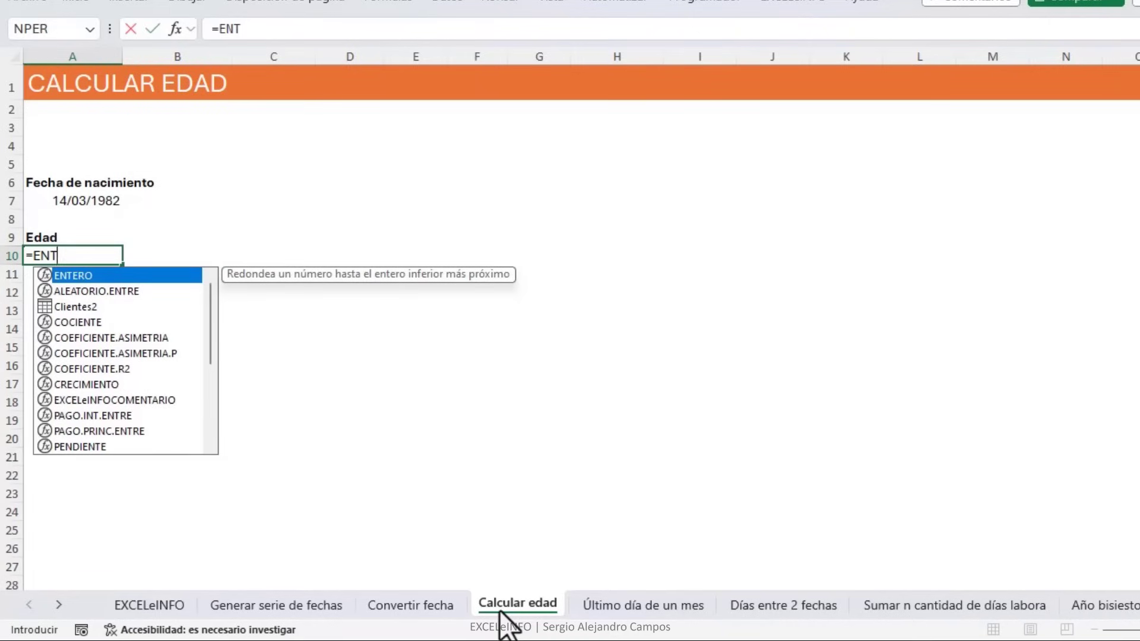
key(Tab)
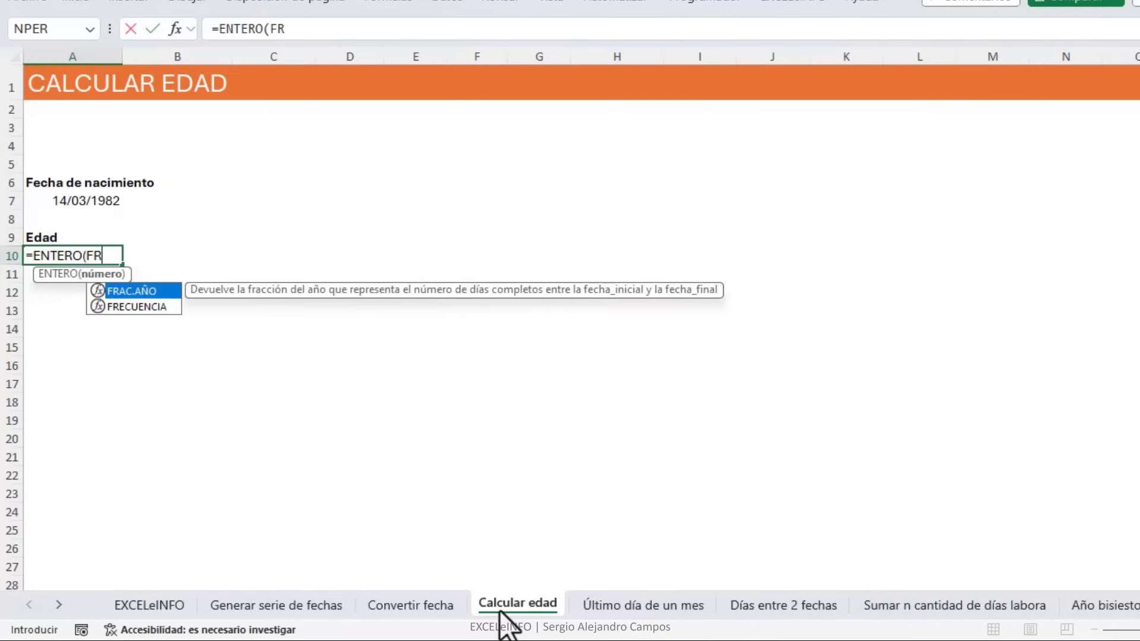
key(Tab)
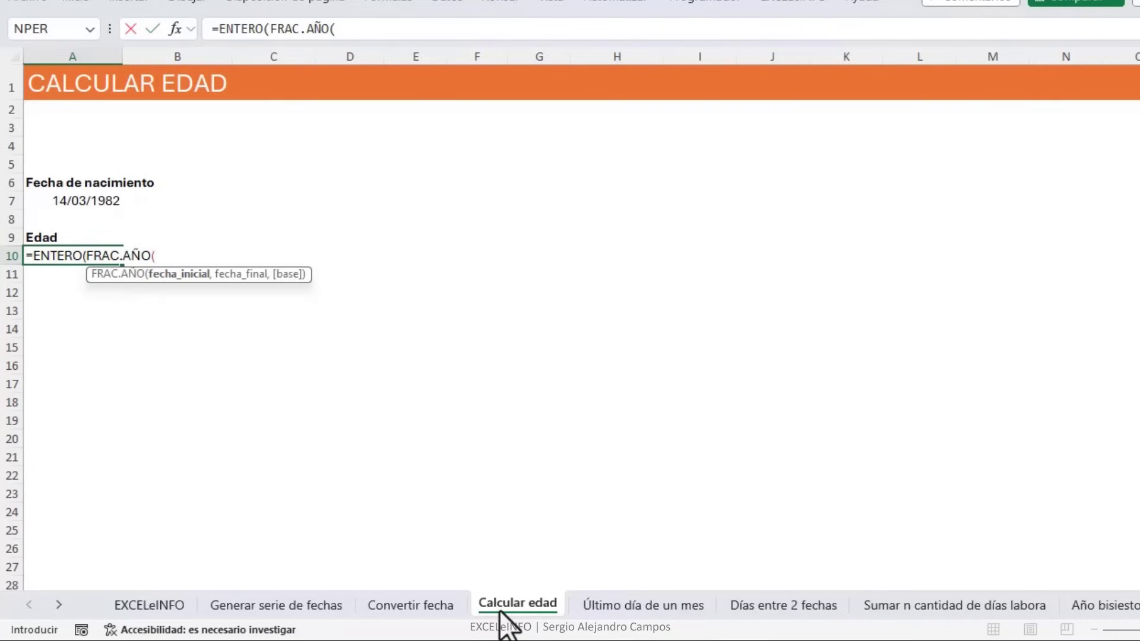
Add HOY() as the start date and A7 as the end date of FRAC.AÑO in A10.
text(HOY)
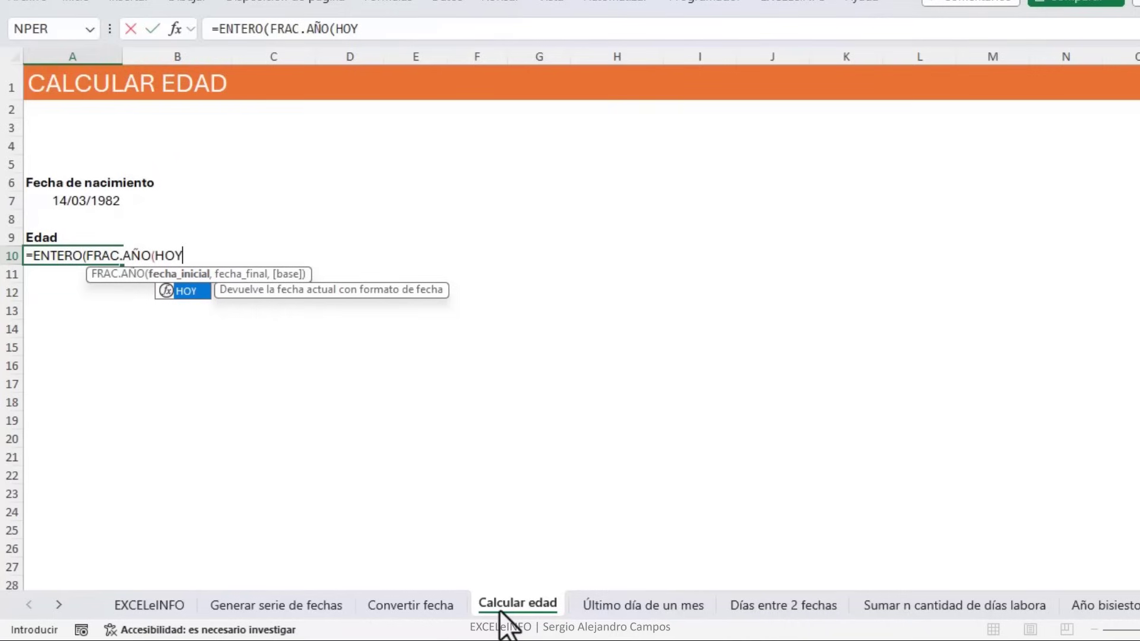
text(())
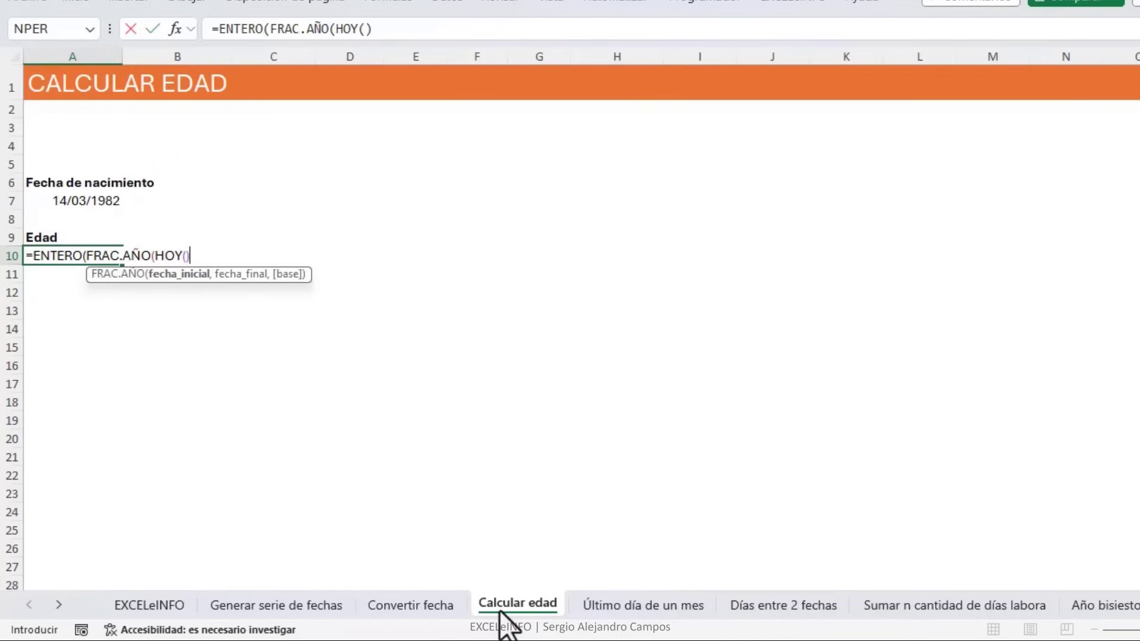
text(,)
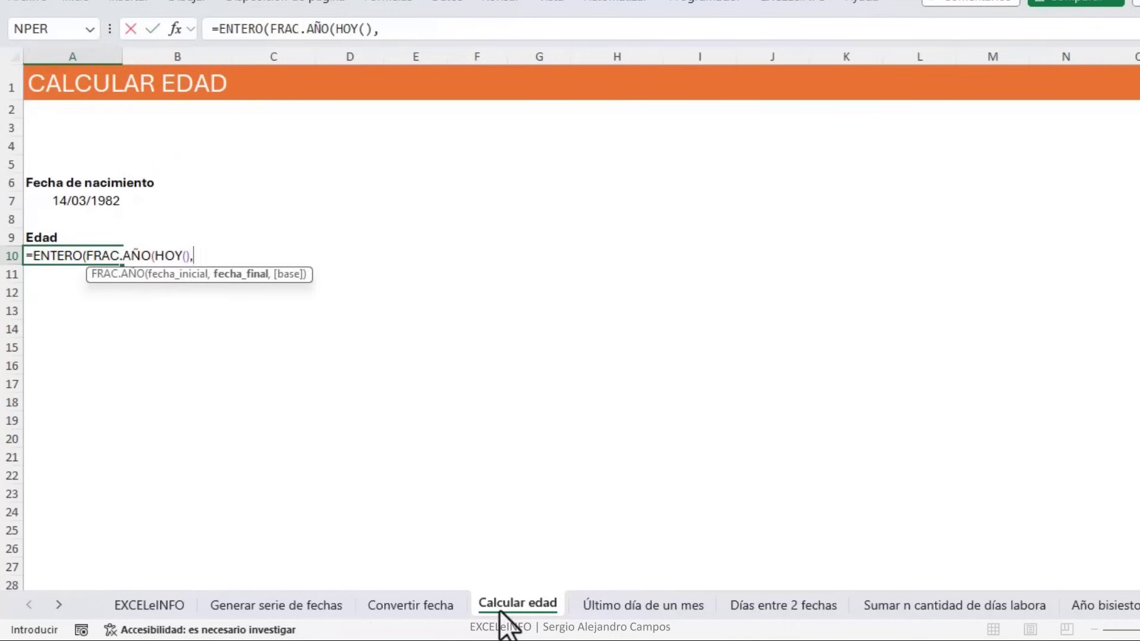
key(Up)
key(Up)
key(Up)
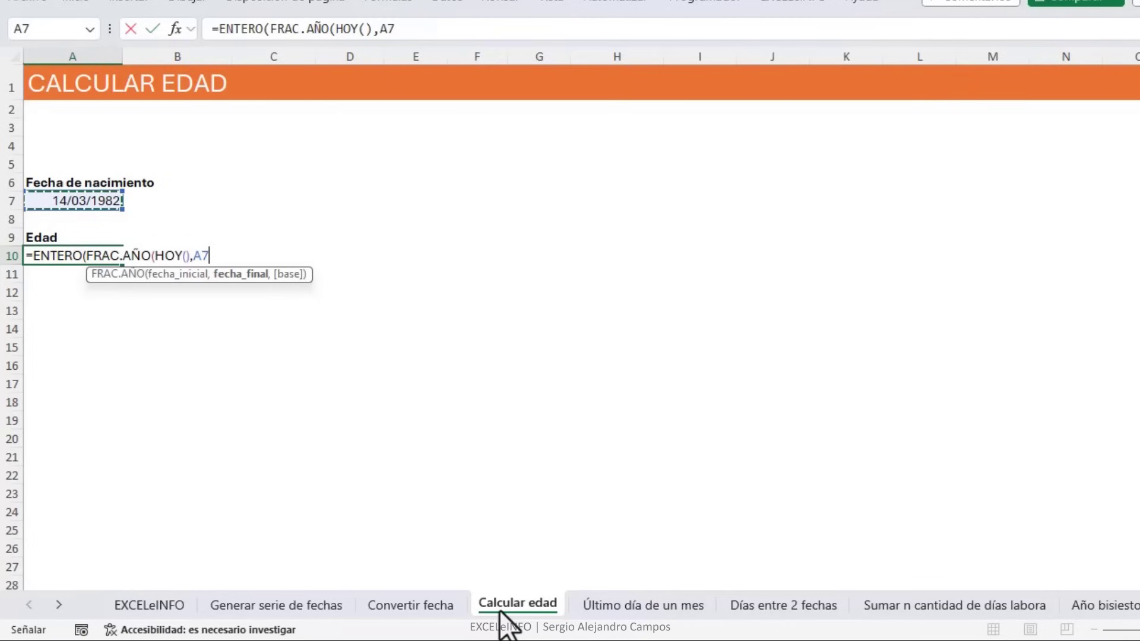
Set the FRAC.AÑO base to 1 and complete the A10 formula, accepting the proposed parenthesis correction.
text(,)
key(Down)
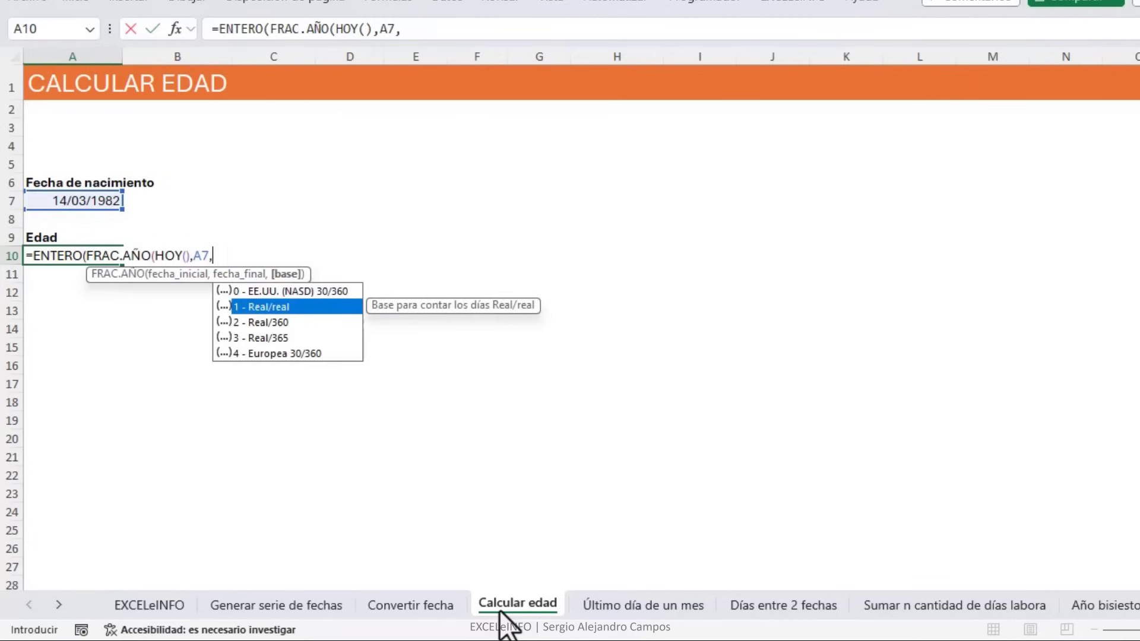
text(1))
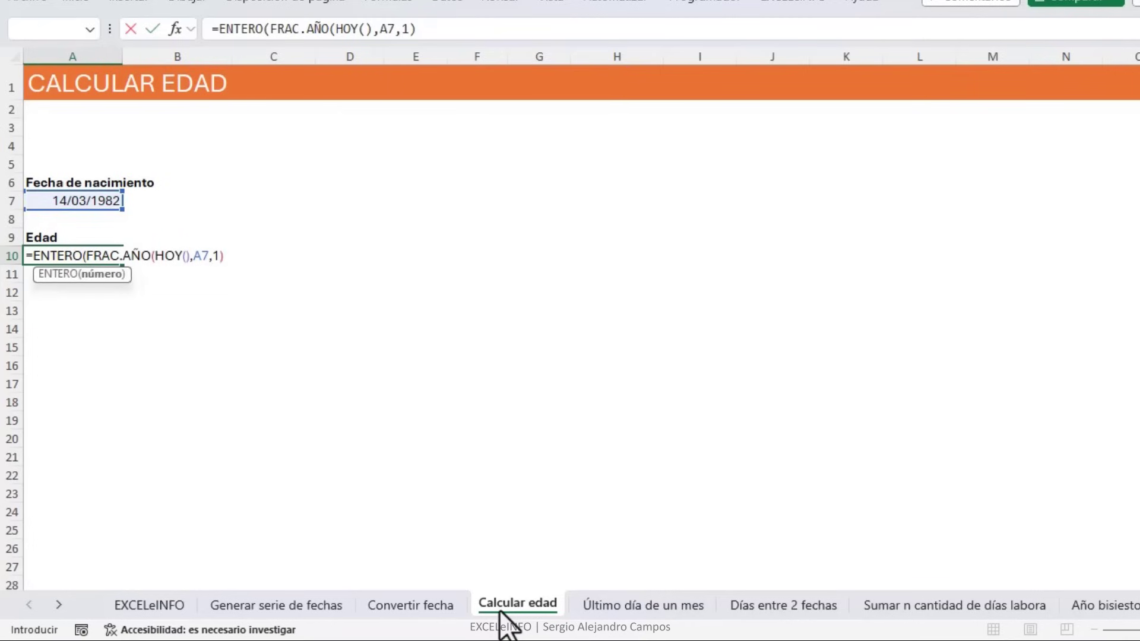
key(Return)
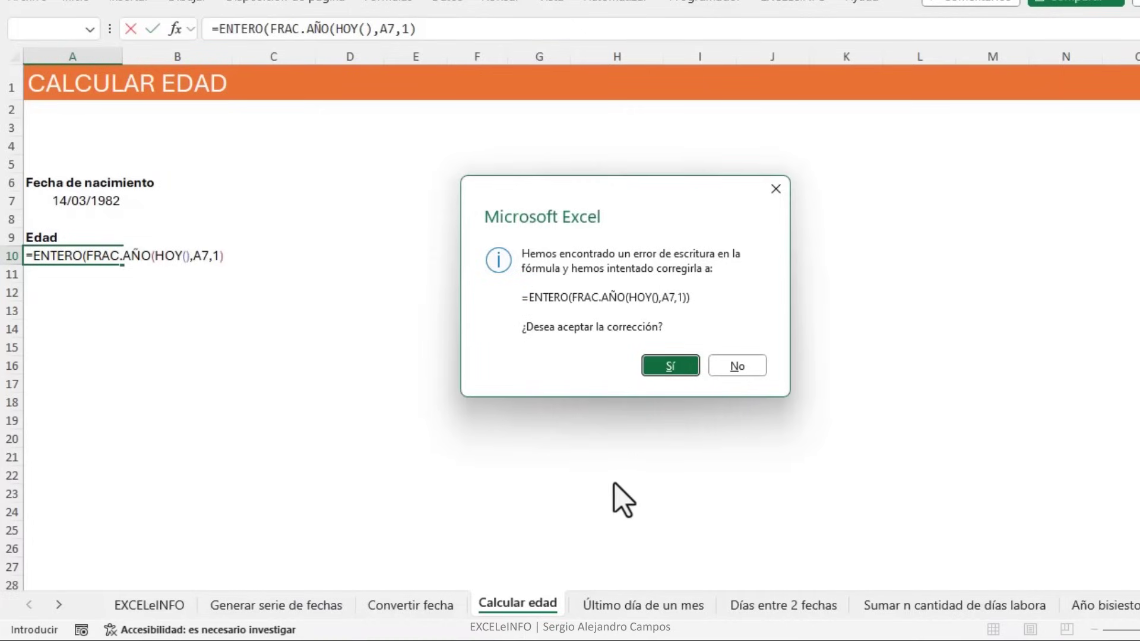
click(669, 367)
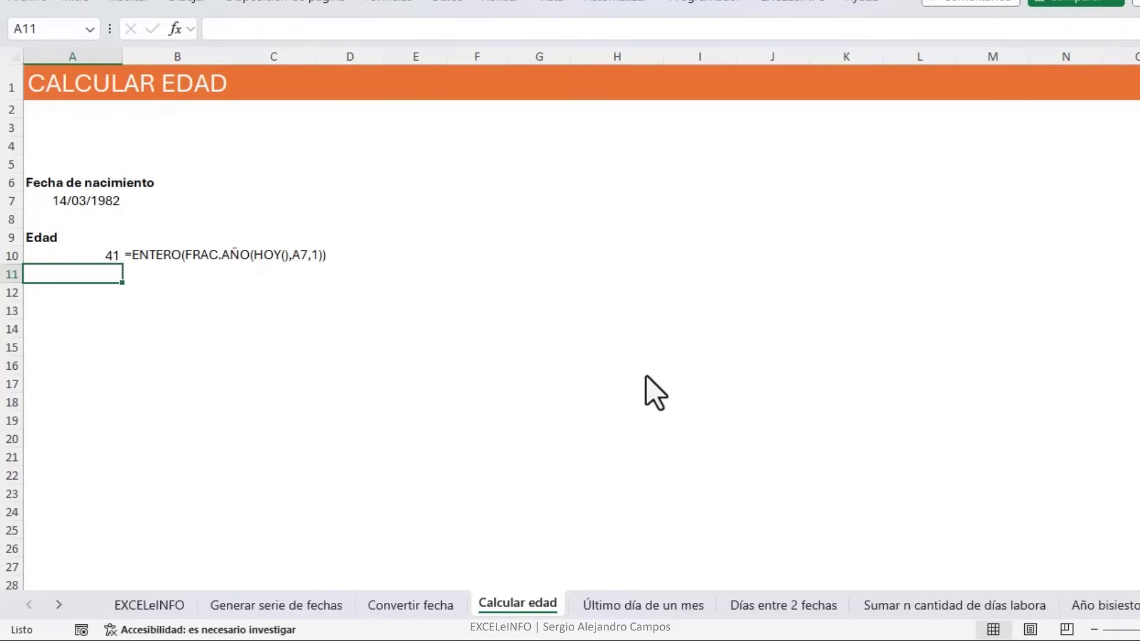
Start a SIFECHA formula in A11 with the birth date cell A7 as its first argument.
text(=SI)
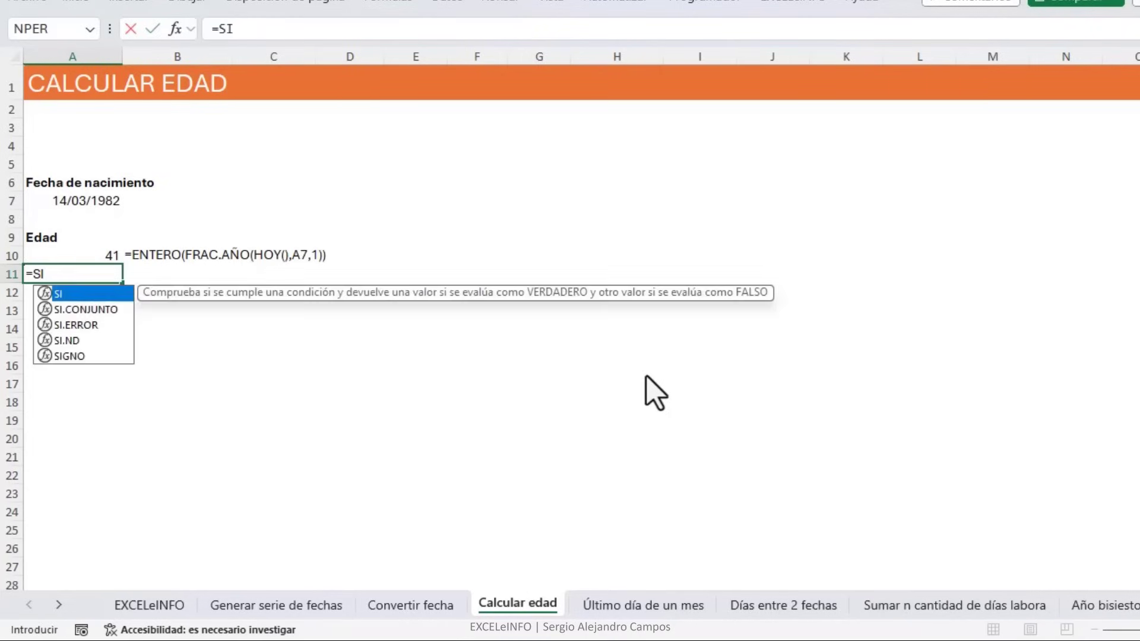
text(FECH)
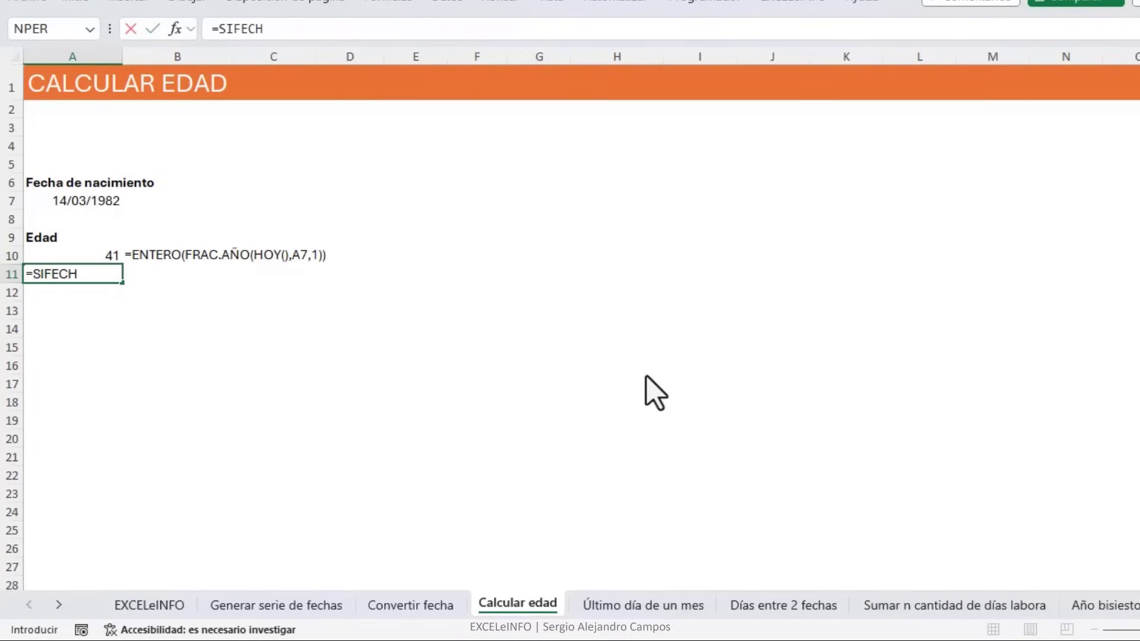
text(A()
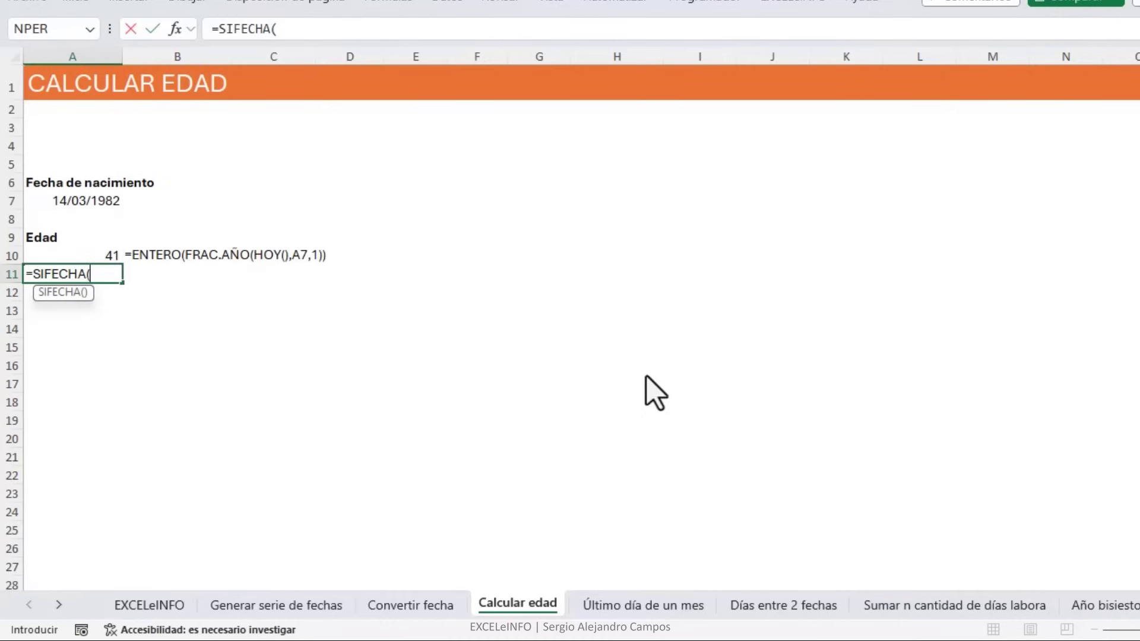
key(Up)
key(Up)
key(Up)
key(Up)
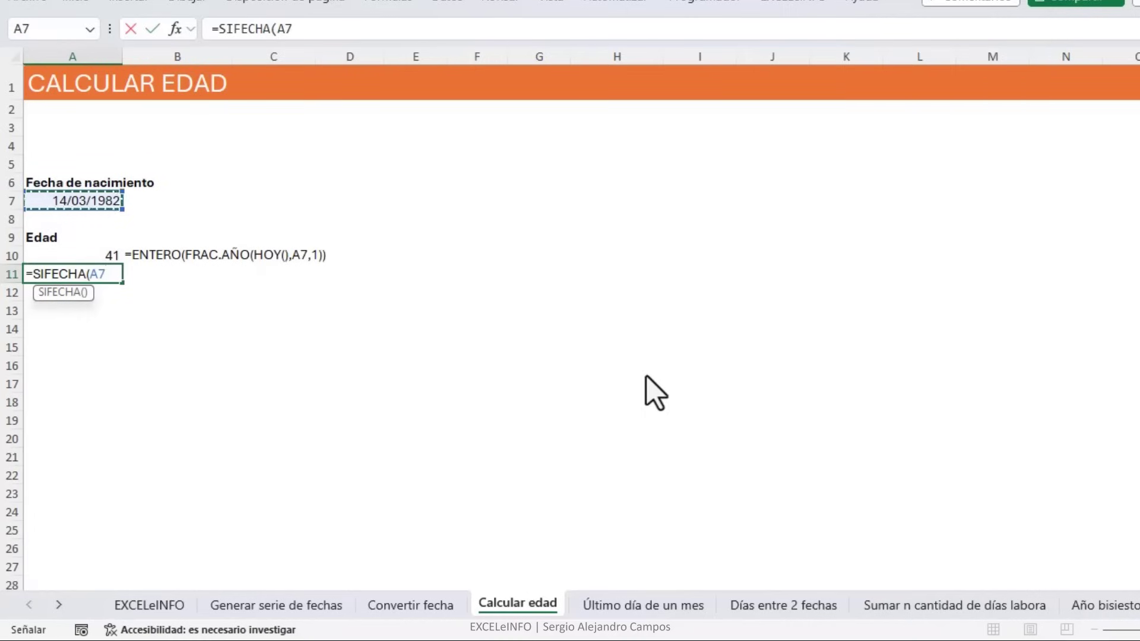
text(,)
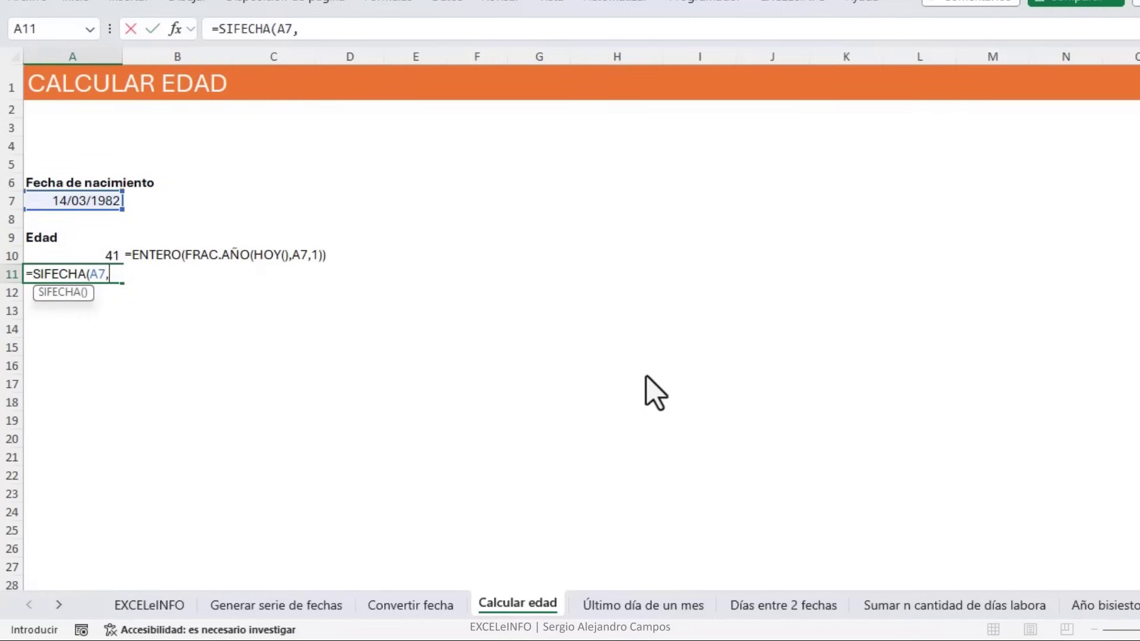
Add HOY() as the end date and "Y" as the unit, and complete the SIFECHA formula in A11.
text(HOY)
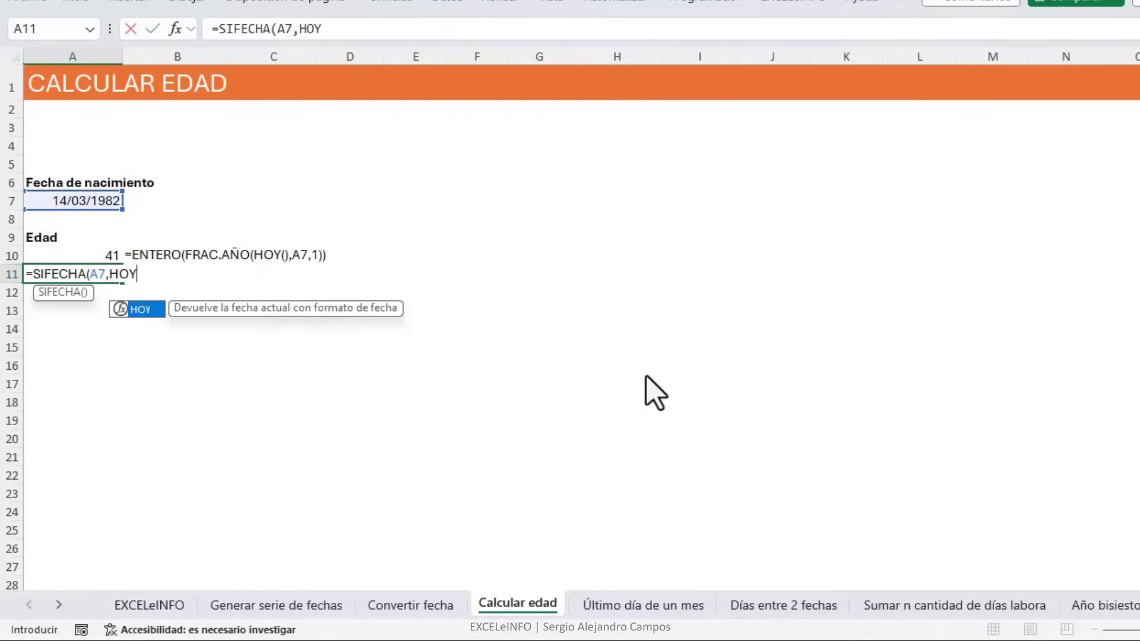
text(())
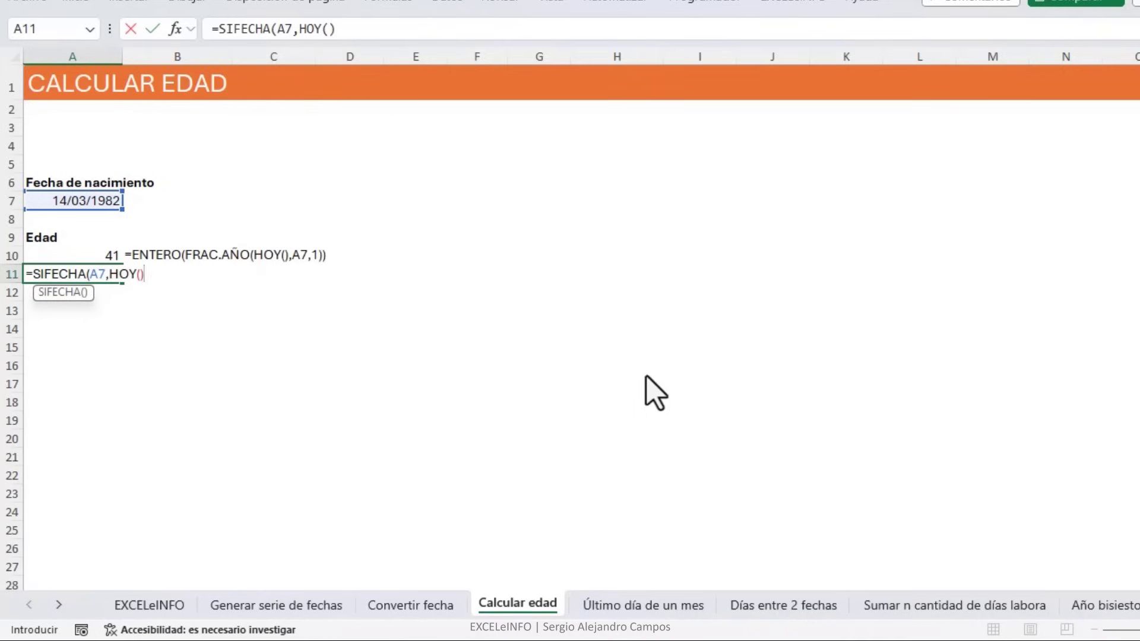
text(,)
text(Y)
text())
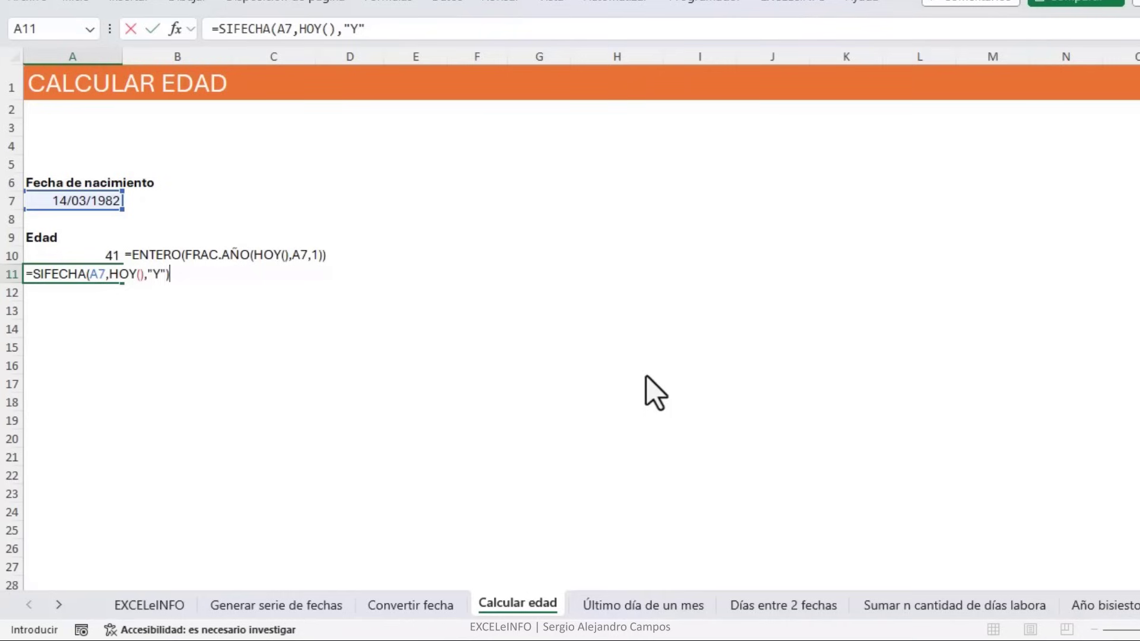
key(Return)
key(Up)
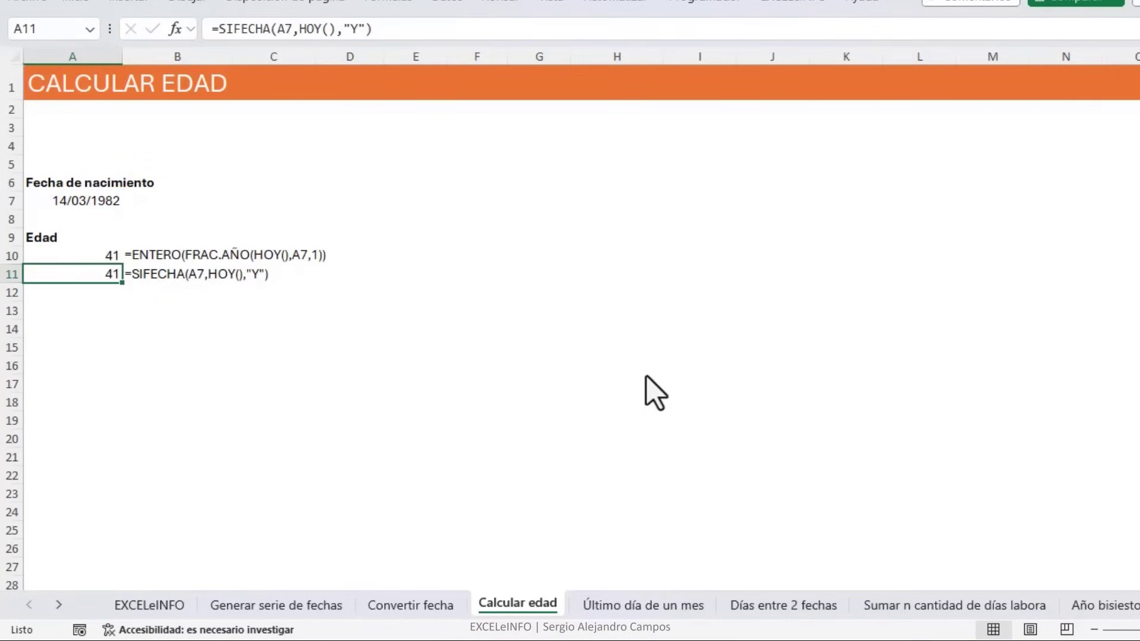
Open the Último día de un mes sheet and select the date in A7.
click(643, 605)
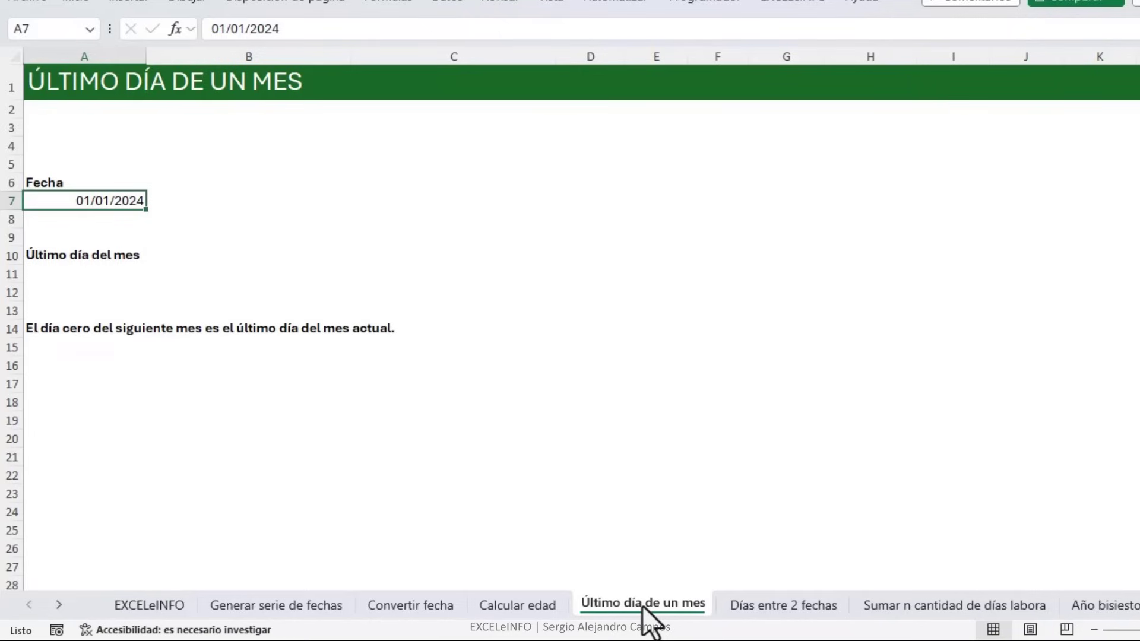
key(Up)
key(Down)
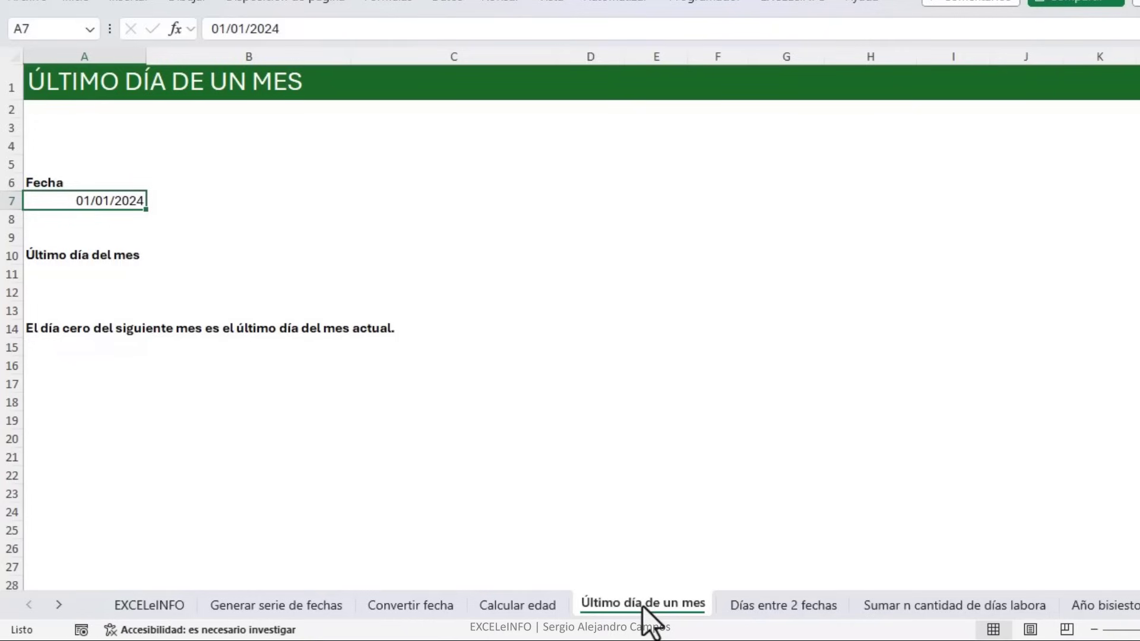
Try 05/09/2023 as the date in A7, and set it back to 01/01/2024.
text(5/9/2023)
key(Return)
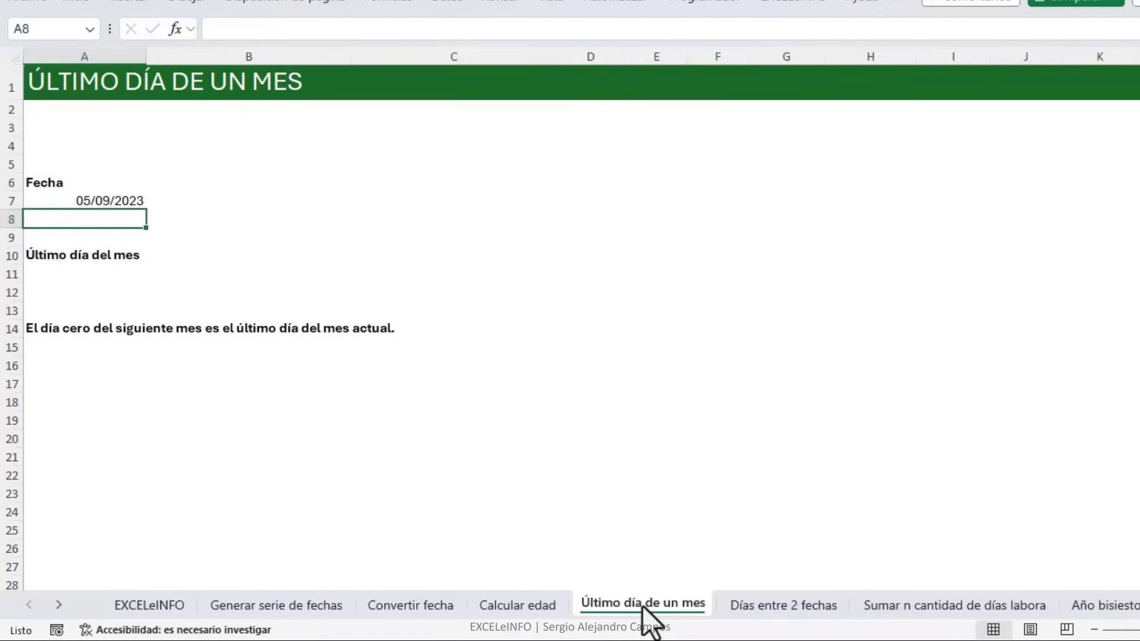
key(Up)
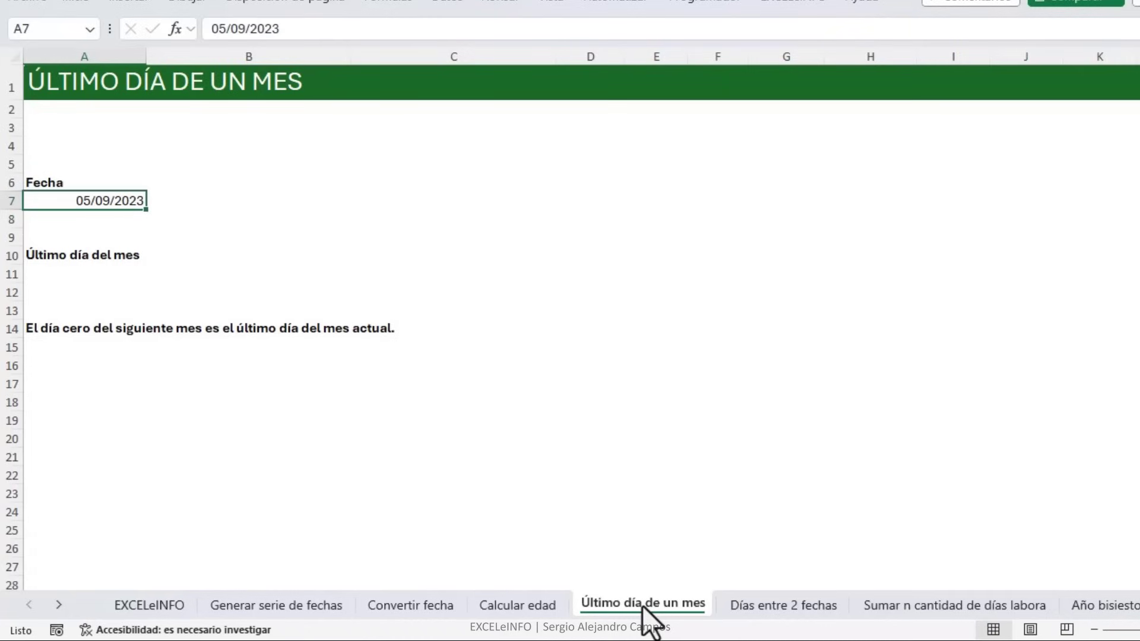
text(1-1-2024)
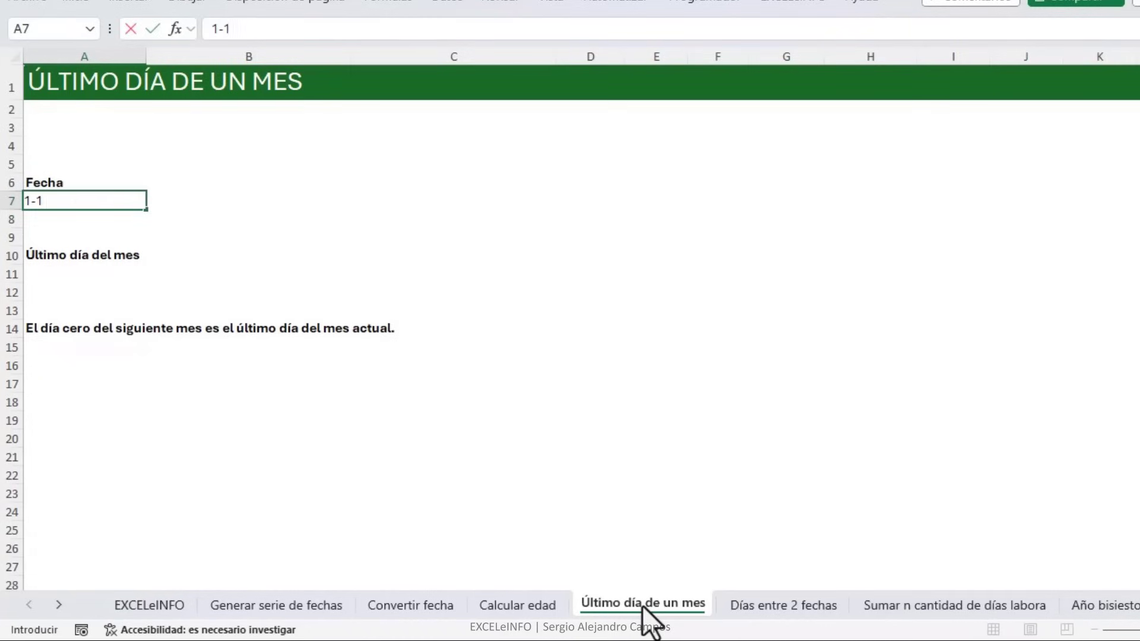
key(Return)
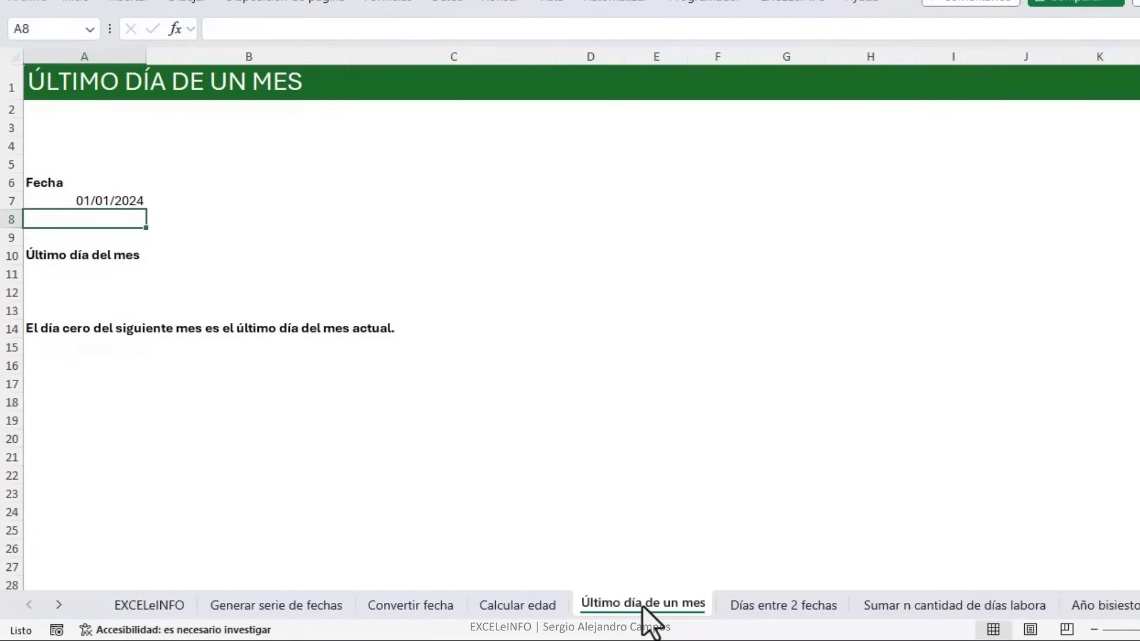
Examine the date in A7, the Último día del mes cell A11 and the day-zero note in row 14.
key(Down)
key(Down)
key(Down)
key(Up)
key(Up)
key(Up)
key(Up)
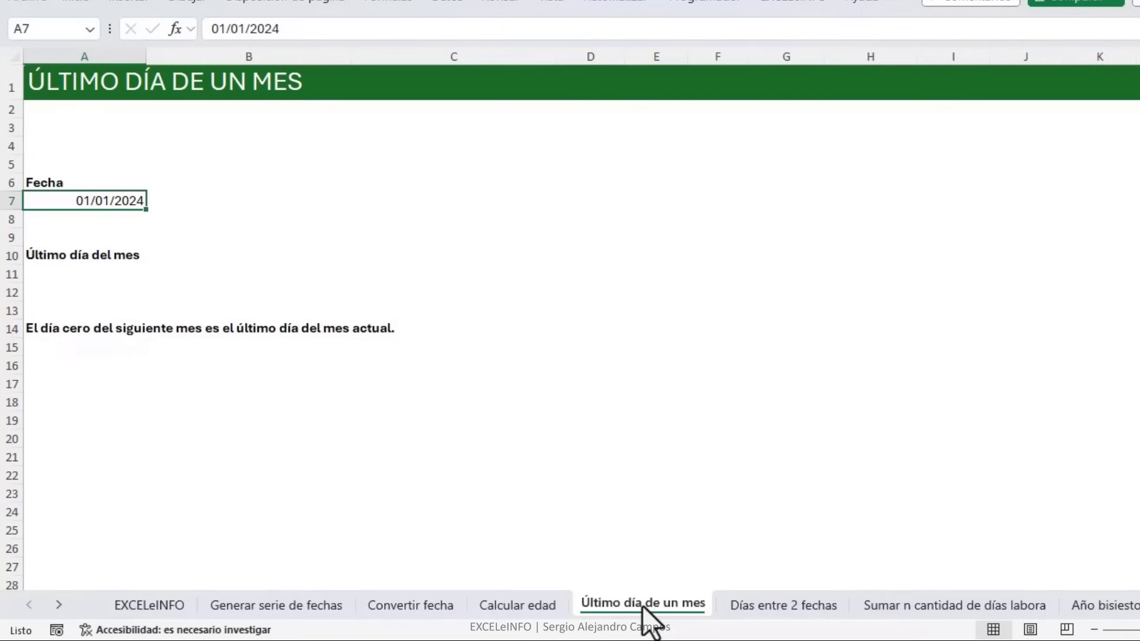
key(Down)
key(Down)
key(Down)
key(Down)
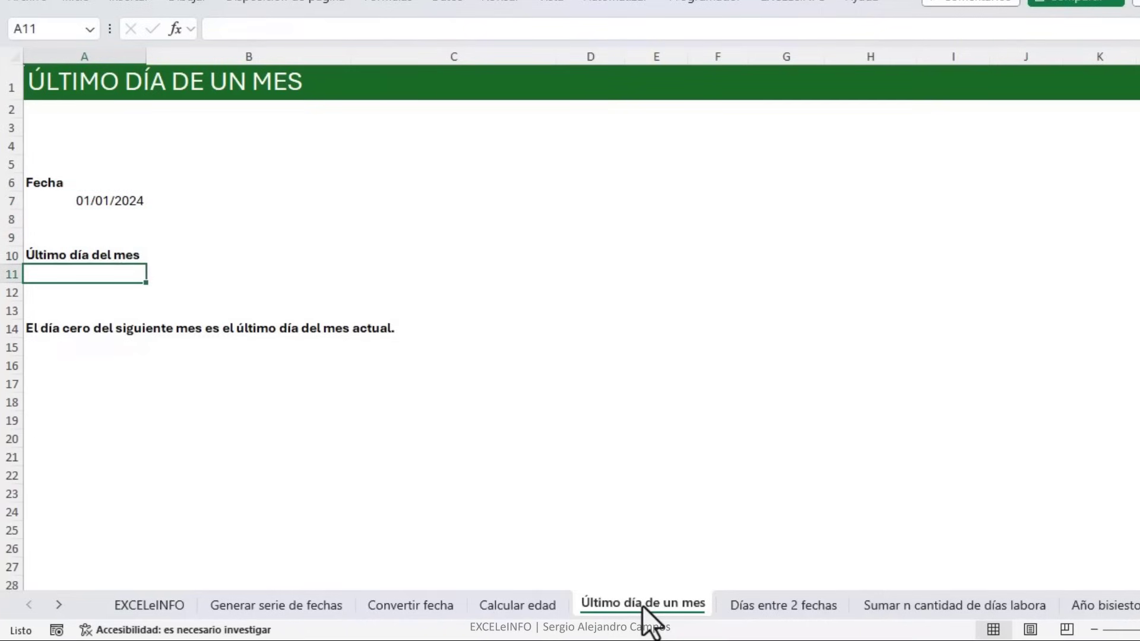
key(Down)
key(Down)
key(Down)
key(Down)
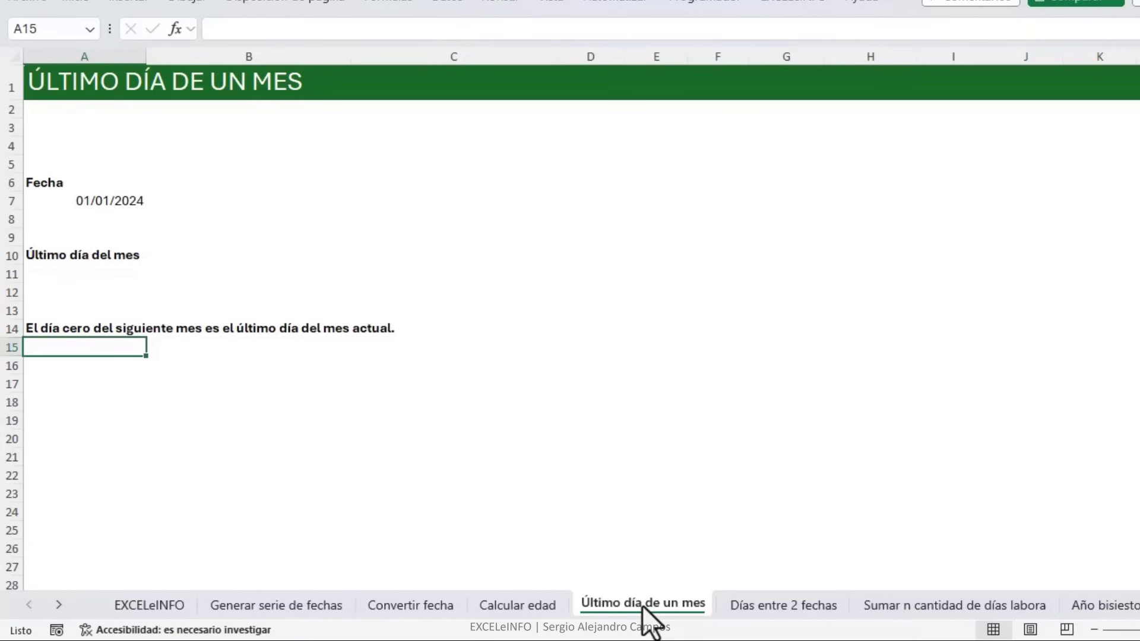
Start a FECHA formula in A11 with AÑO(A7) as the year argument.
key(Up)
key(Up)
key(Up)
key(Up)
text(=FECHA()
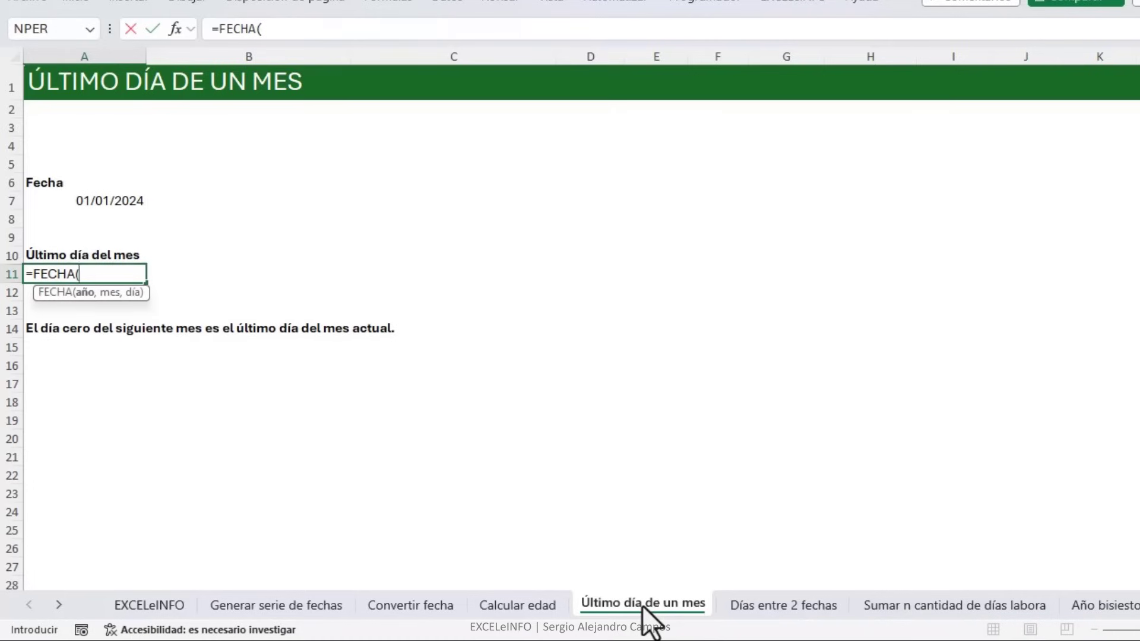
text(AÑO()
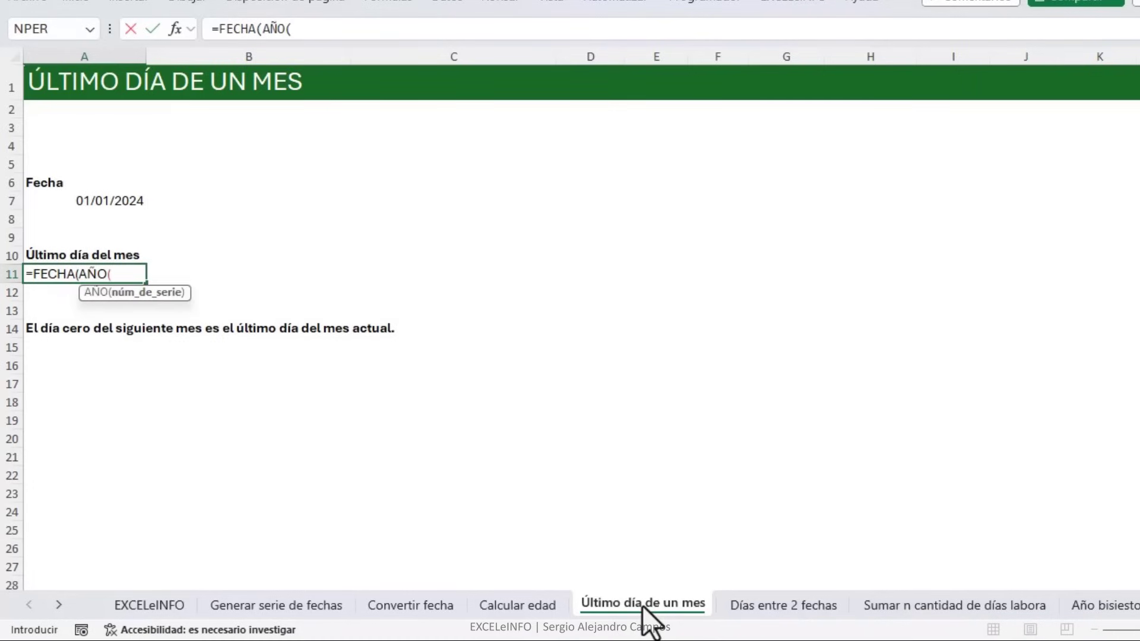
key(Up)
key(Up)
key(Up)
key(Up)
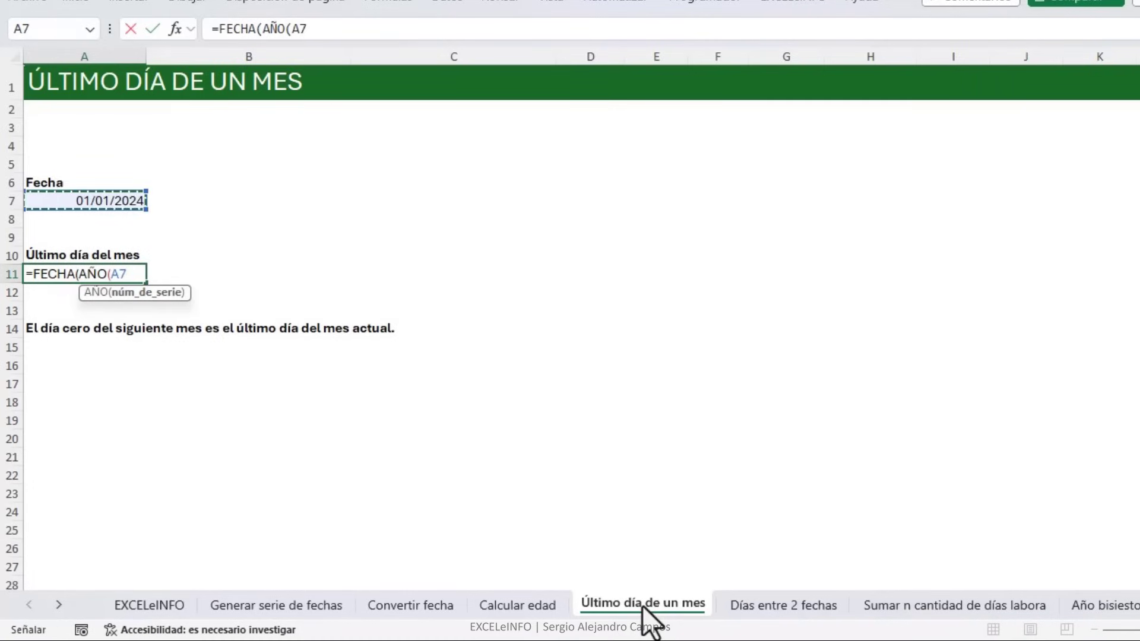
text(),)
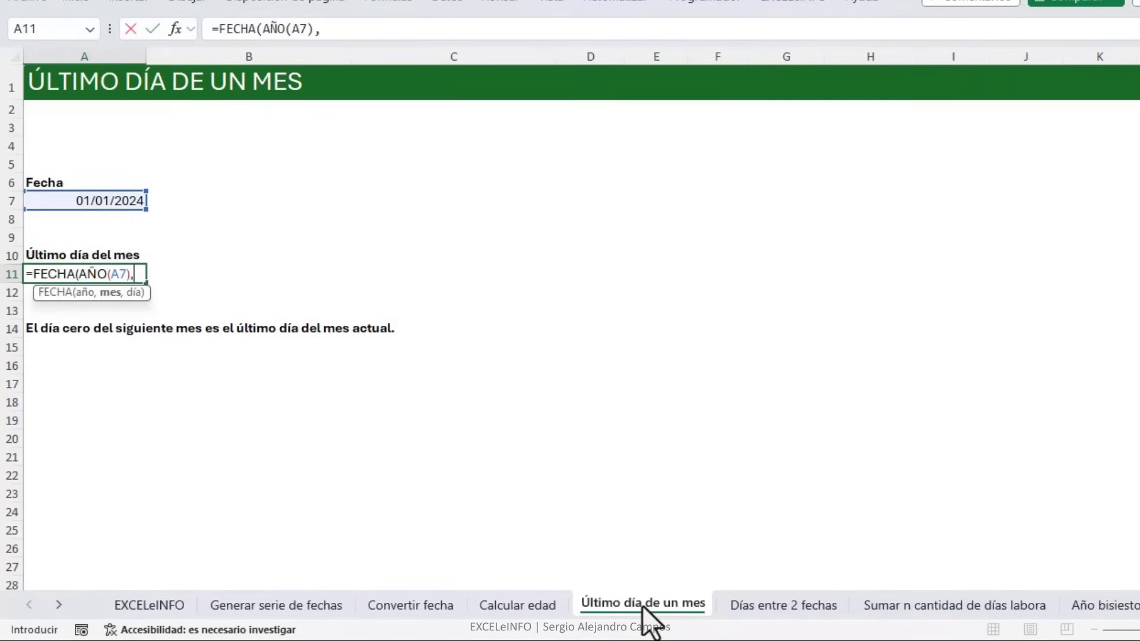
Add MES(A7)+1 as the month and 0 as the day, and complete the FECHA formula in A11.
text(MES()
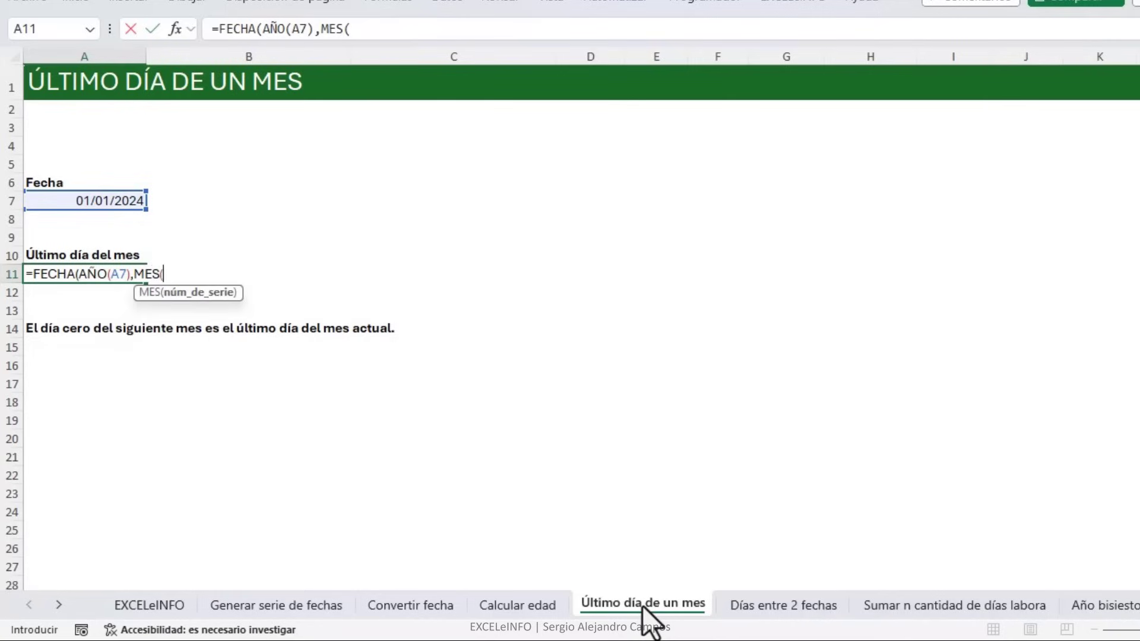
key(Up)
key(Up)
key(Up)
key(Up)
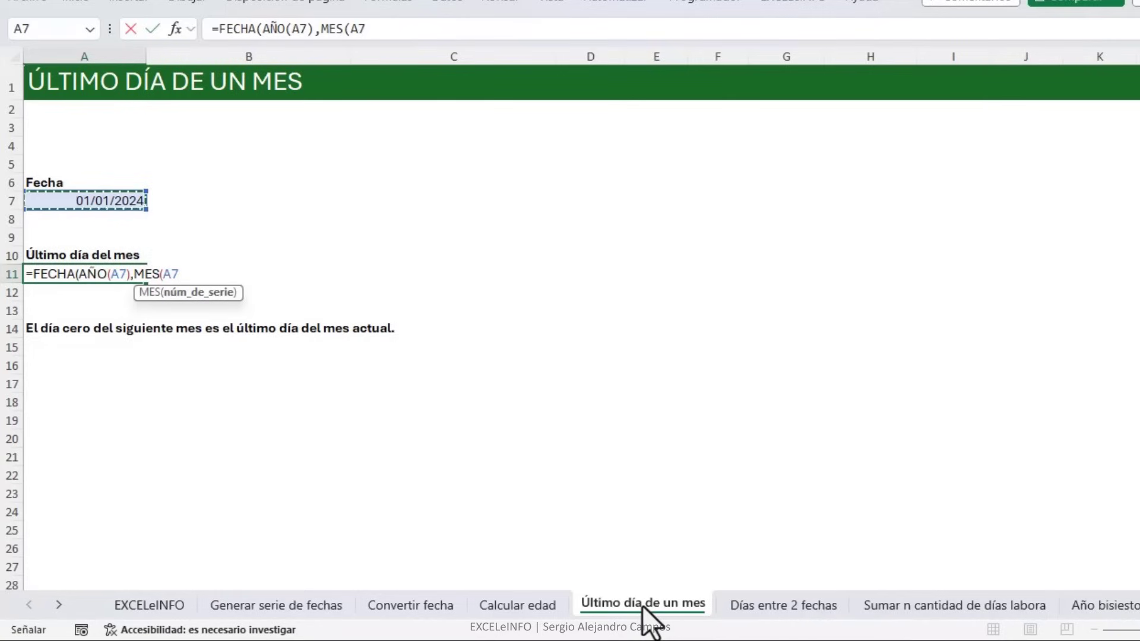
text()+1)
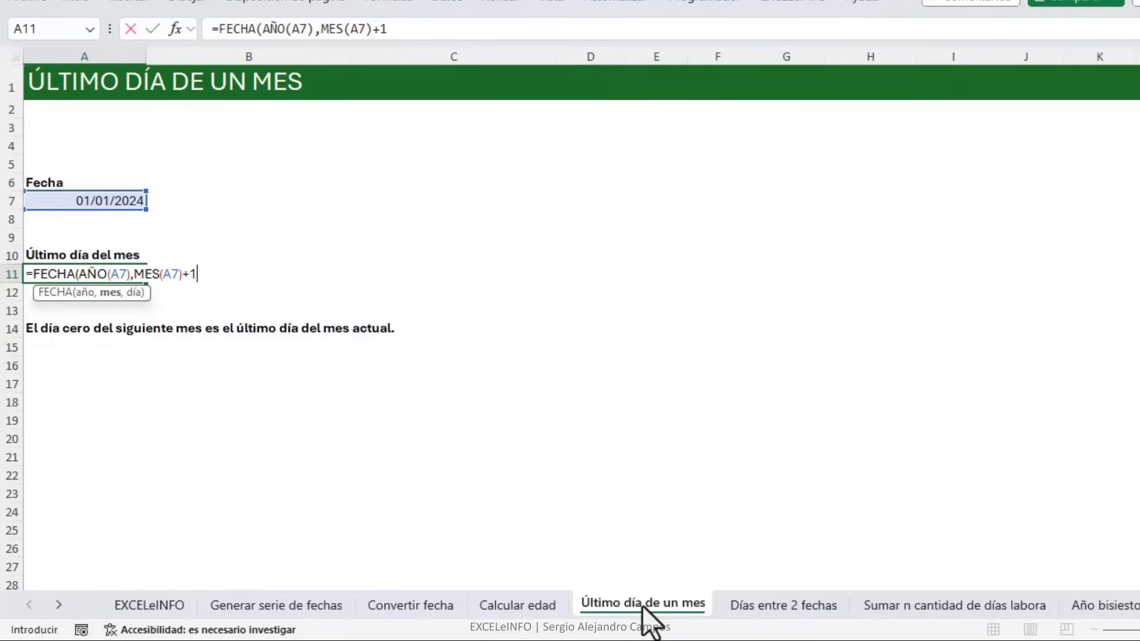
text(,0)
text())
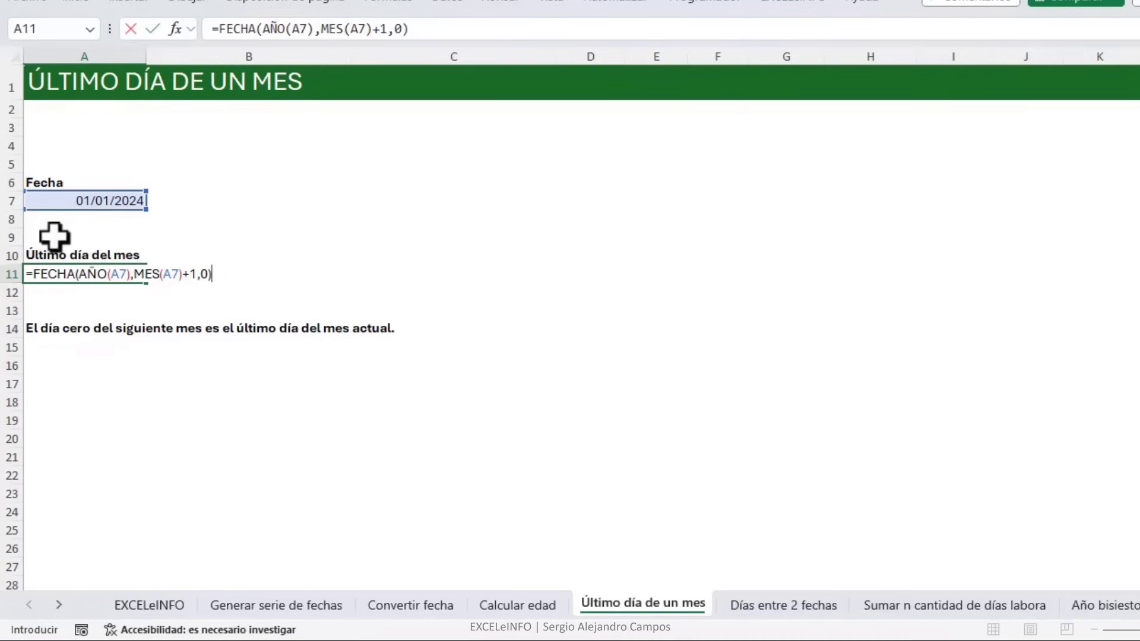
click(204, 274)
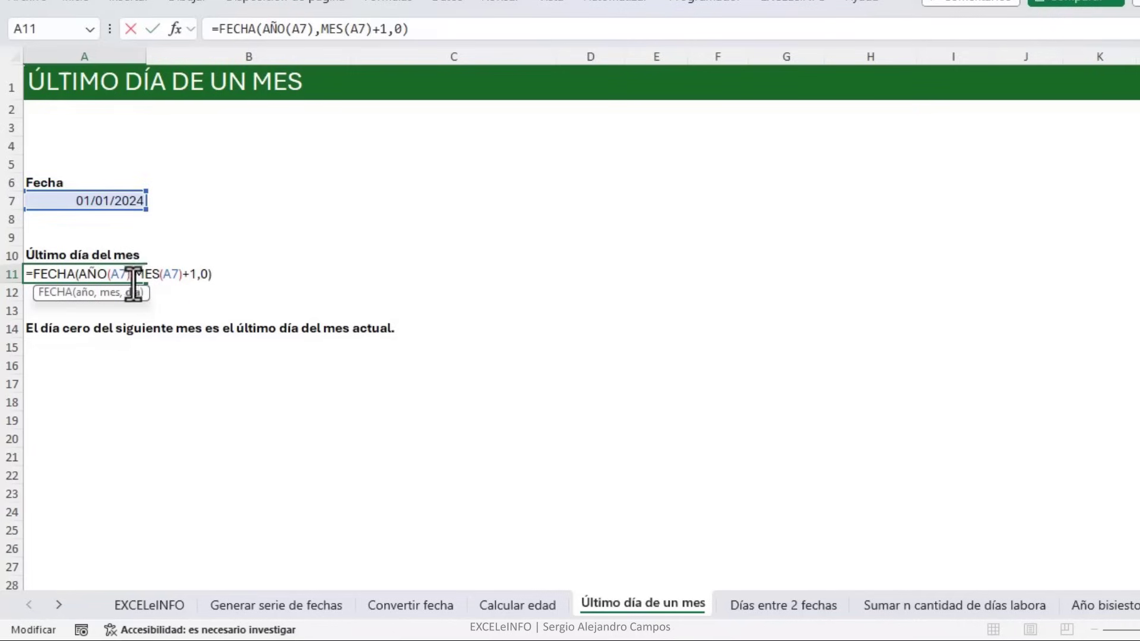
drag(133, 274, 181, 274)
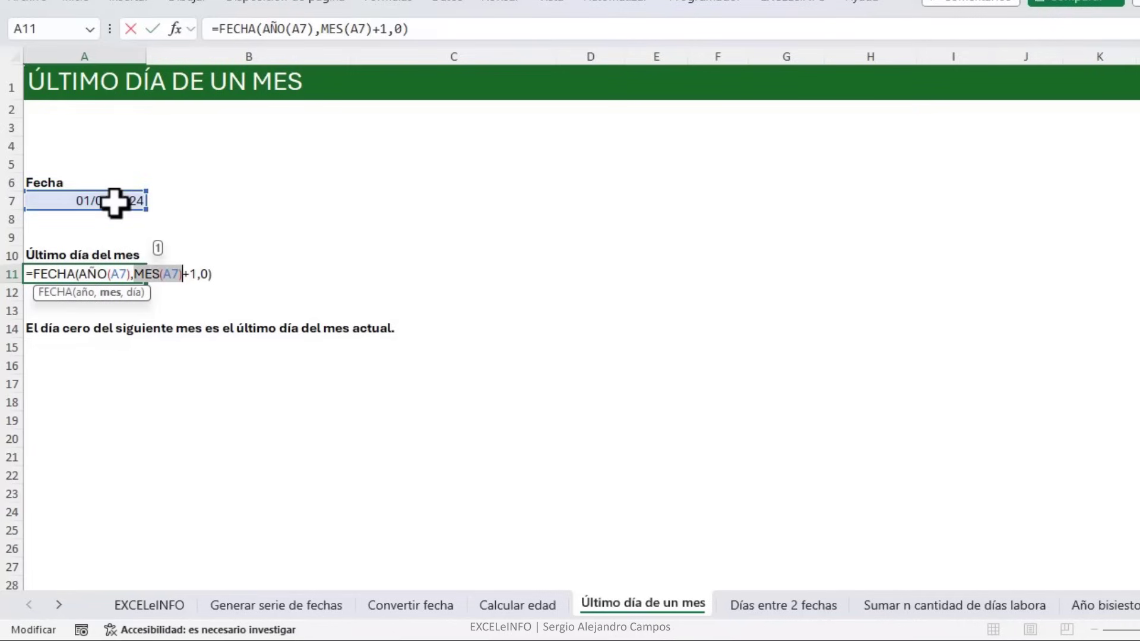
key(Return)
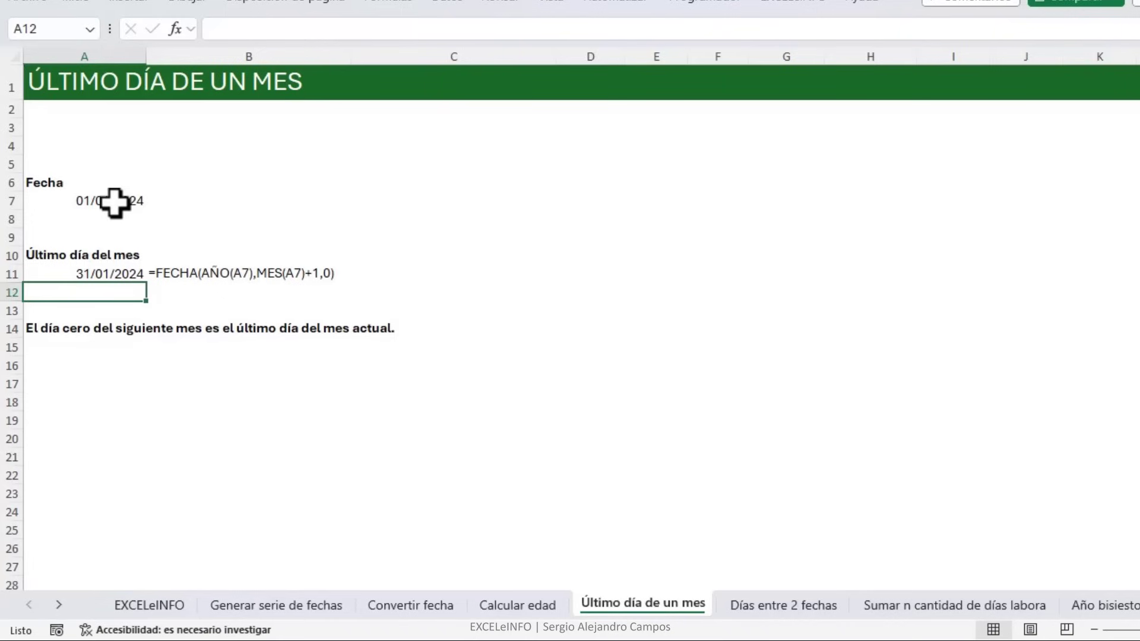
Try 01/12/2023 as the date in A7 and check the last day of the month in A11.
click(114, 203)
text(1-12)
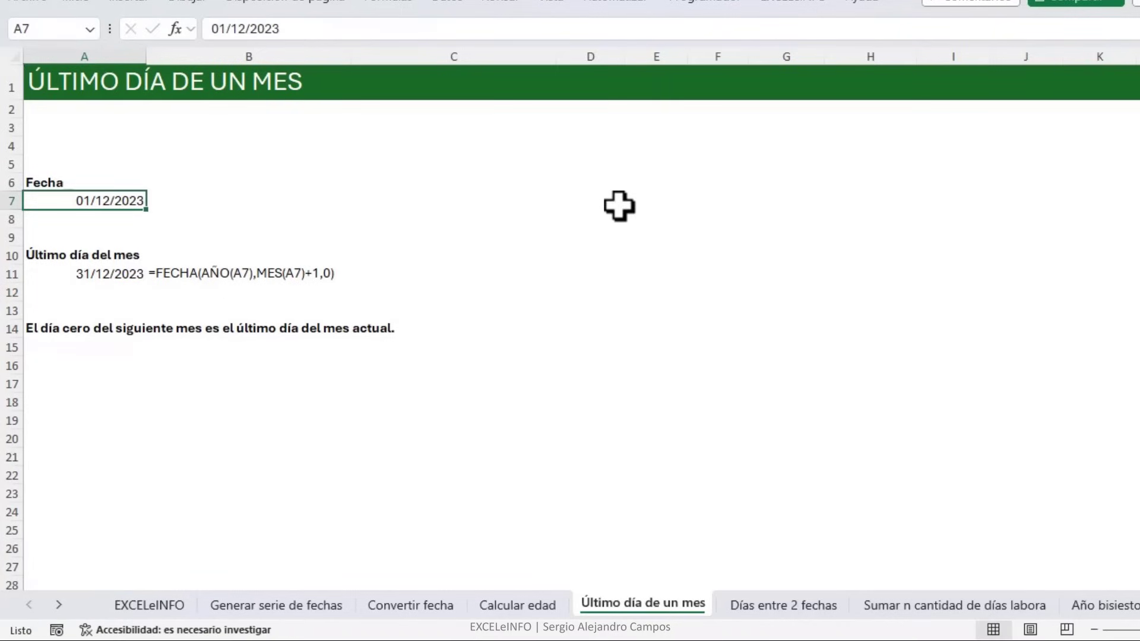
key(Down)
key(Down)
key(Down)
key(Down)
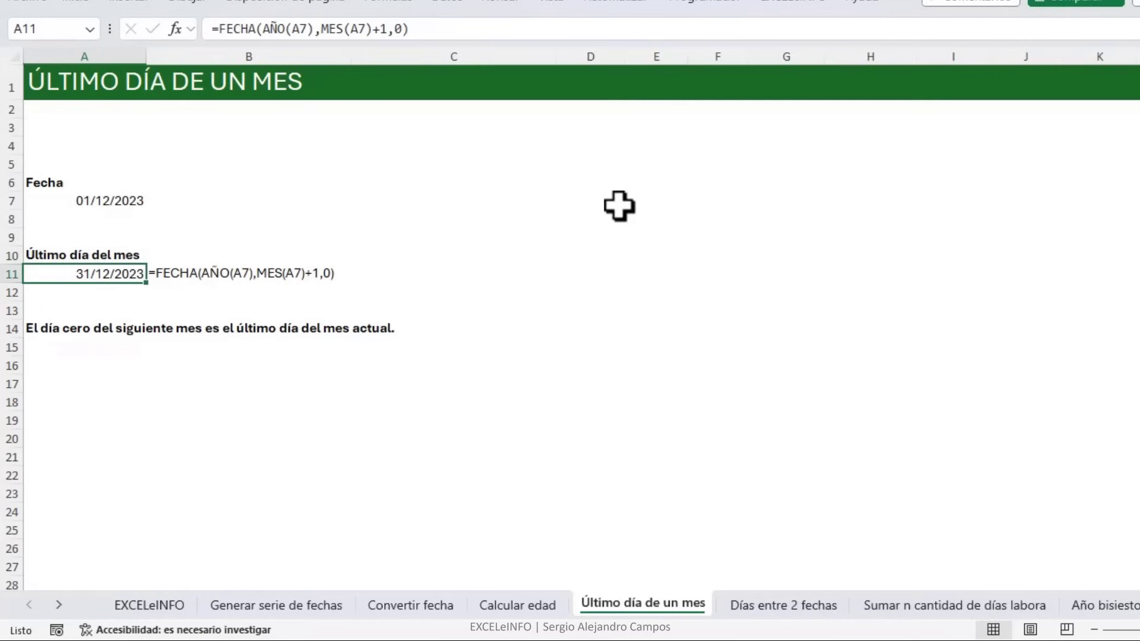
Set the date in A7 to 05/02/2024 and check the last day of the month in A11.
key(Up)
key(Up)
key(Up)
key(Up)
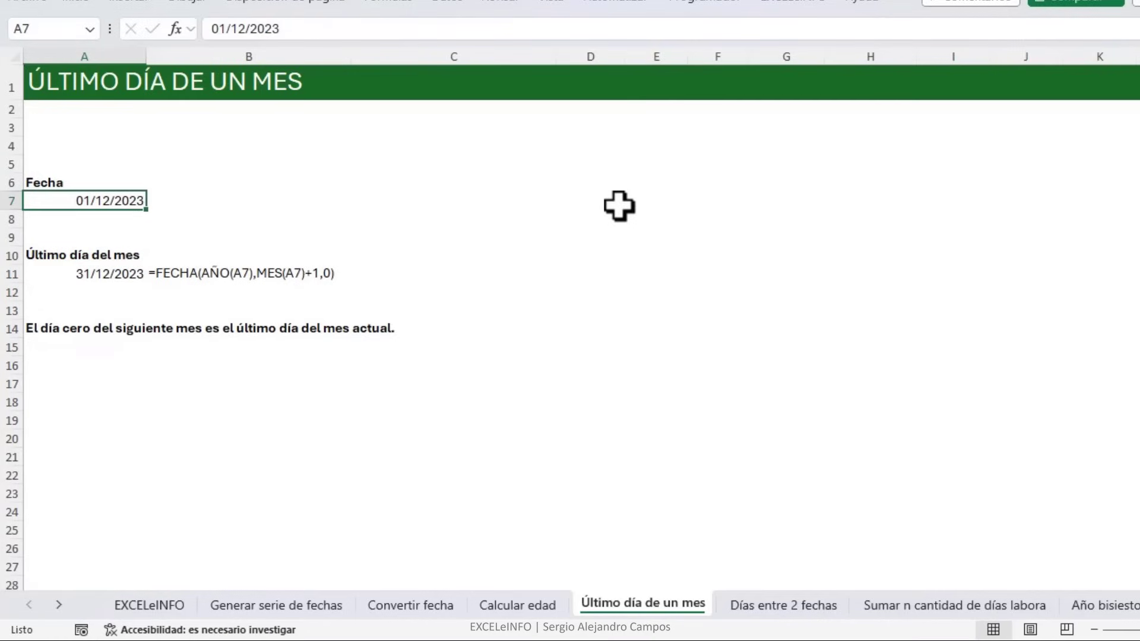
text(5-2-)
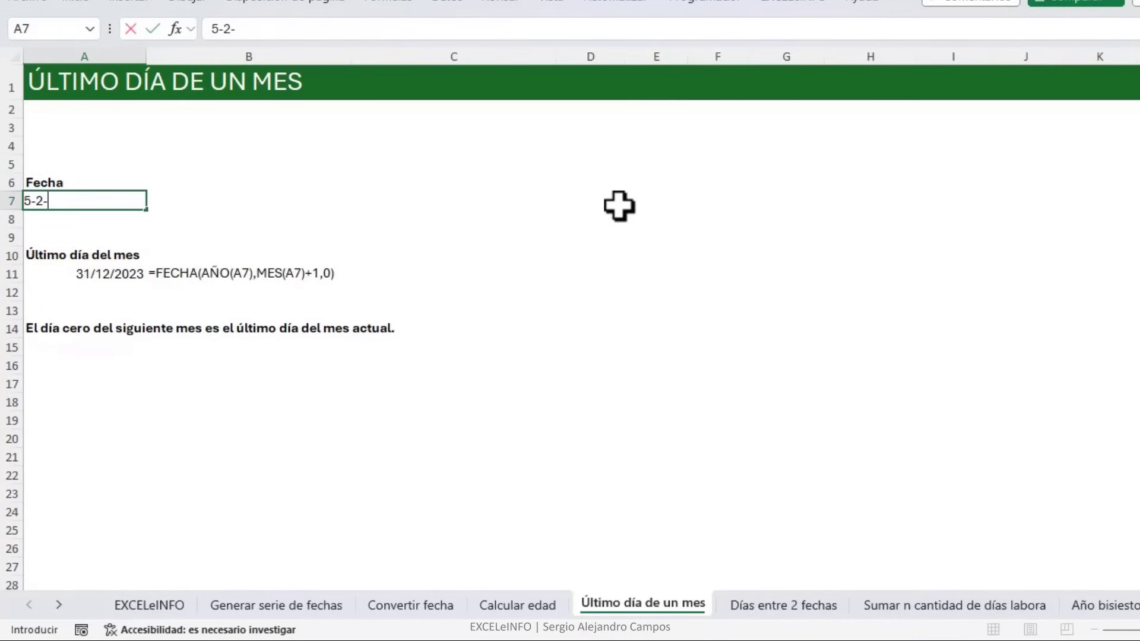
text(2024)
key(Return)
key(Down)
key(Down)
key(Down)
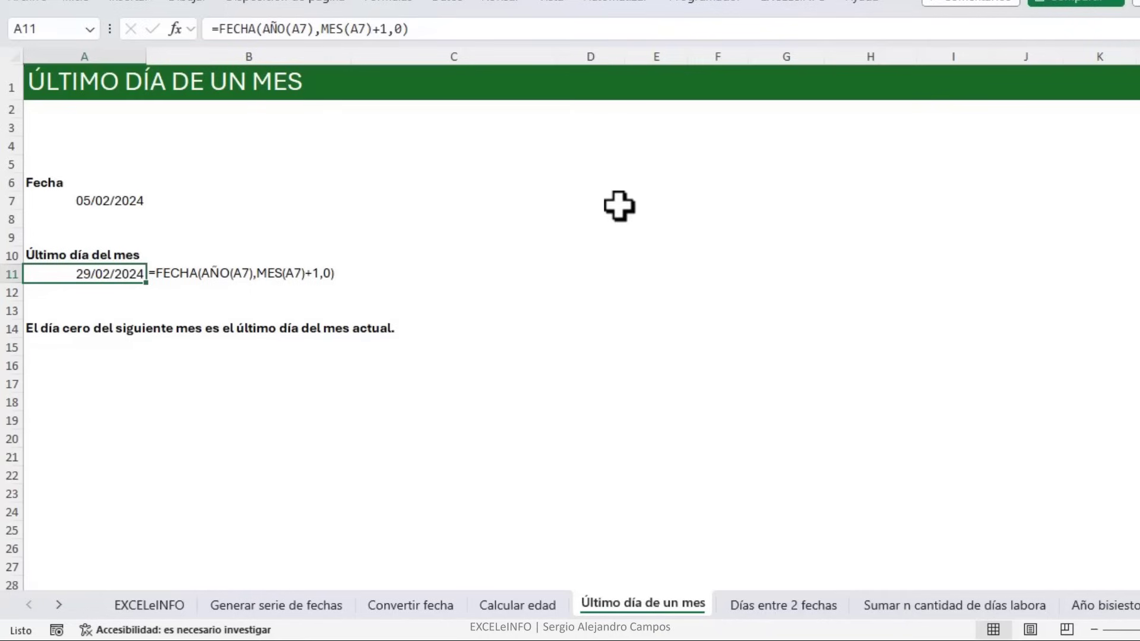
Open the Días entre 2 fechas sheet and select the Fecha1 date in A7.
click(805, 613)
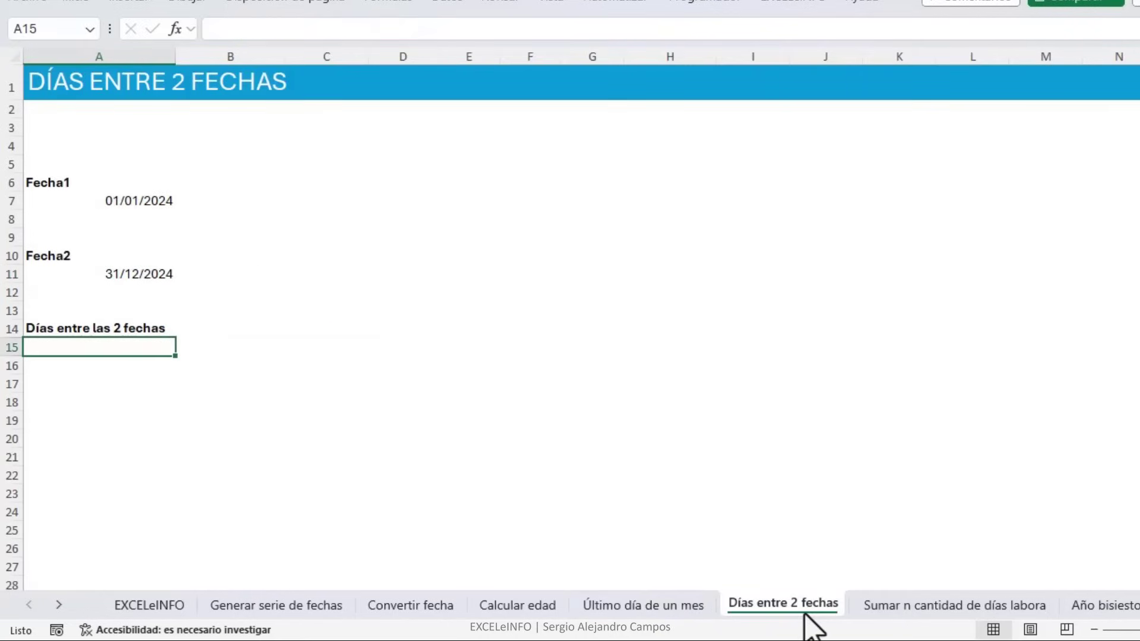
key(Up)
key(Up)
key(Up)
key(Up)
key(Up)
key(Up)
key(Up)
key(Up)
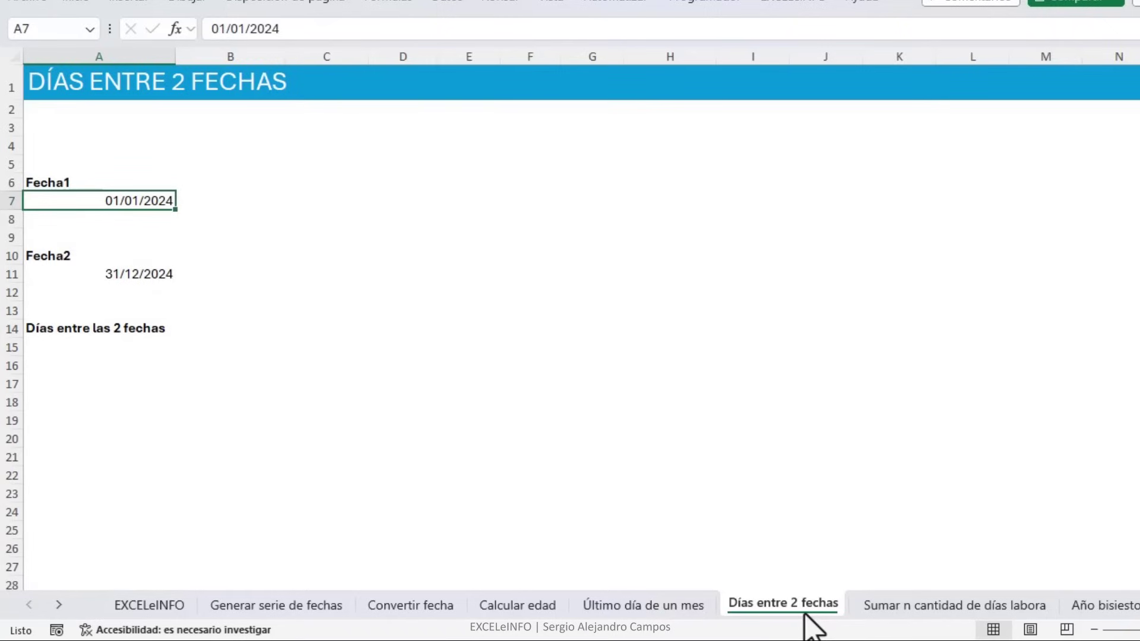
Examine the Fecha2 date in A11 and the empty Días entre las 2 fechas cell A15.
key(Down)
key(Down)
key(Down)
key(Down)
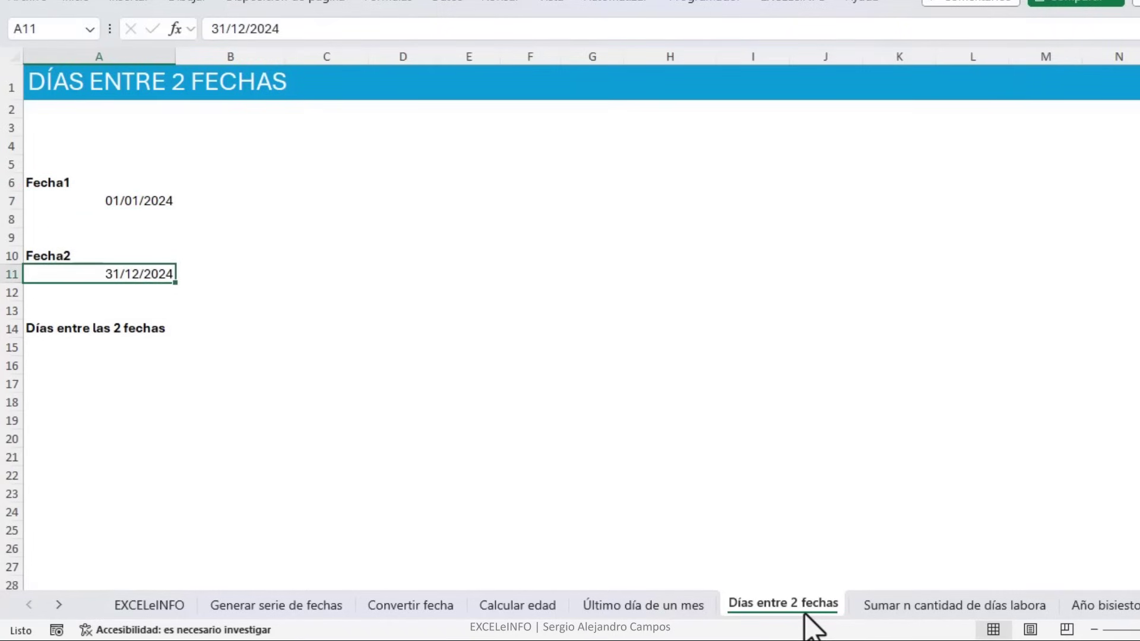
key(Down)
key(Down)
key(Down)
key(Down)
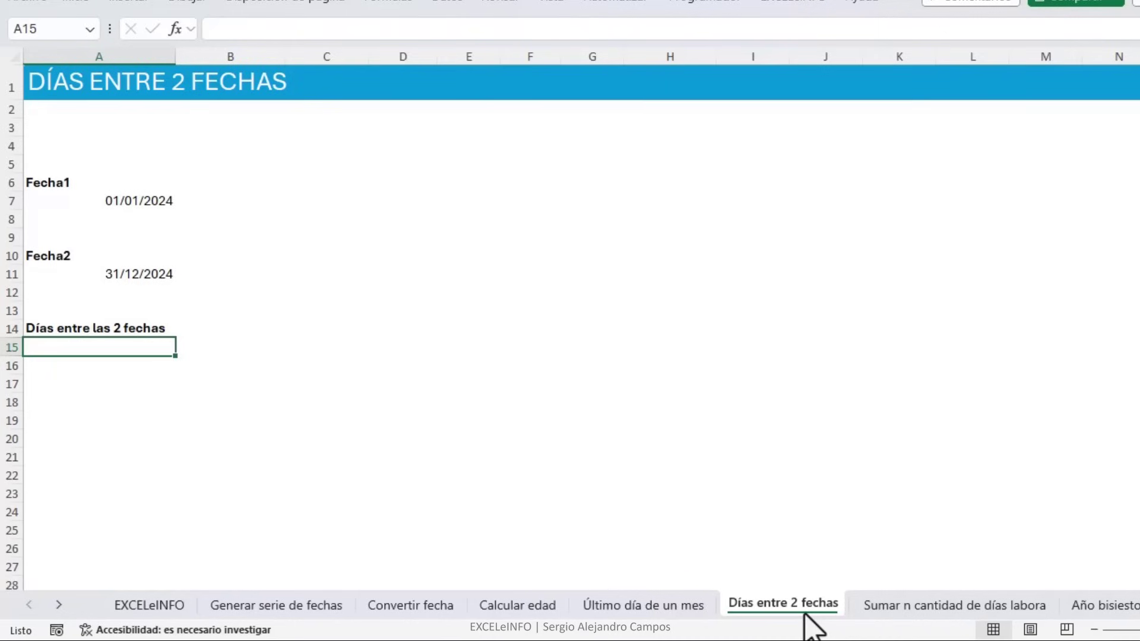
Calculate the days between the two dates in A15 with the formula =A11-A7.
text(=)
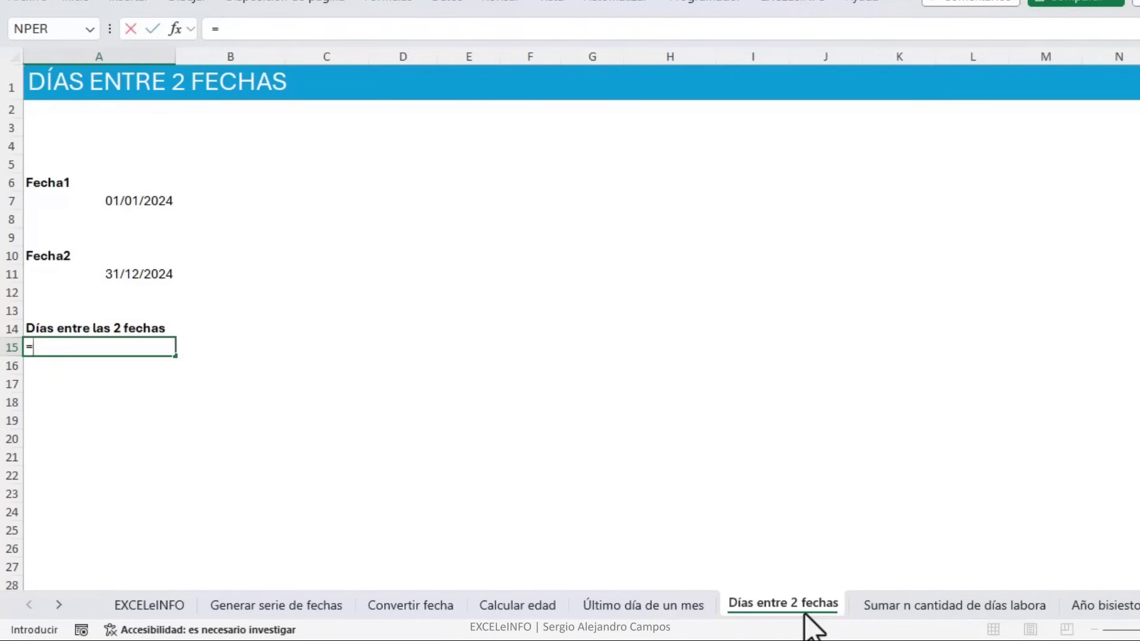
key(Up)
key(Up)
key(Up)
key(Up)
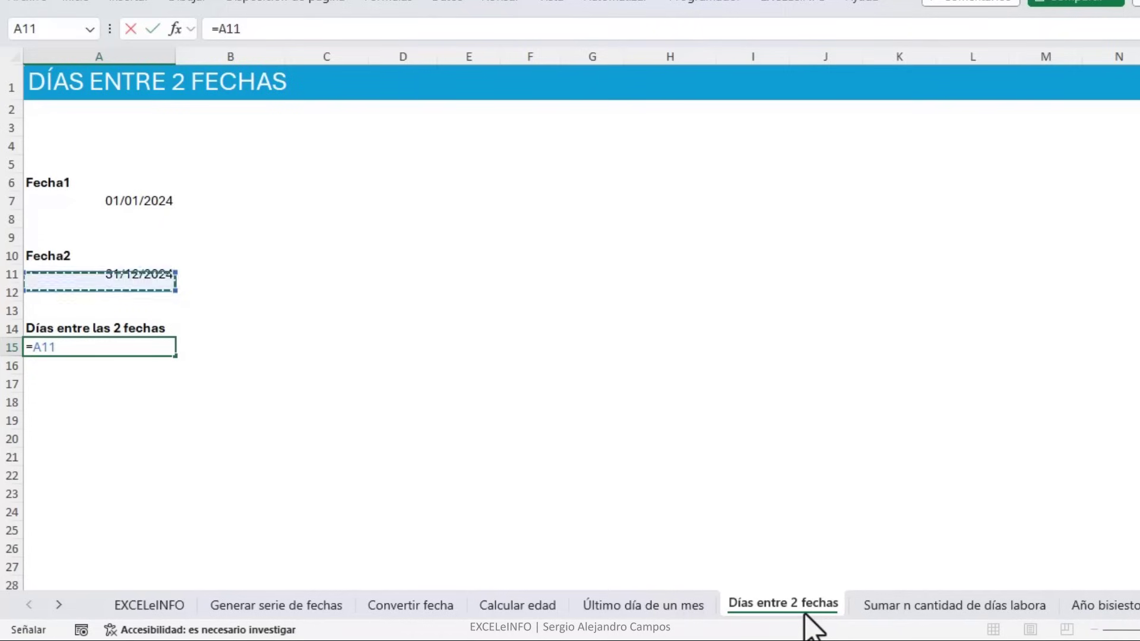
text(-)
key(Up)
key(Up)
key(Up)
key(Up)
key(Up)
key(Up)
key(Up)
key(Up)
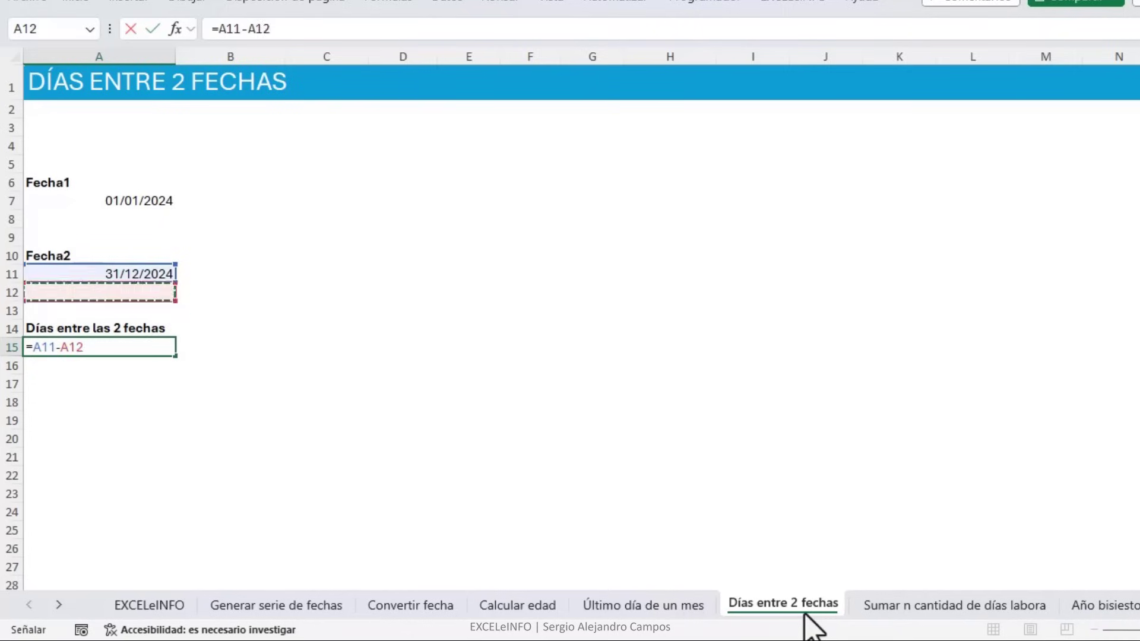
key(Return)
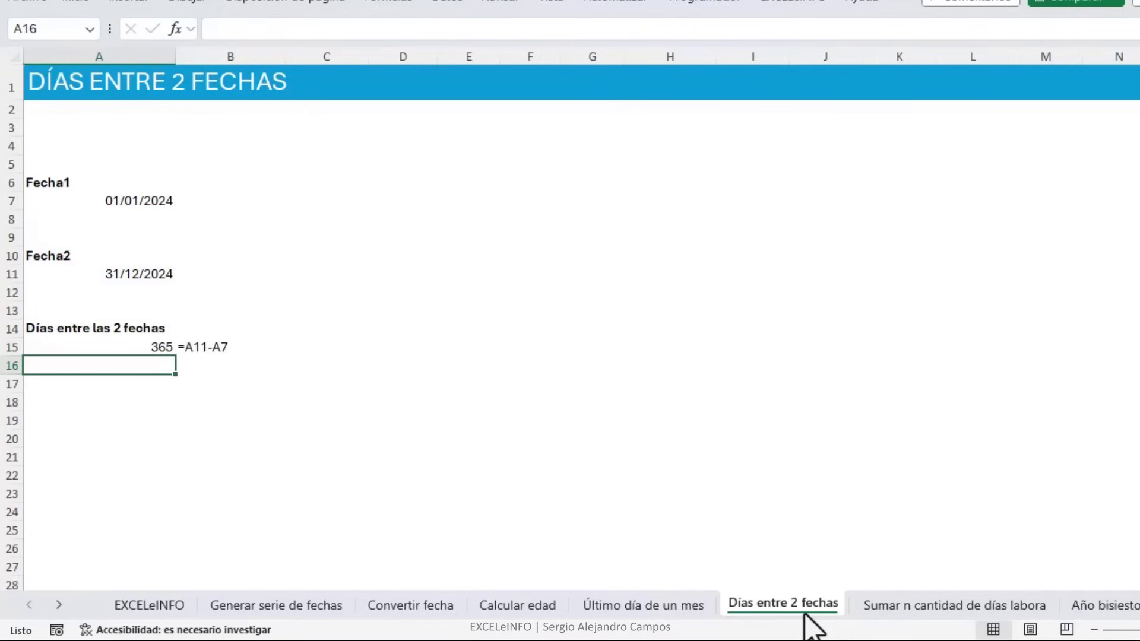
Calculate the absolute difference between the two dates in A16 with the formula =ABS(A11-A7).
text(=)
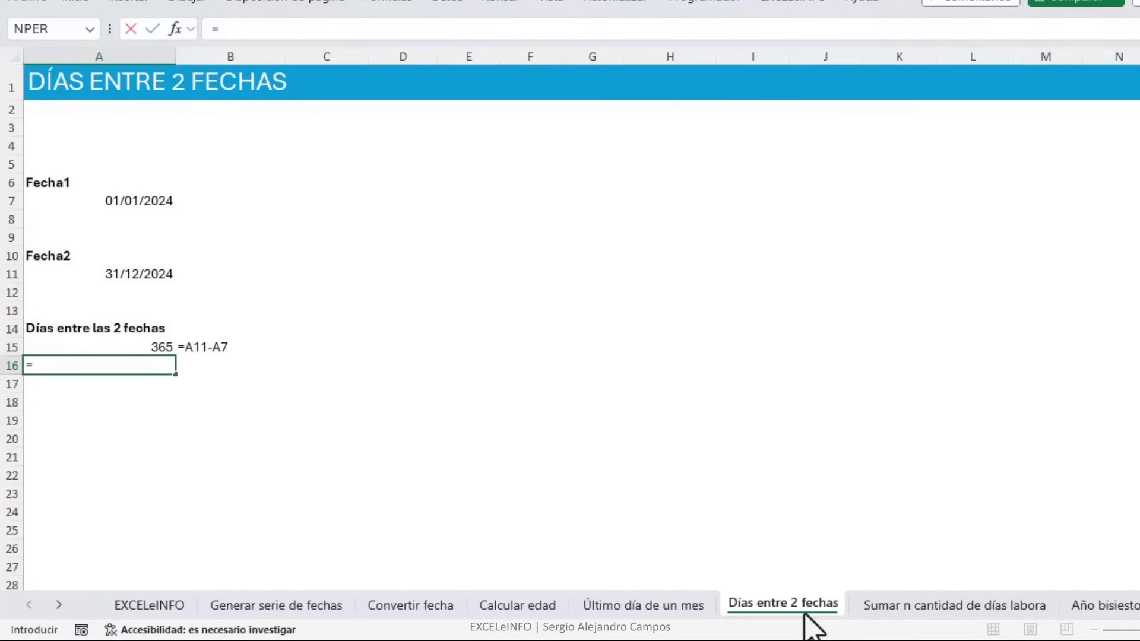
text(ABS)
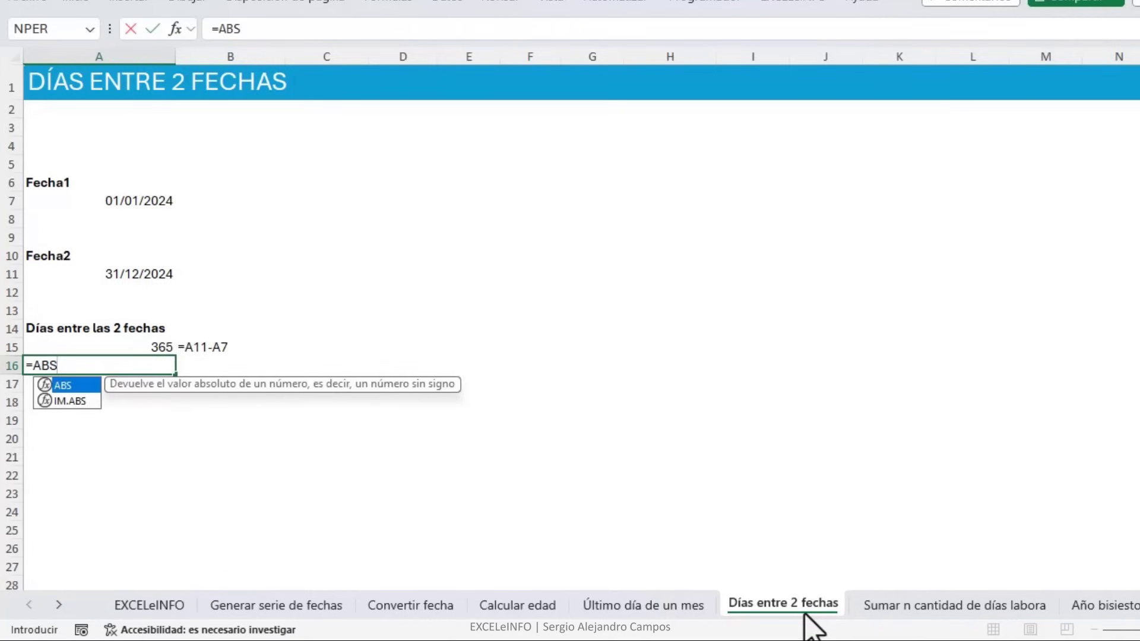
text(()
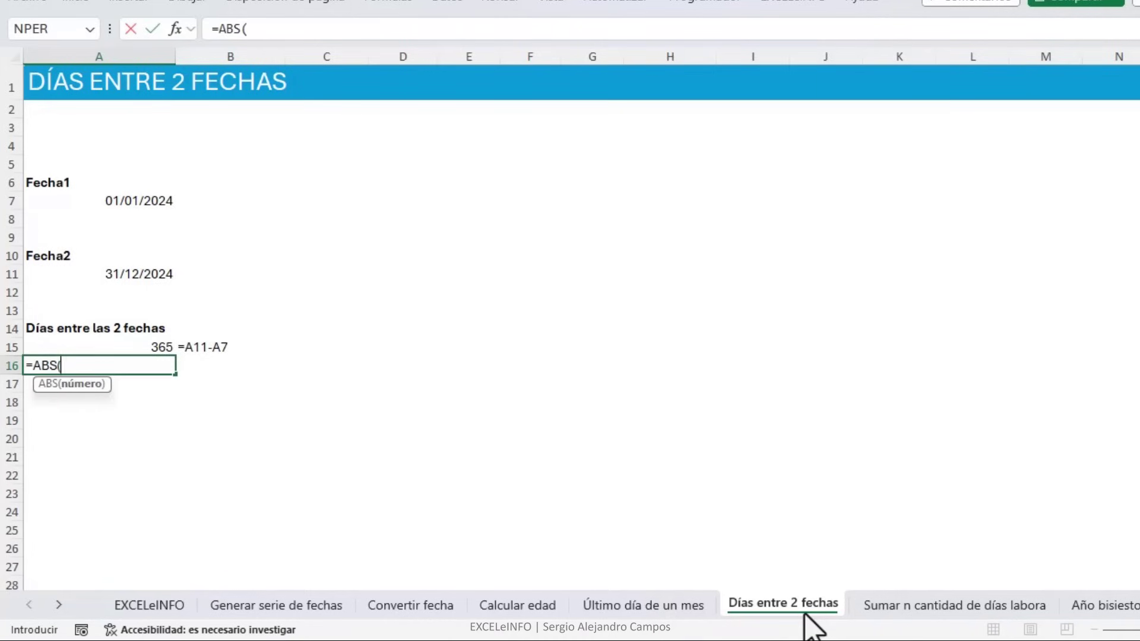
key(Up)
key(Up)
key(Up)
key(Up)
key(Up)
text(-)
key(Up)
key(Up)
key(Up)
key(Up)
key(Up)
key(Up)
key(Up)
key(Up)
key(Up)
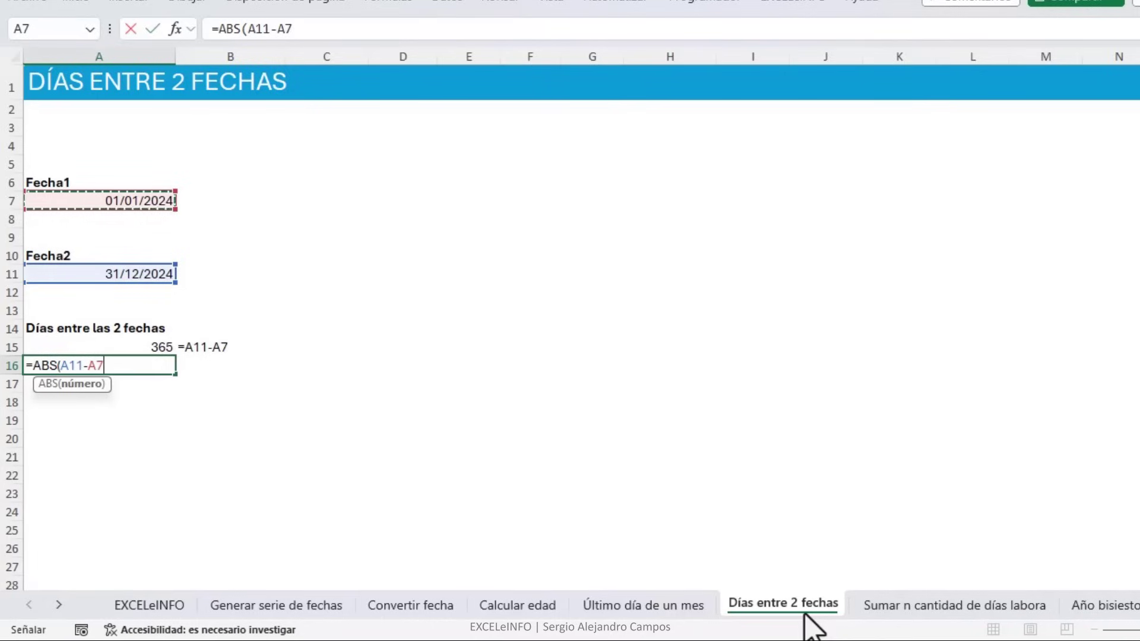
key(Return)
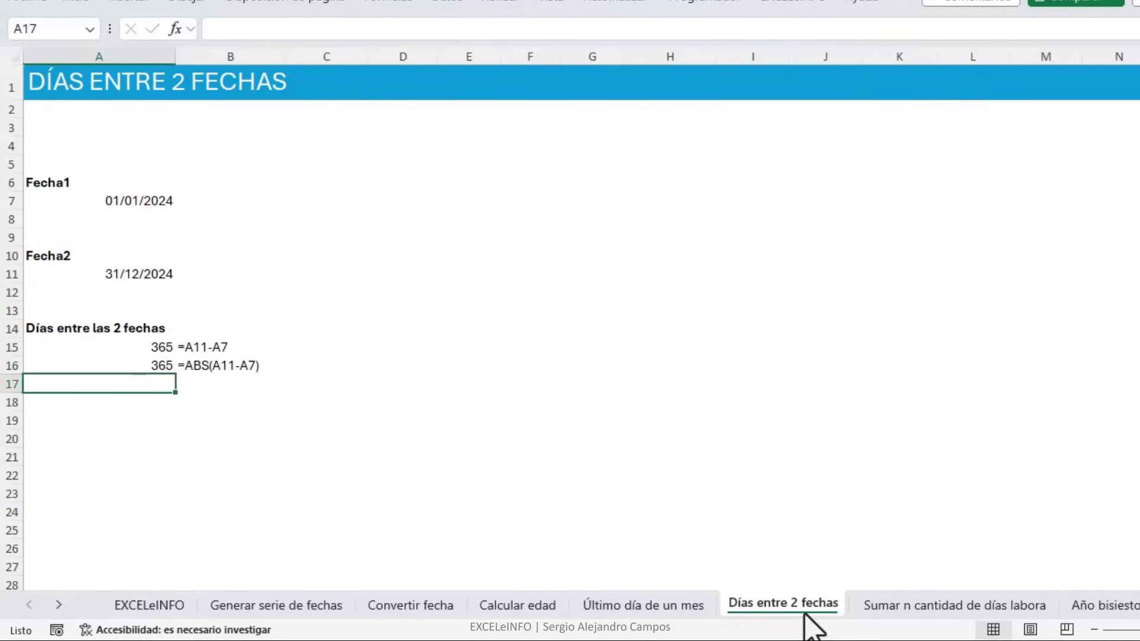
Start a SIFECHA formula in A17 with Fecha1 in A7 as the start date.
text(=SIFEC)
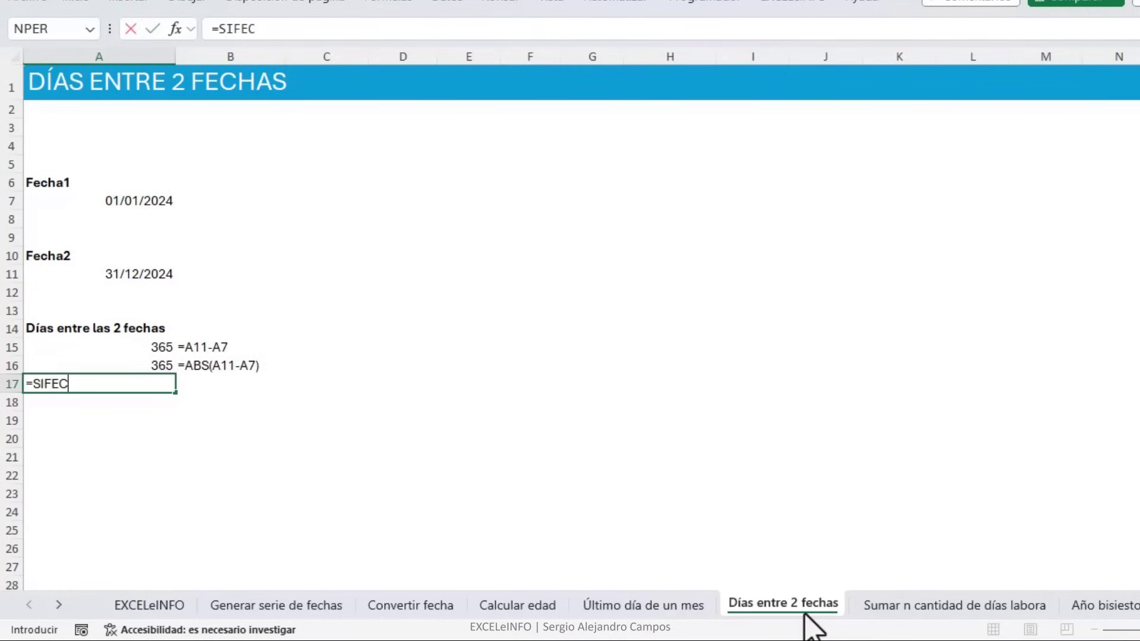
text(HA()
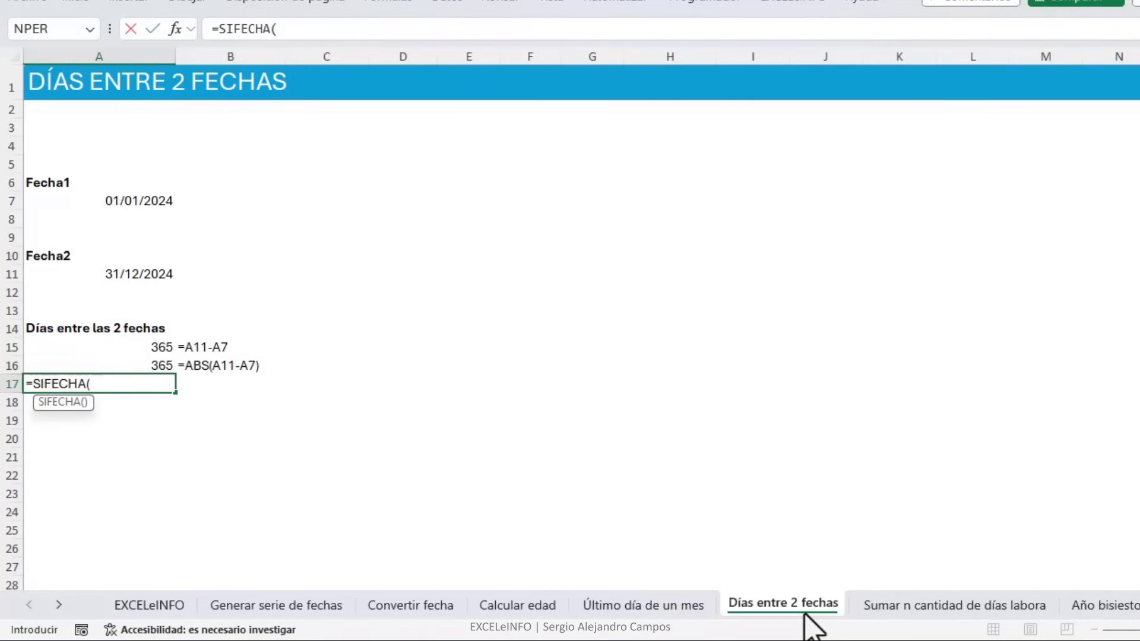
key(Up)
key(Up)
key(Up)
key(Up)
key(Up)
key(Up)
key(Up)
key(Up)
key(Up)
key(Up)
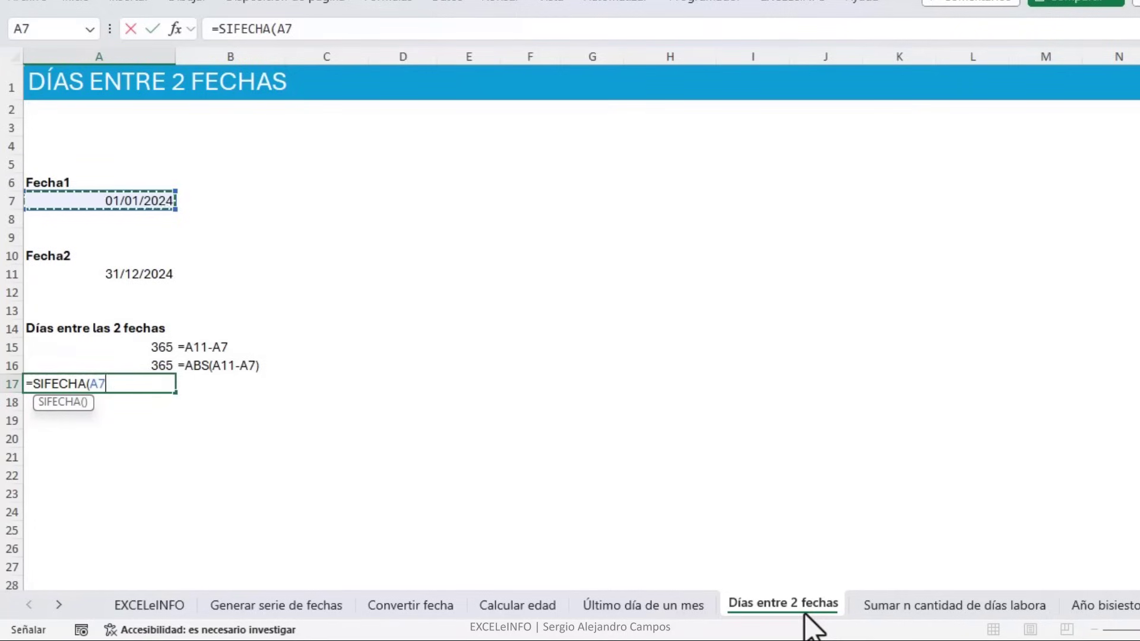
text(,)
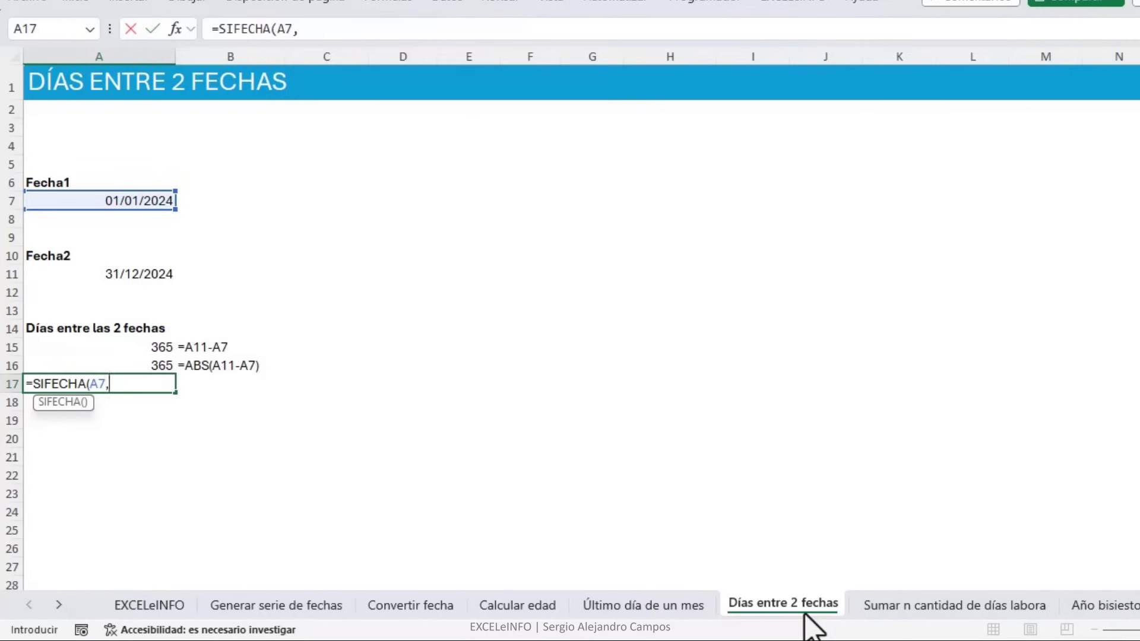
Complete the A17 formula as =SIFECHA(A7,A11,"D") to count the days between the two dates.
key(Up)
key(Up)
key(Up)
key(Up)
key(Up)
key(Up)
text(,)
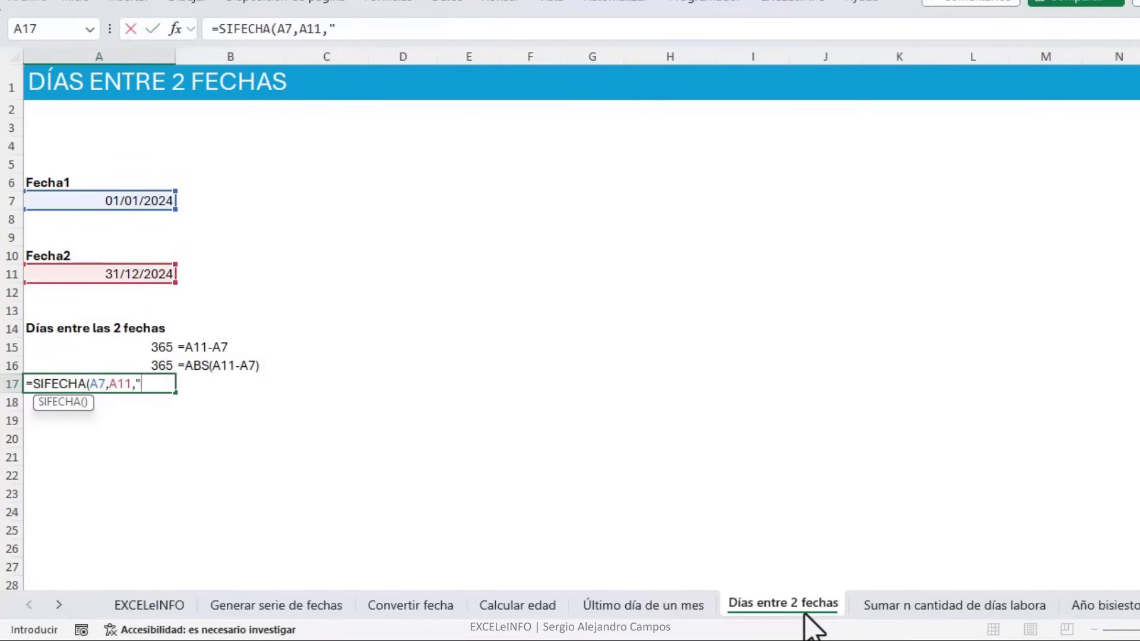
text("D"))
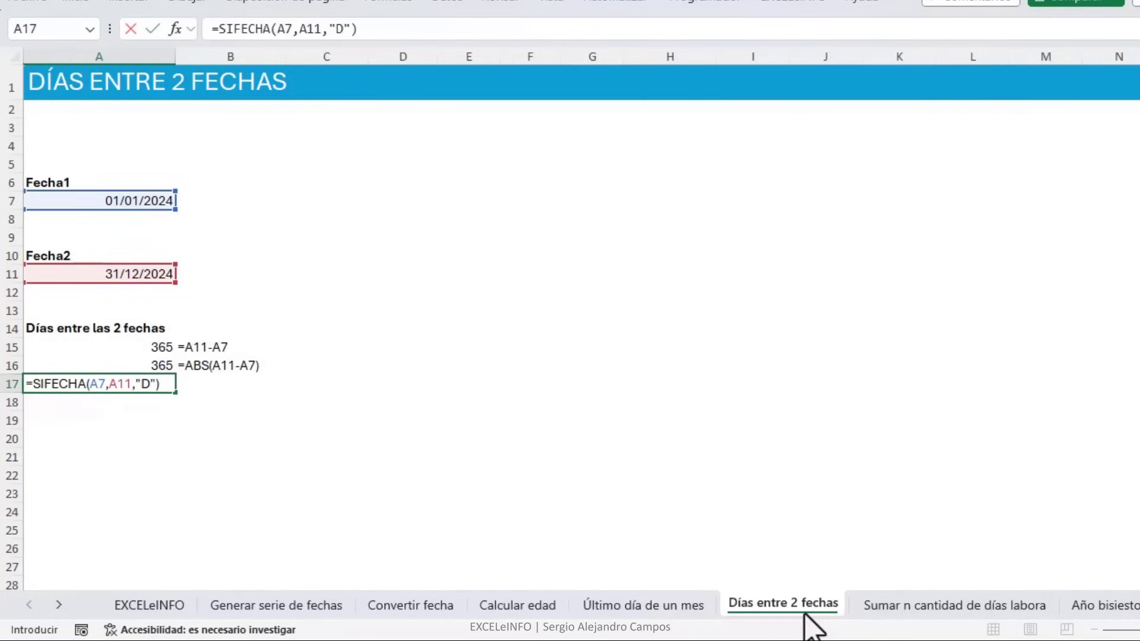
key(Return)
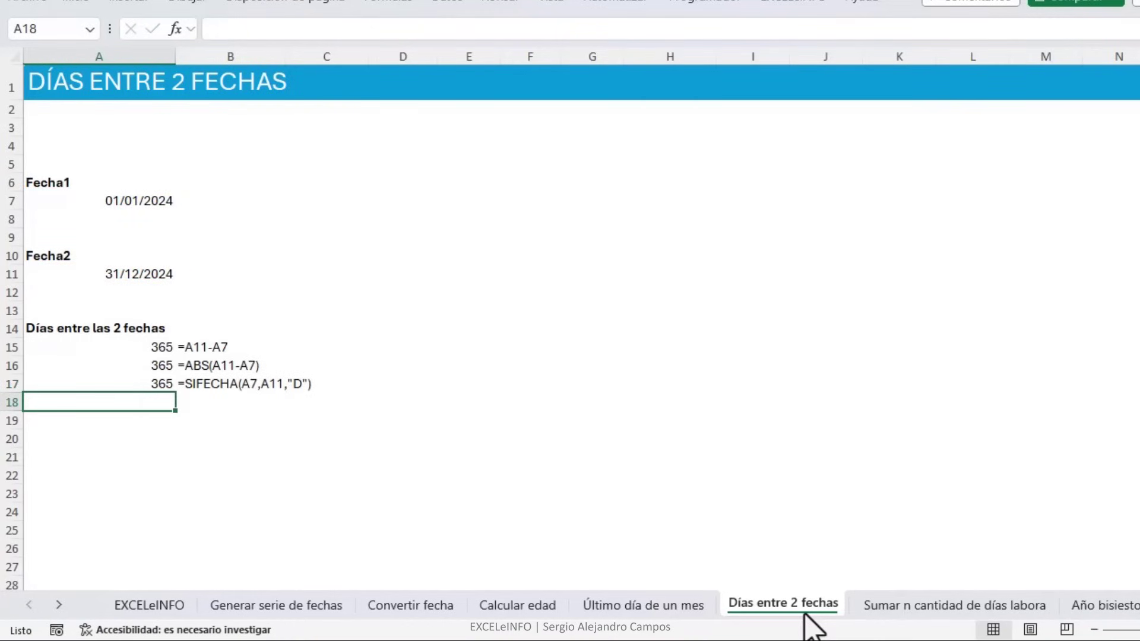
Open the sheet for adding working days and examine the Fecha in A7 and the empty 10 días después cell A11.
click(889, 612)
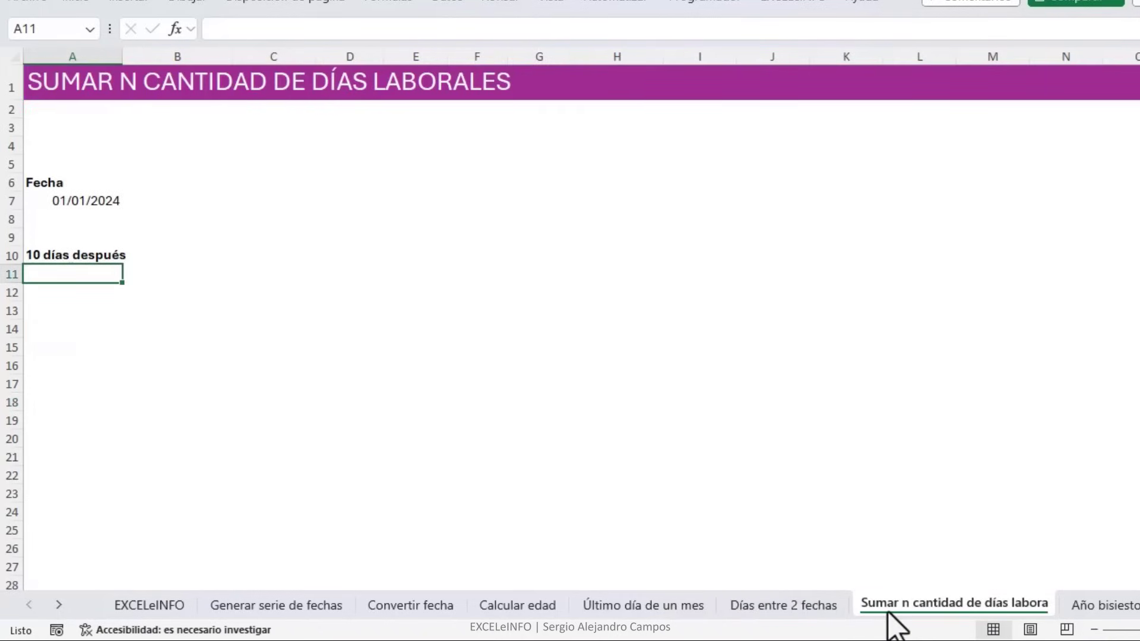
key(Up)
key(Up)
key(Up)
key(Up)
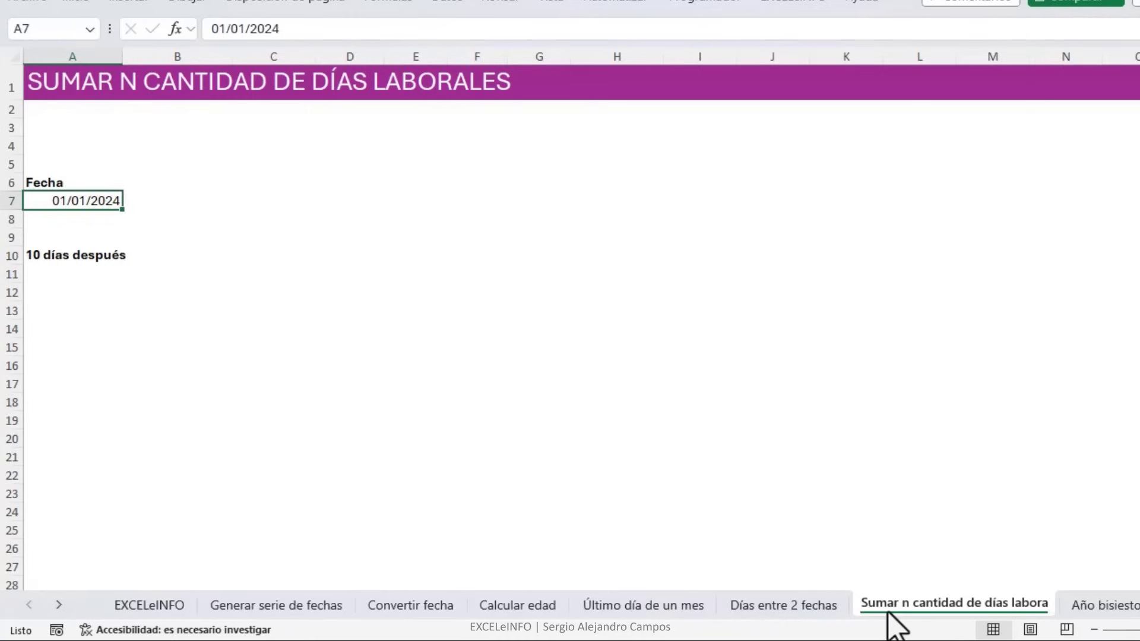
key(Down)
key(Down)
key(Down)
key(Down)
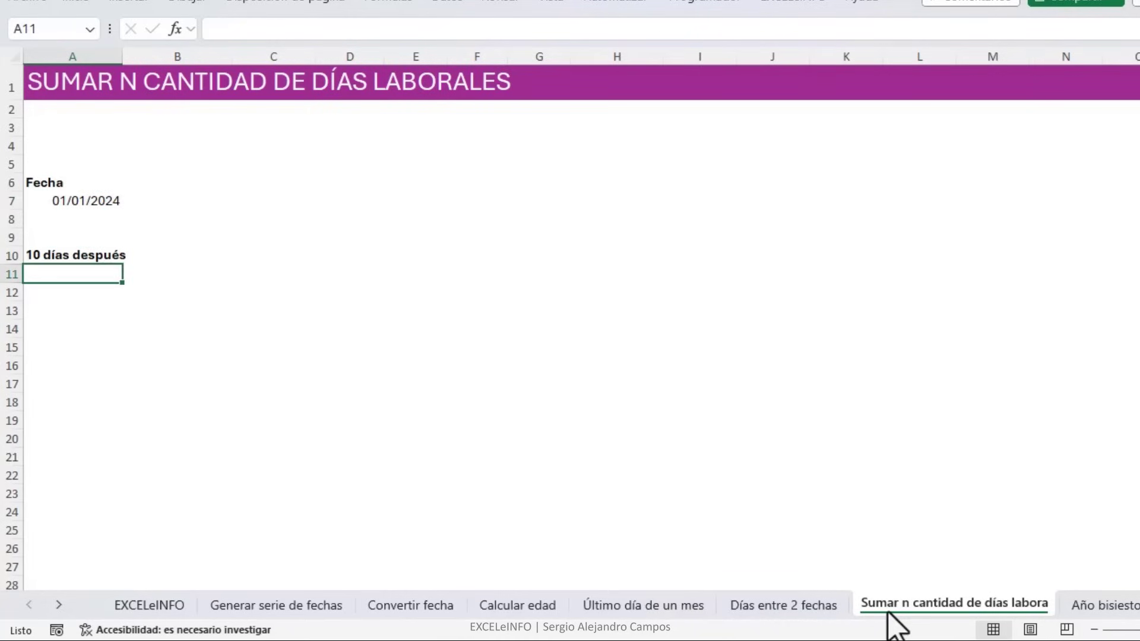
Calculate the date 10 working days after Fecha in A11 with the formula =DIA.LAB(A7,10).
text(=)
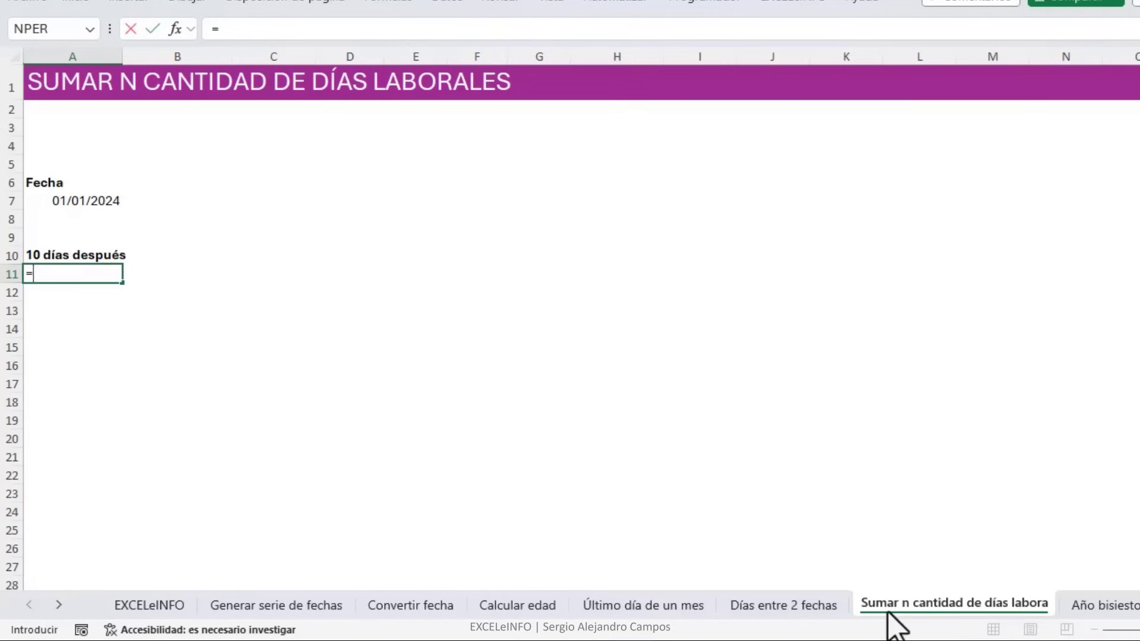
text(DIA)
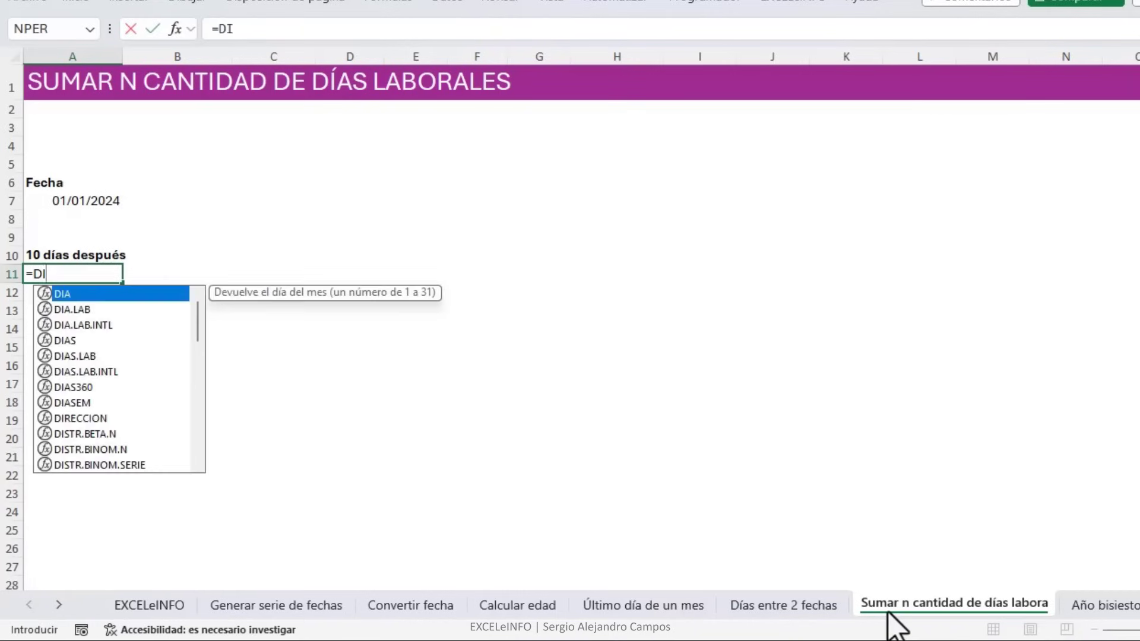
key(Down)
key(Tab)
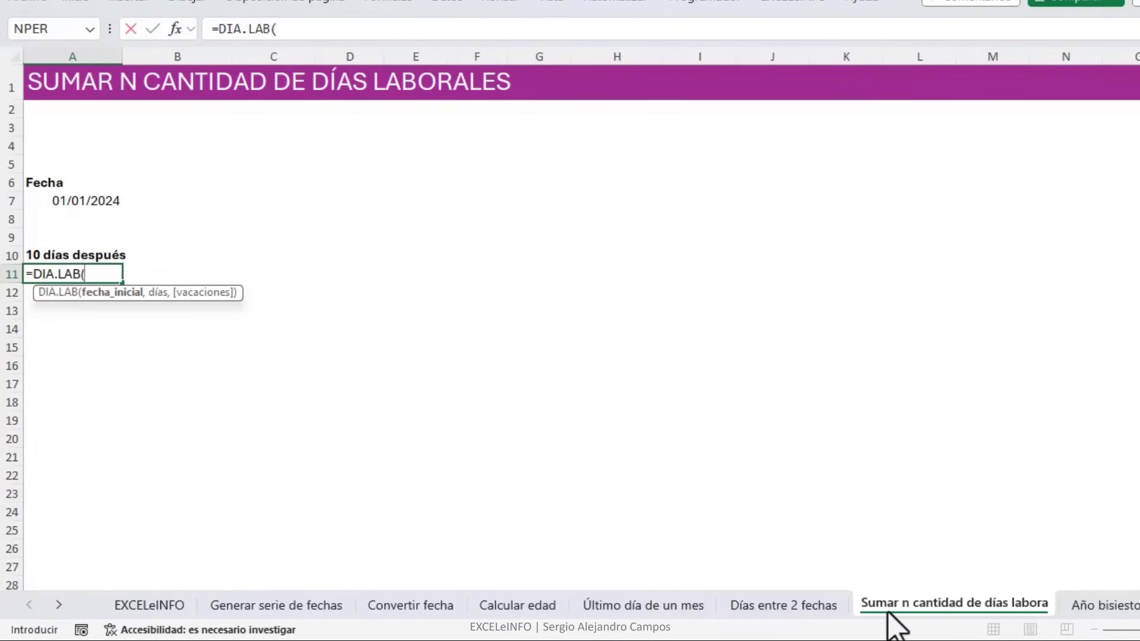
key(Up)
key(Up)
key(Up)
key(Up)
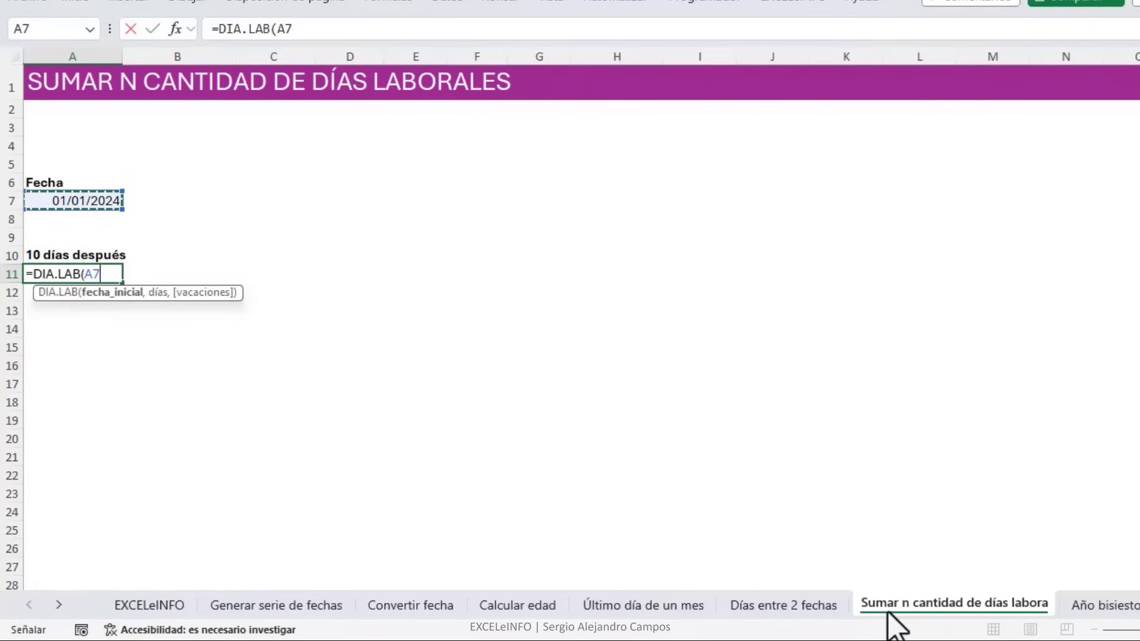
text(,)
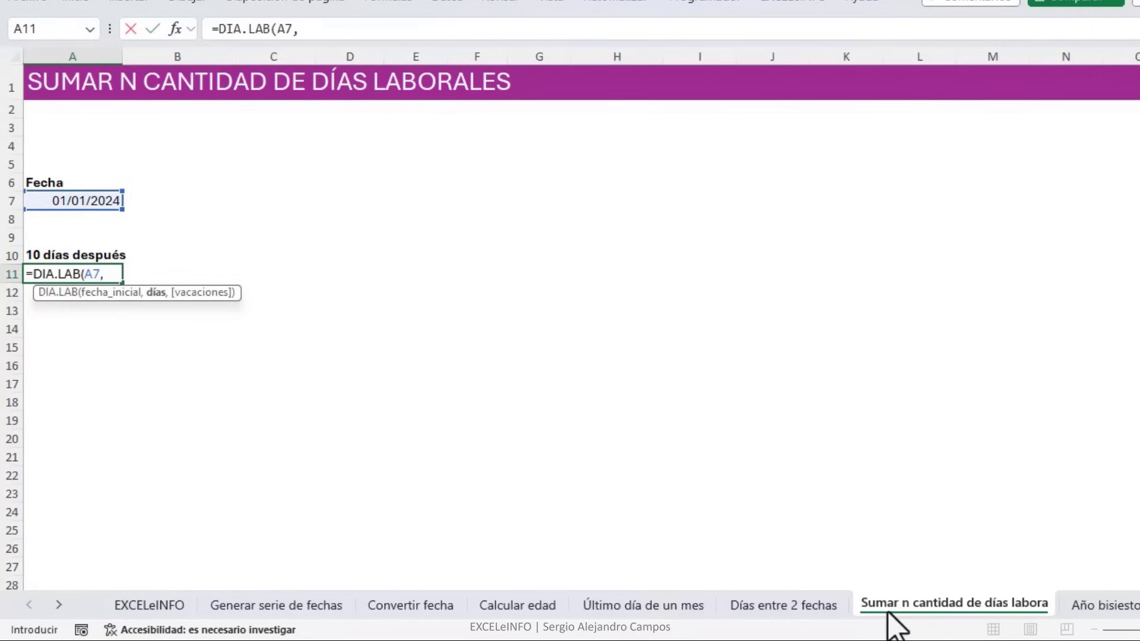
text(10,)
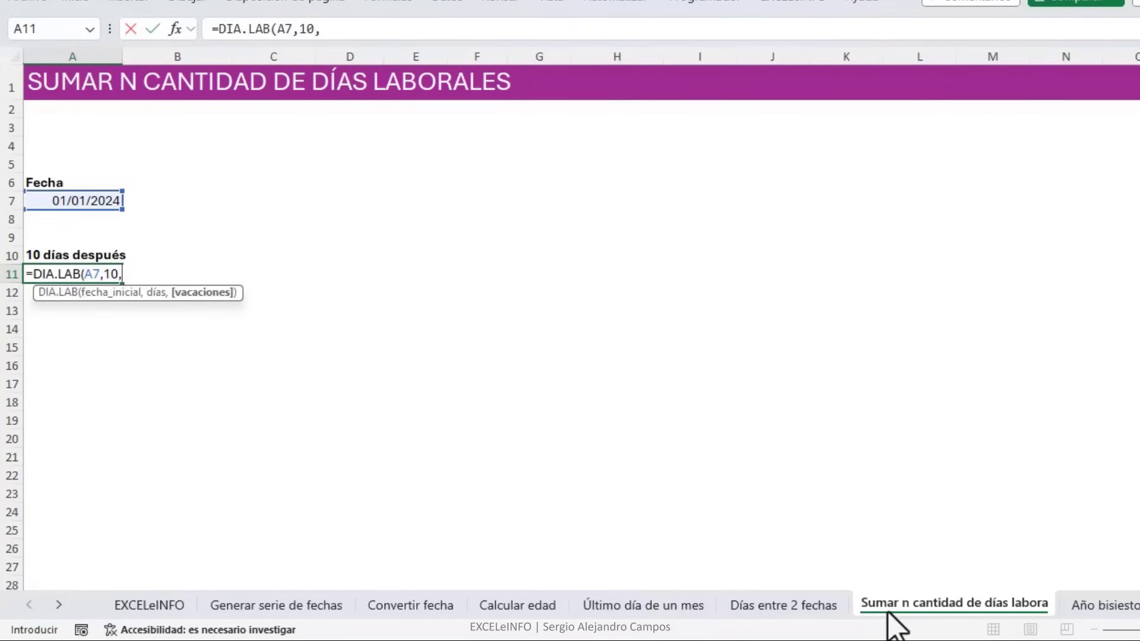
key(BackSpace)
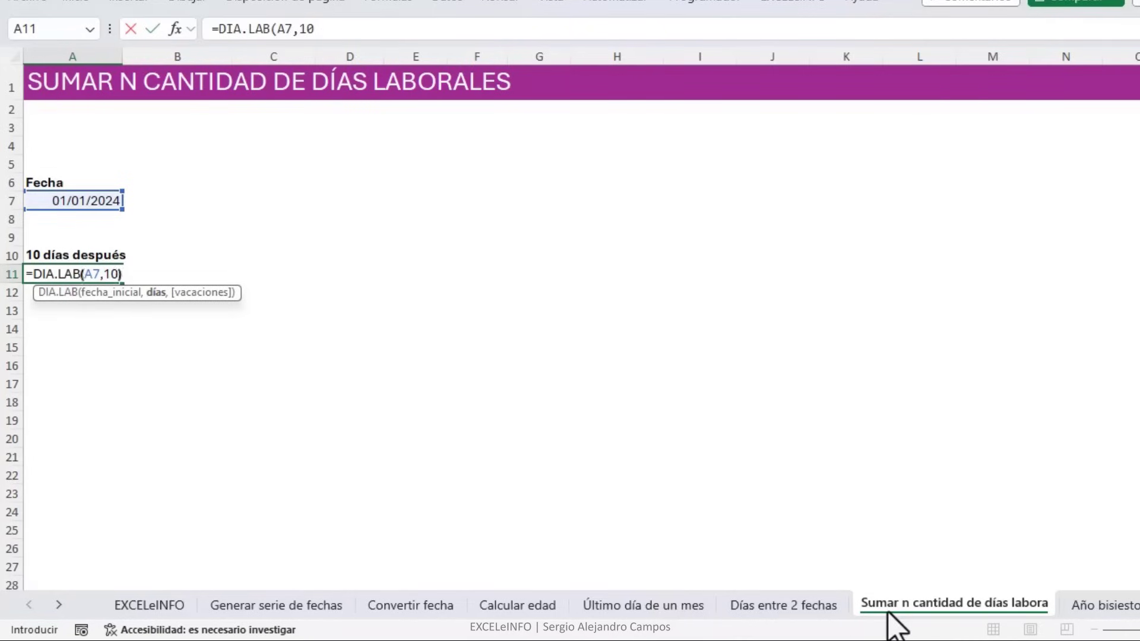
text())
key(Return)
key(Up)
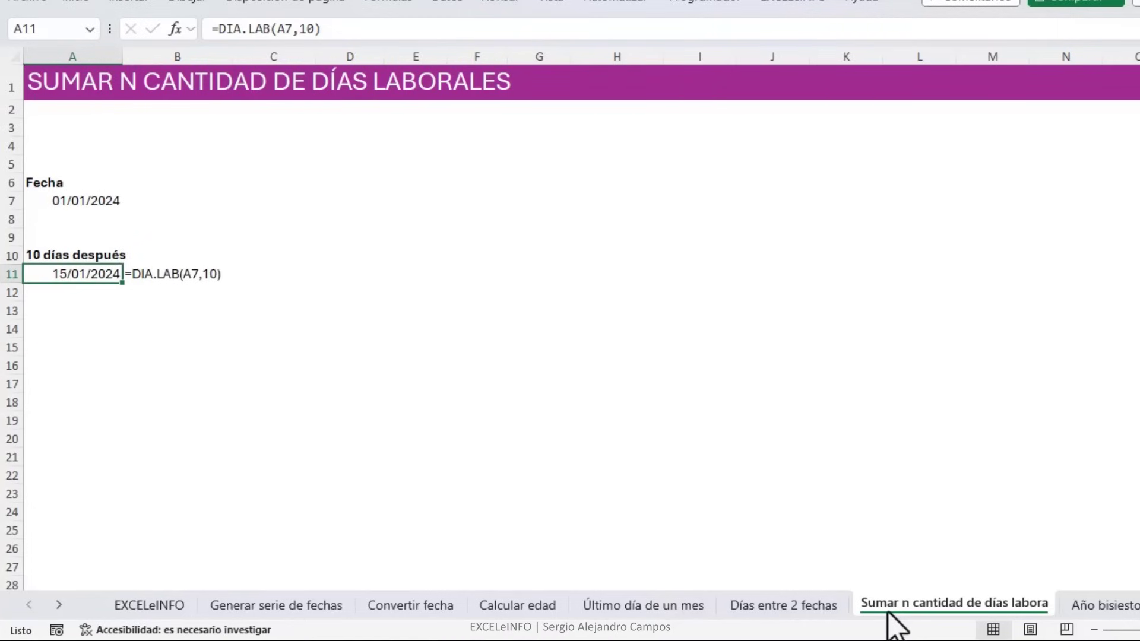
Compare the start date in A7 with the calculated working-day date in A11.
key(Up)
key(Up)
key(Up)
key(Up)
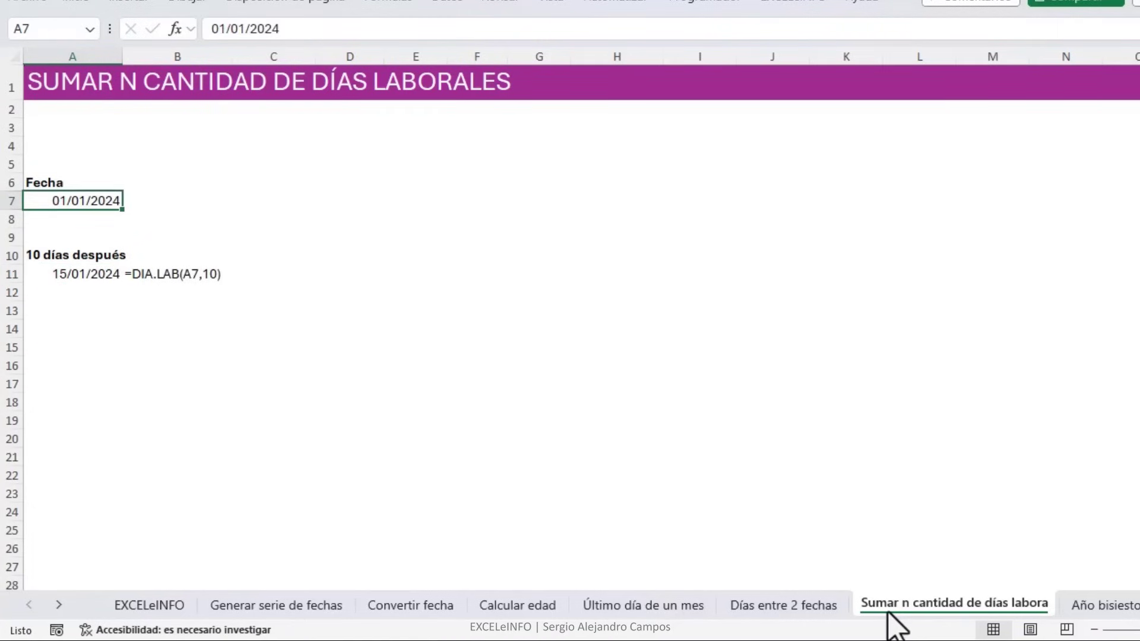
key(Down)
key(Down)
key(Down)
key(Down)
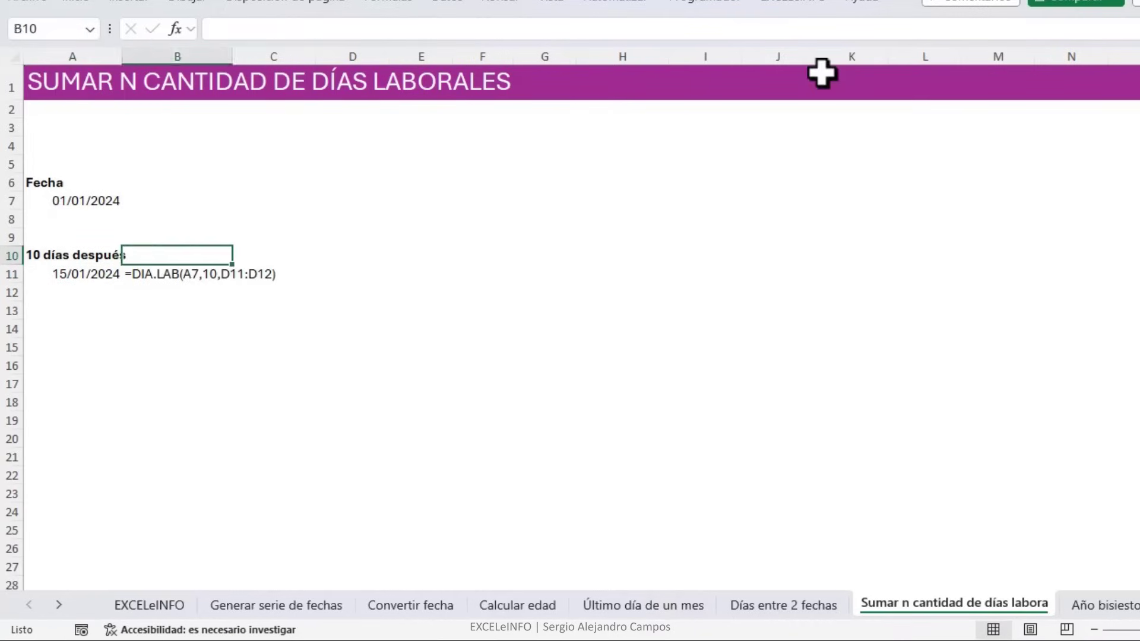
Create a FESTIVOS list headed in E10, with the holidays 01/01/2024 in E11 and 05/02/2024 in E12.
key(Right)
key(Right)
key(Right)
text(FESTIVOS)
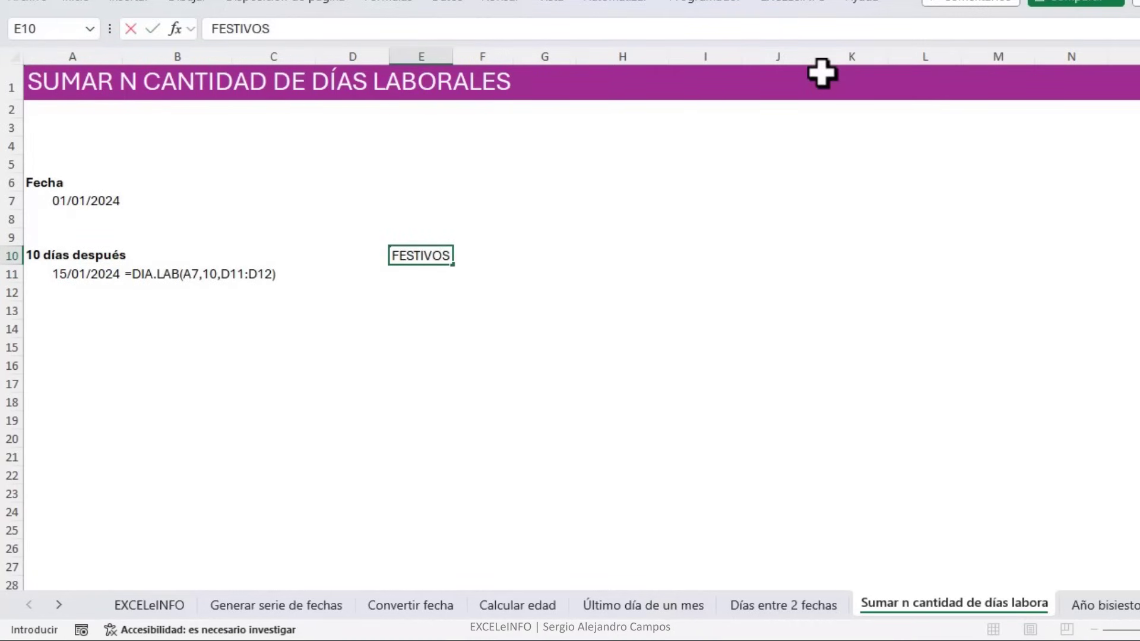
key(Return)
text(1)
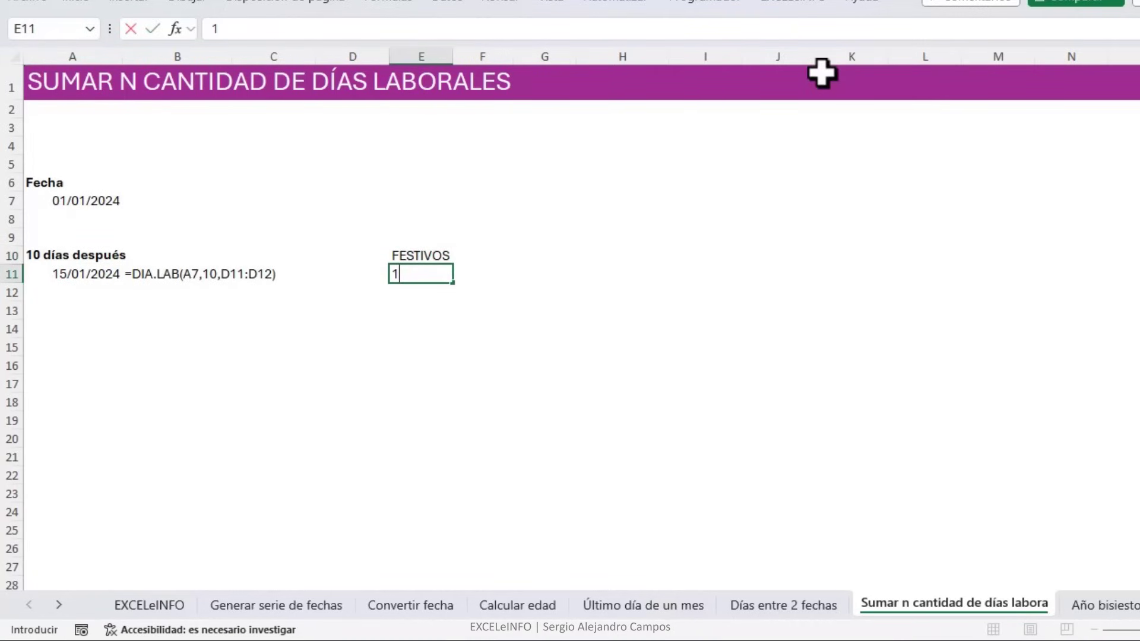
text(-1-2024)
key(Return)
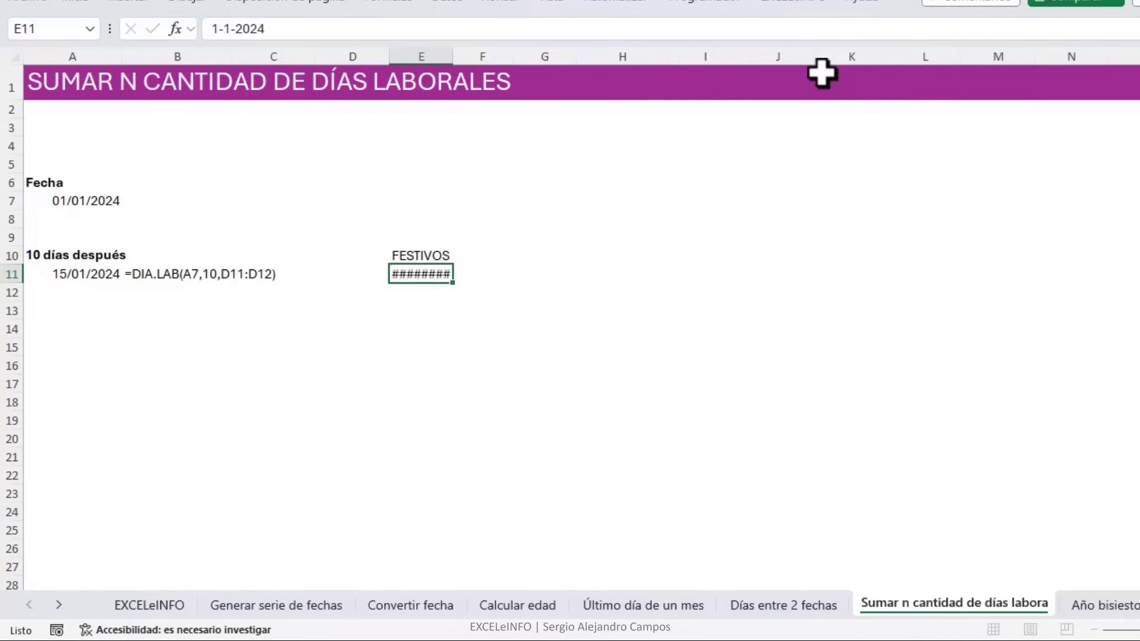
text(5-2)
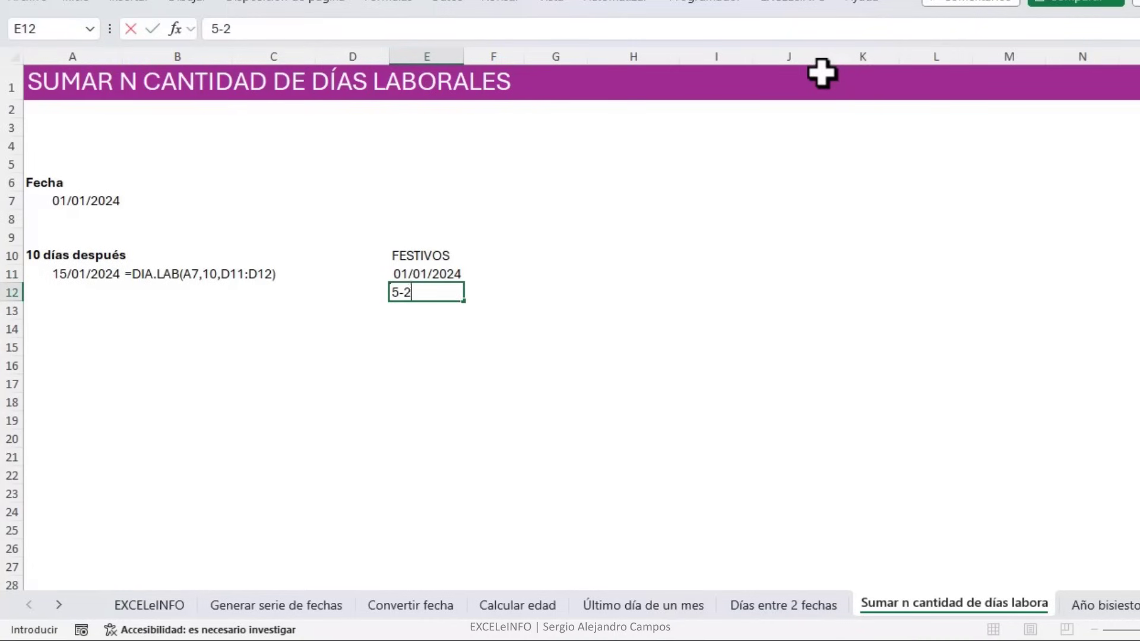
text(-2024)
key(ctrl+Return)
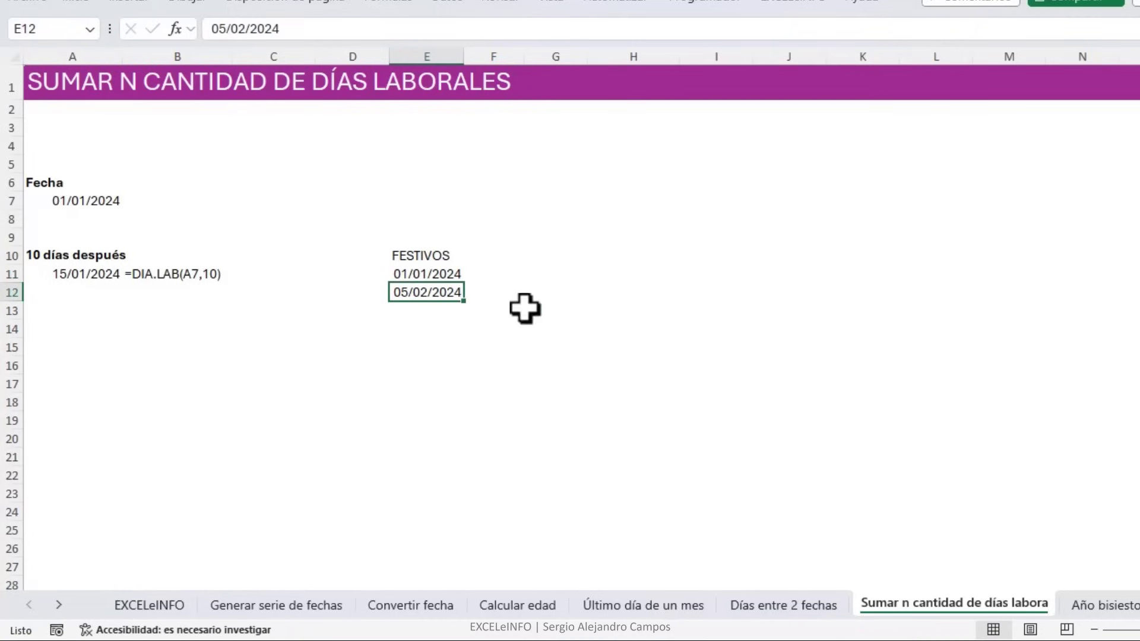
Add the holiday range E11:E12 to the A11 formula, making it =DIA.LAB(A7,10,E11:E12).
click(85, 276)
double_click(85, 276)
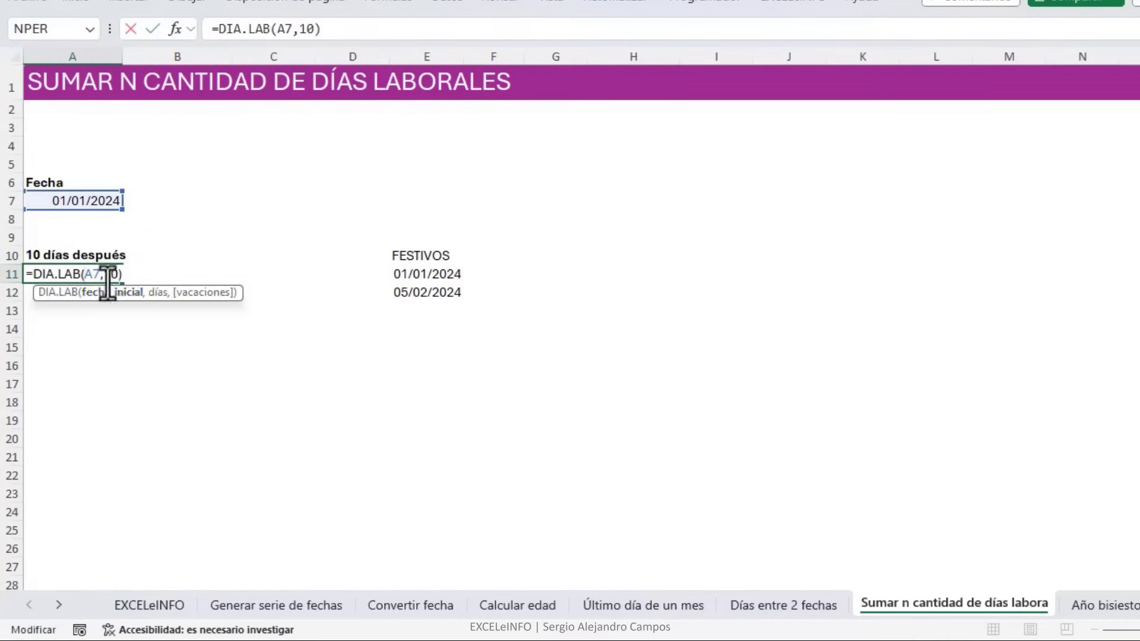
text(,)
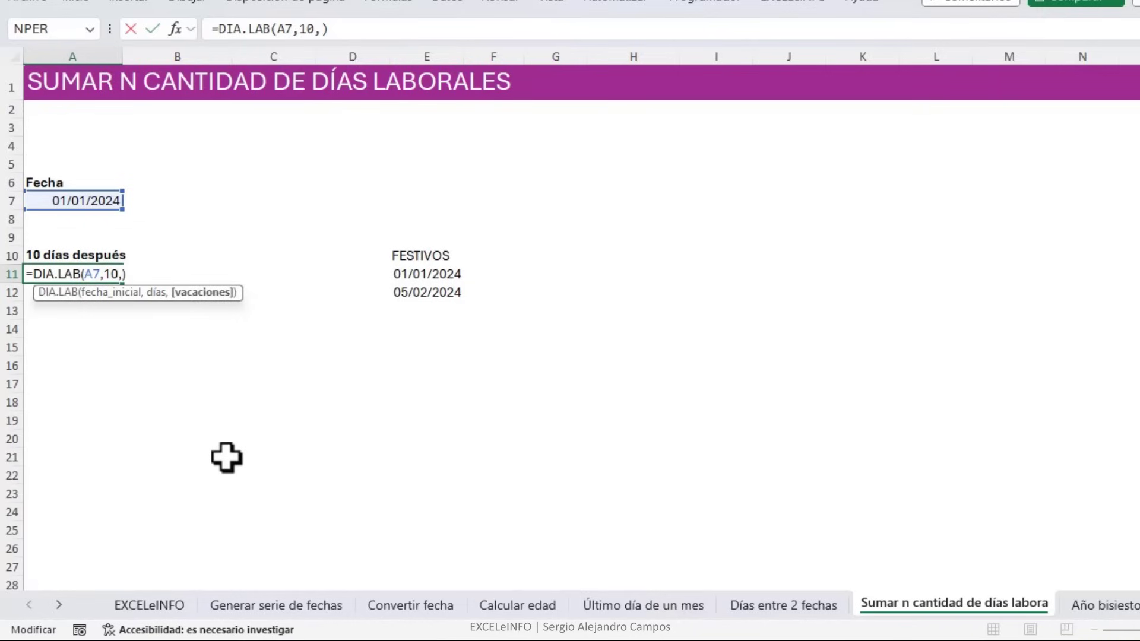
click(433, 276)
drag(433, 276, 433, 293)
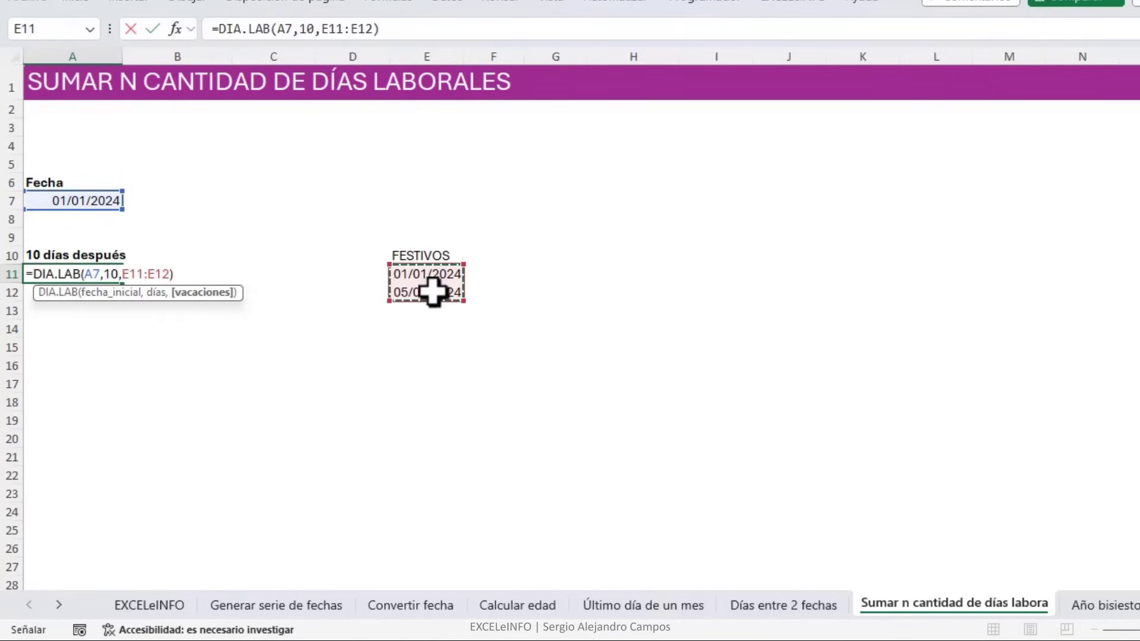
key(Return)
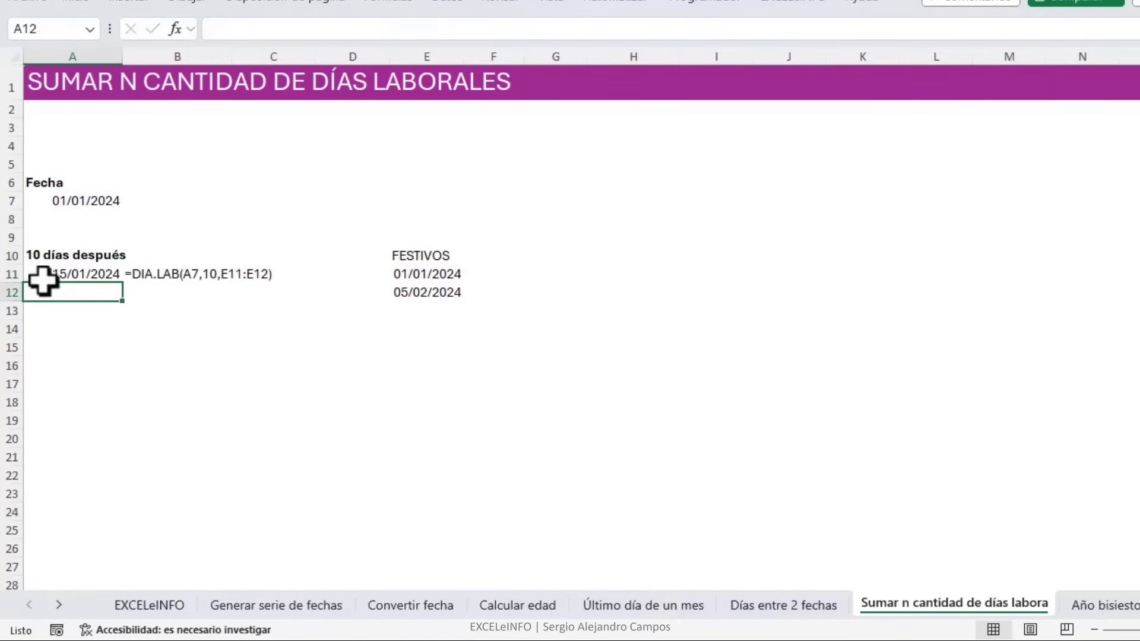
Check the calculated date in A11 against the start date in A7 and the FESTIVOS dates in E11:E12.
click(79, 273)
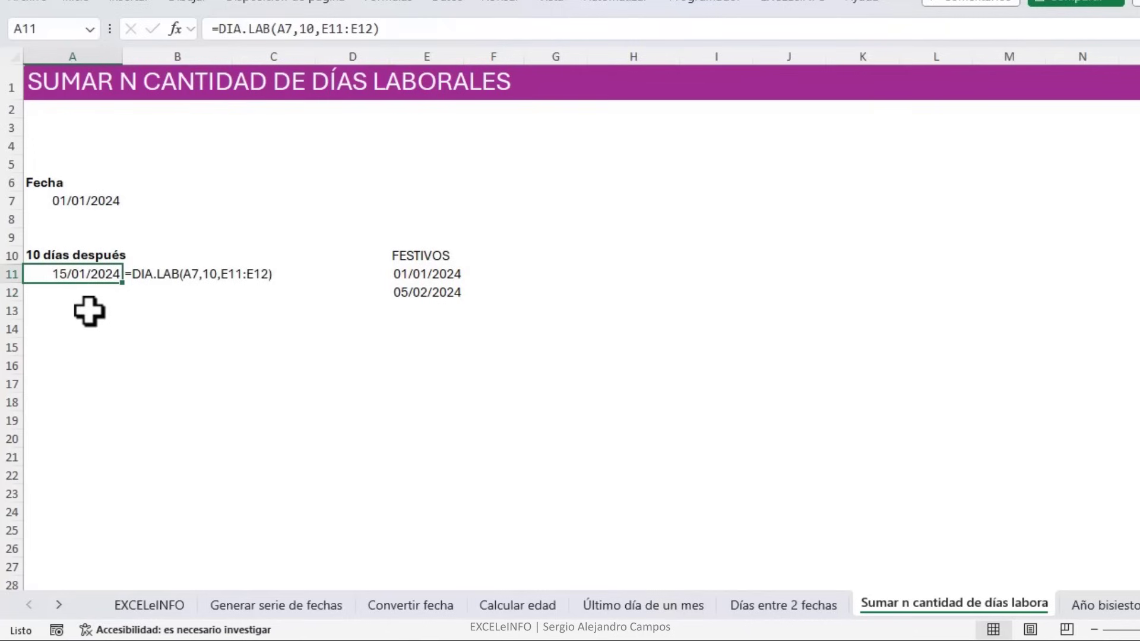
click(99, 200)
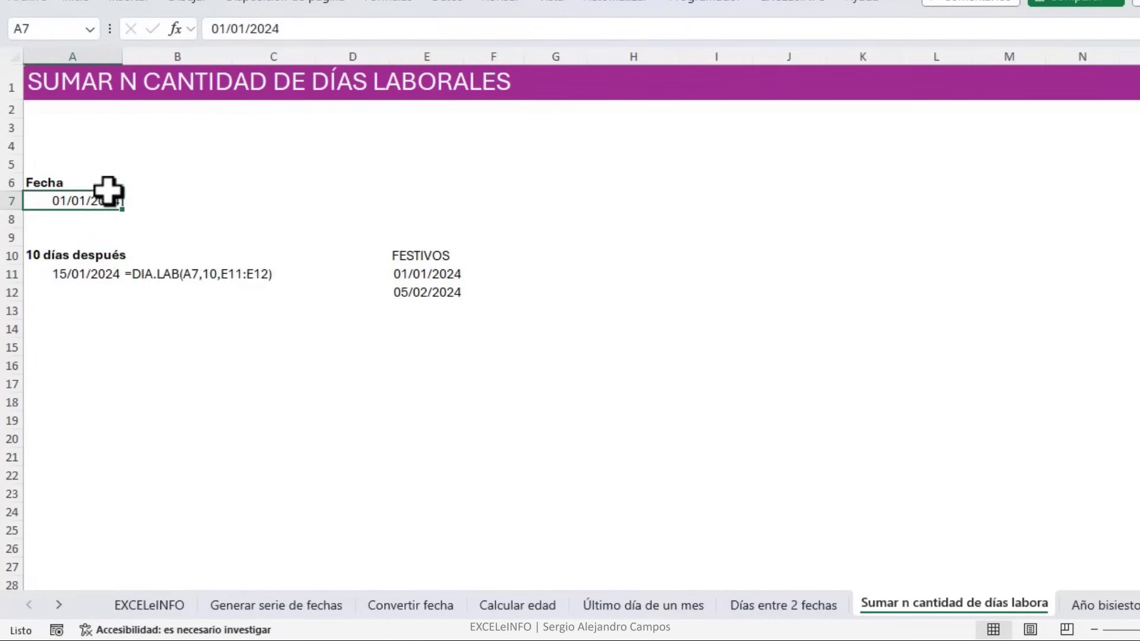
click(438, 274)
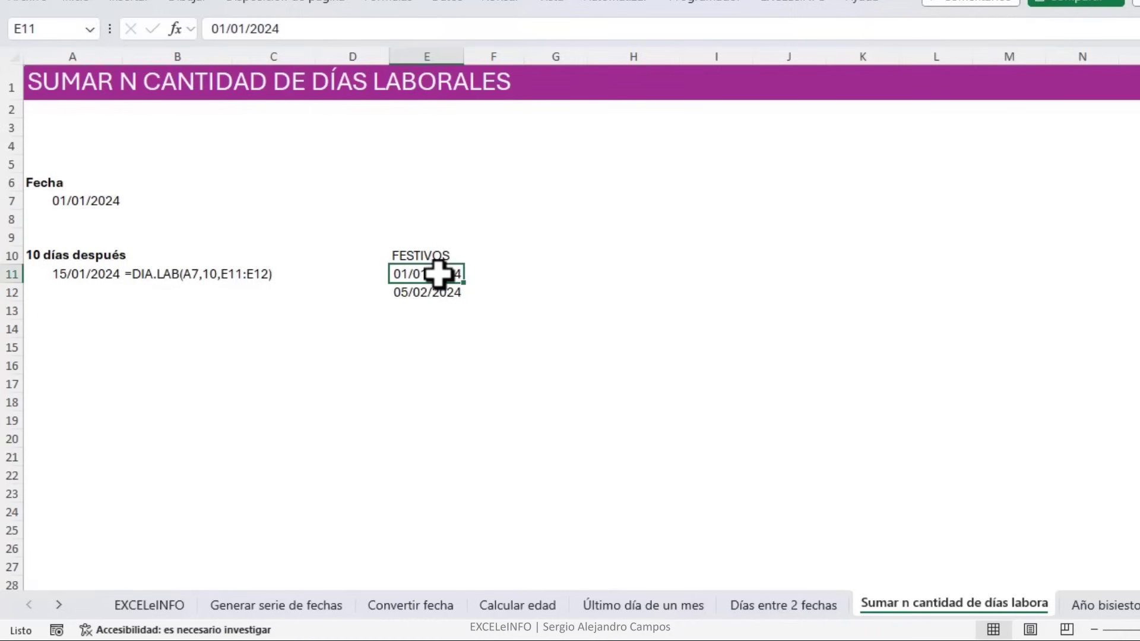
drag(438, 276, 438, 293)
click(72, 274)
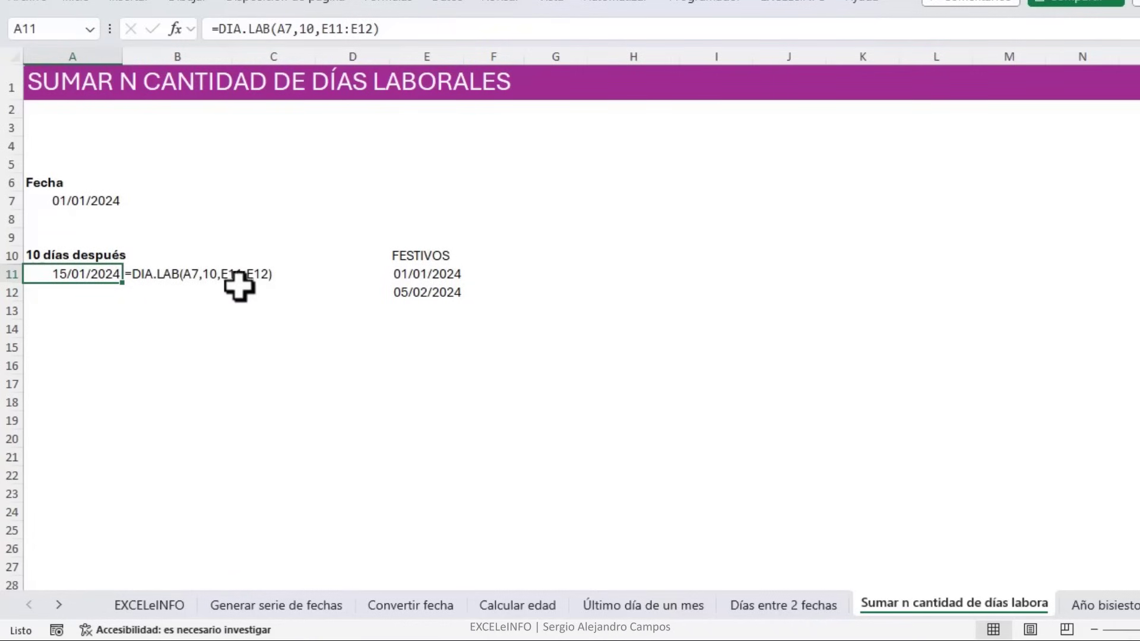
Set the Fecha in A7 to 31/12/2023.
click(84, 201)
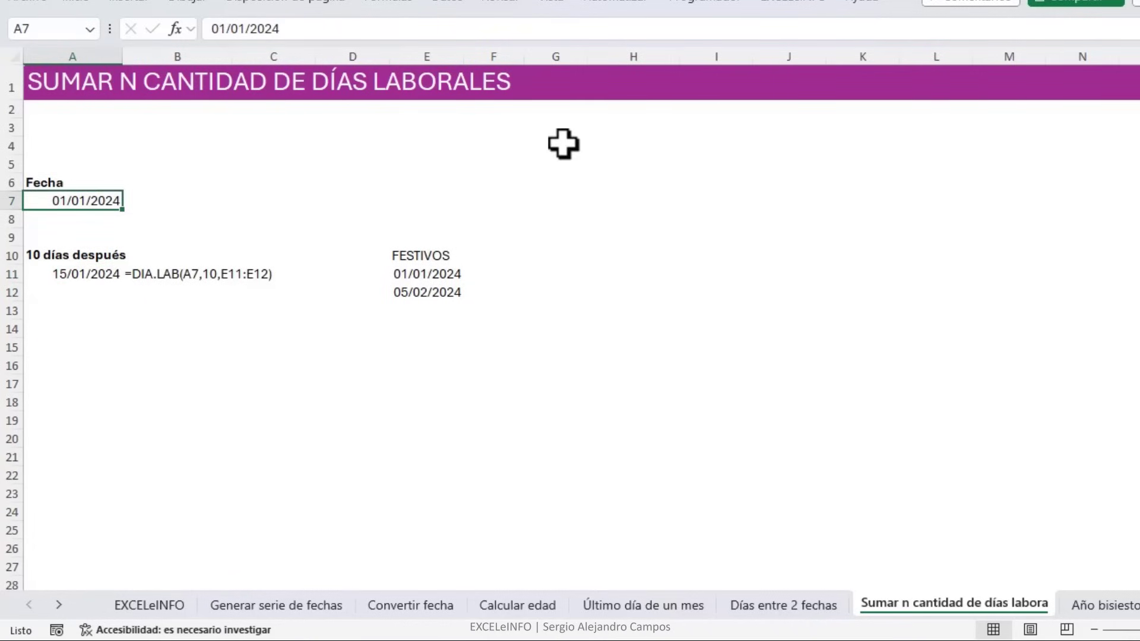
text(31-12)
key(ctrl+Return)
Examine the arguments of the DIA.LAB formula in A11 and the FESTIVOS dates in E11:E12 without changing them.
key(Down)
key(Down)
key(Down)
key(Down)
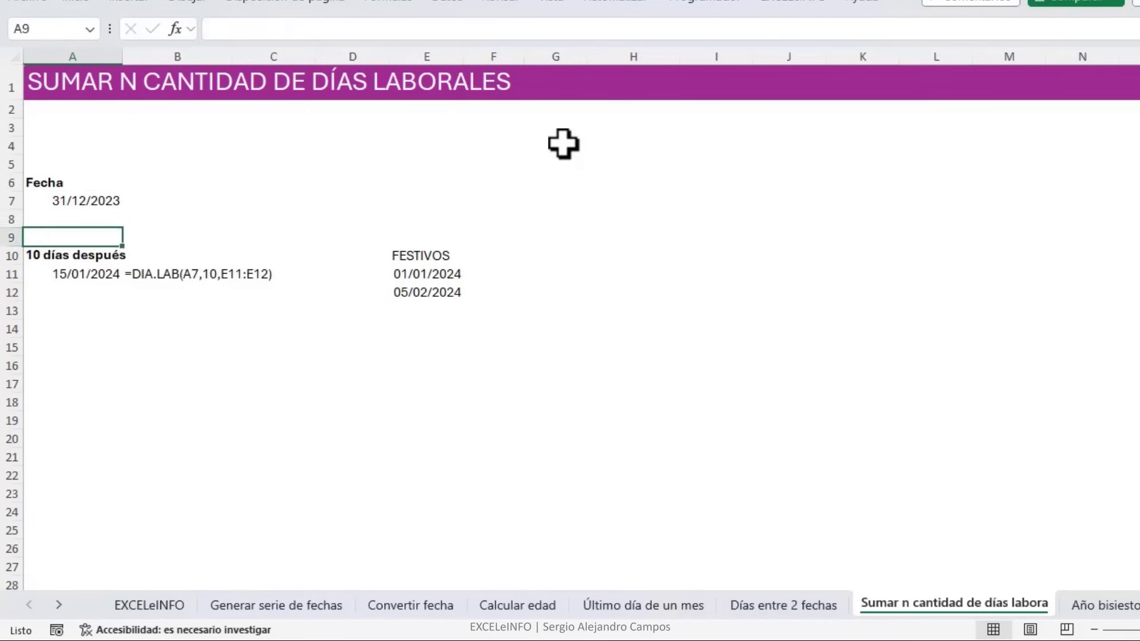
key(F2)
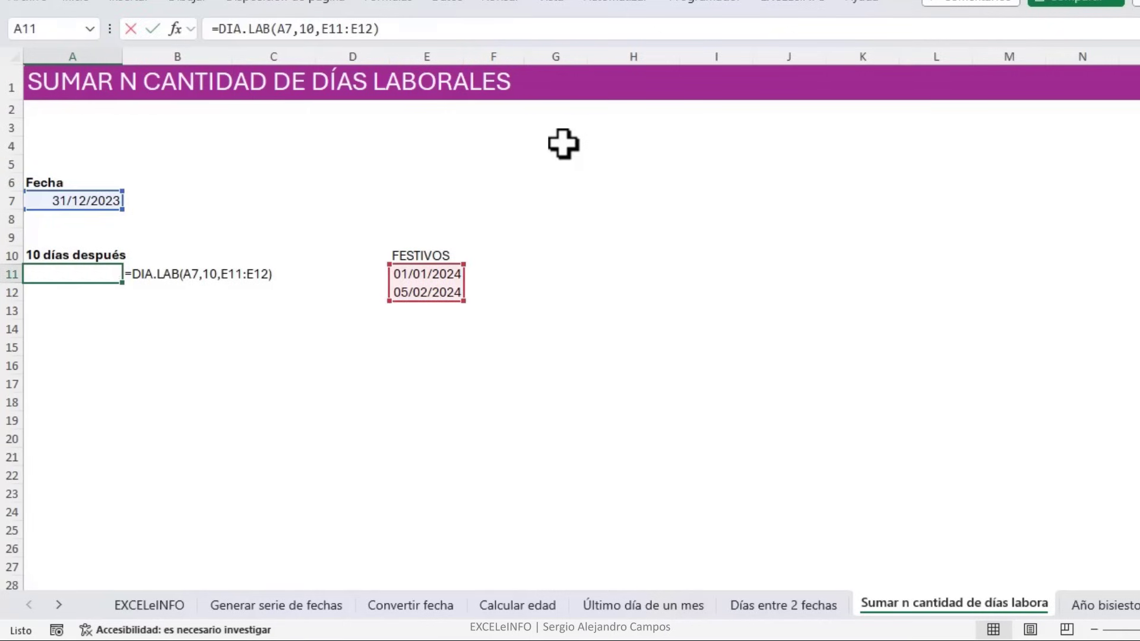
key(Left)
key(Left)
key(Left)
key(Left)
key(Left)
key(Left)
key(Left)
key(Left)
key(Left)
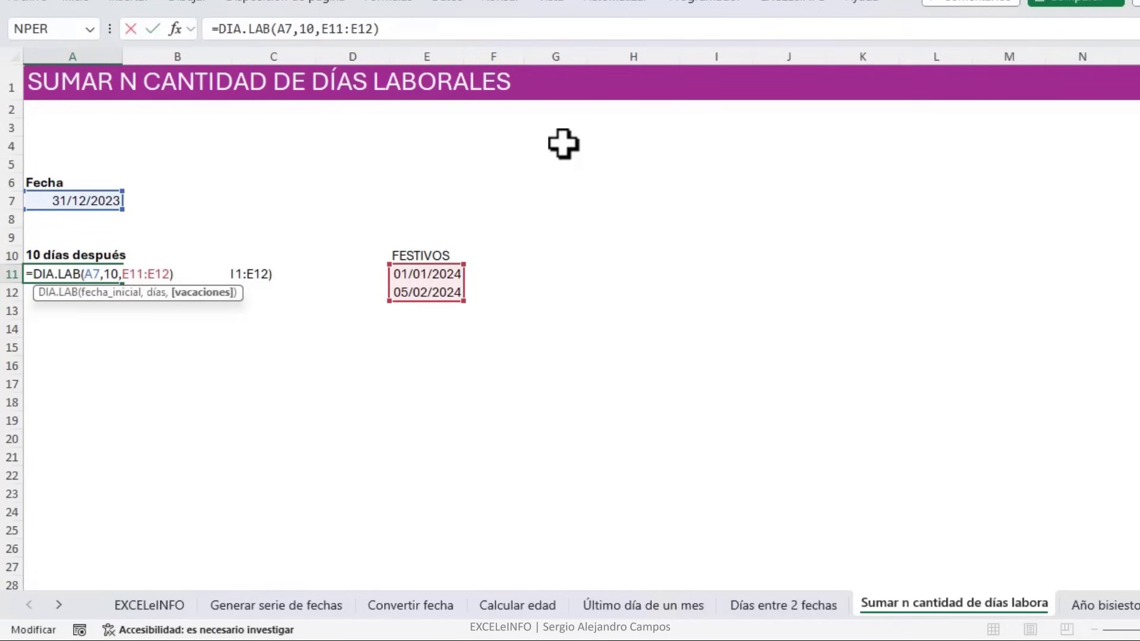
key(shift+Left)
key(shift+Left)
key(Escape)
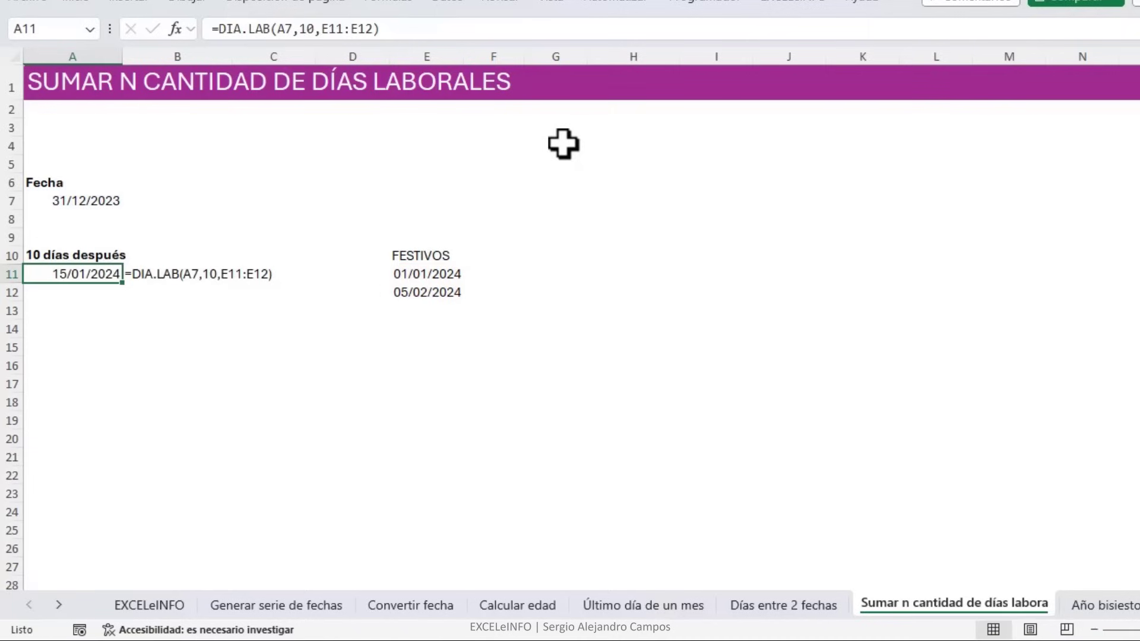
drag(439, 274, 443, 293)
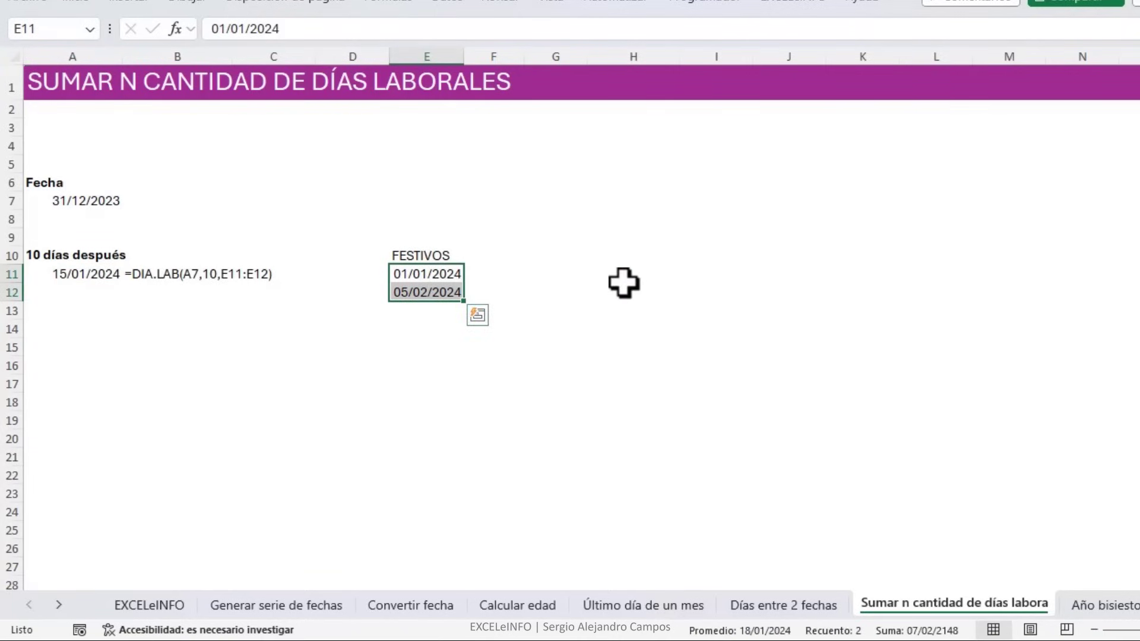
Copy and clear the FESTIVOS dates in E11:E12, and check the A11 result against the Fecha in A7.
click(47, 278)
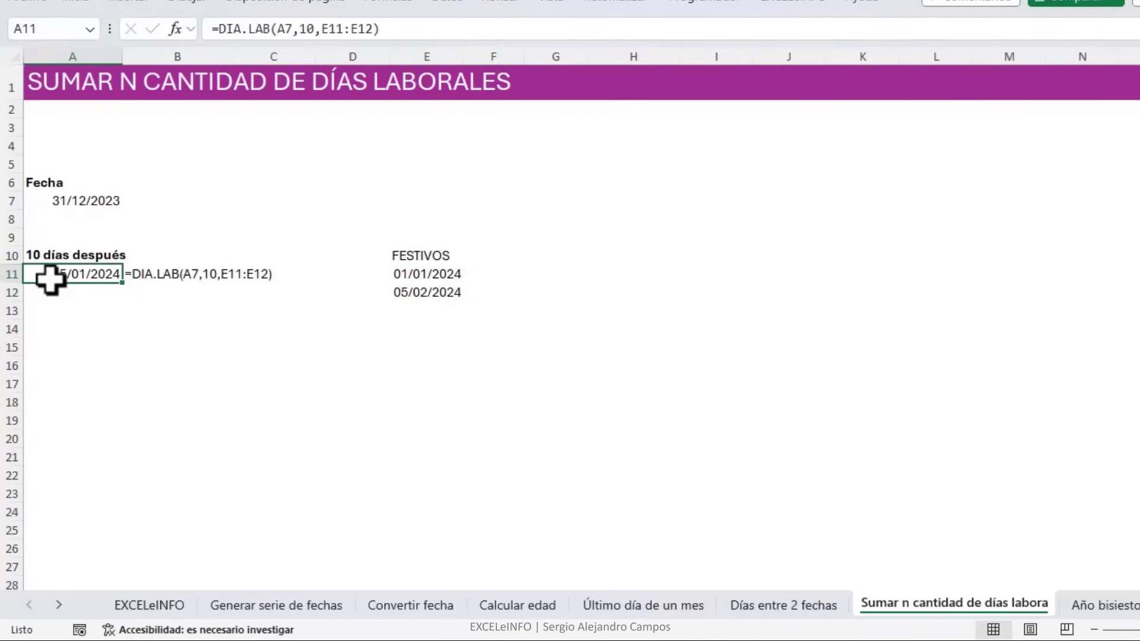
drag(431, 277, 428, 292)
key(ctrl+c)
key(Delete)
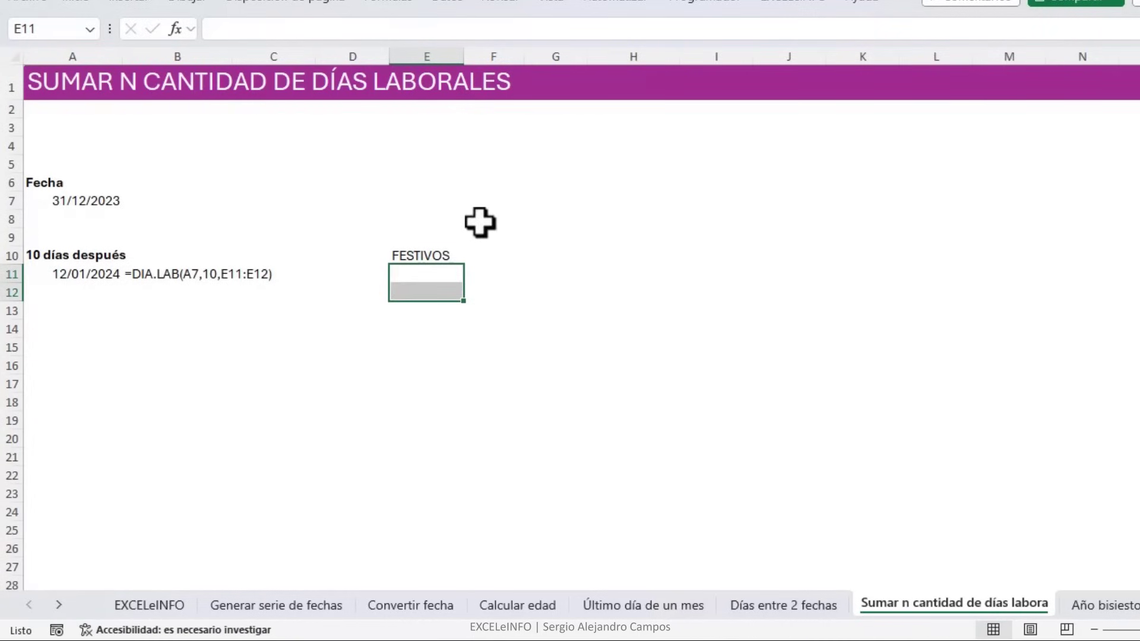
click(101, 281)
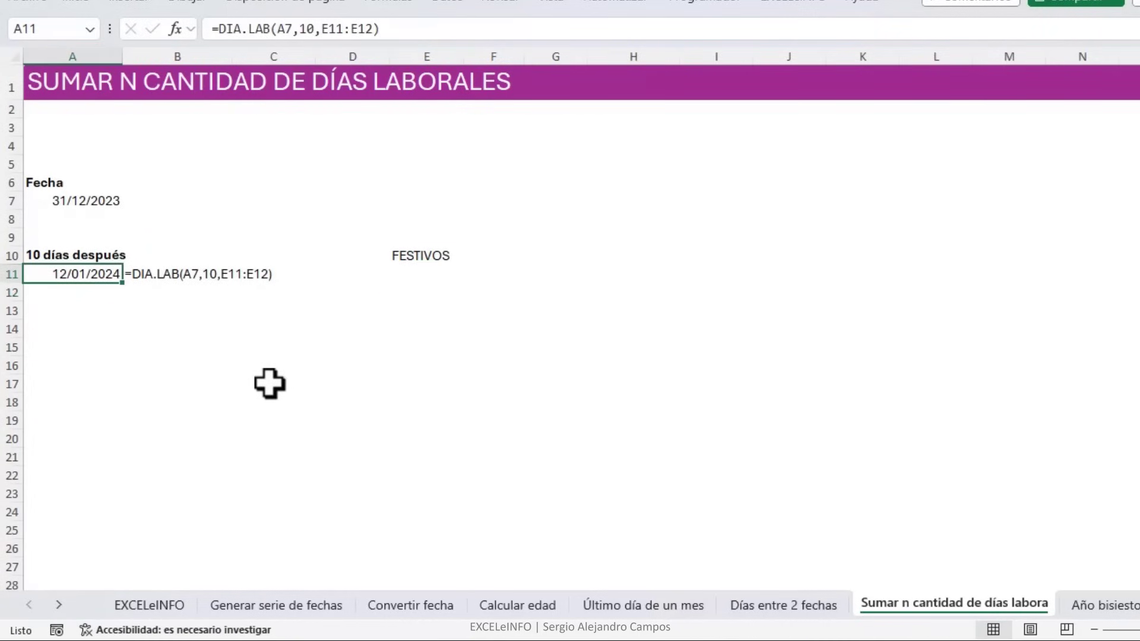
click(104, 200)
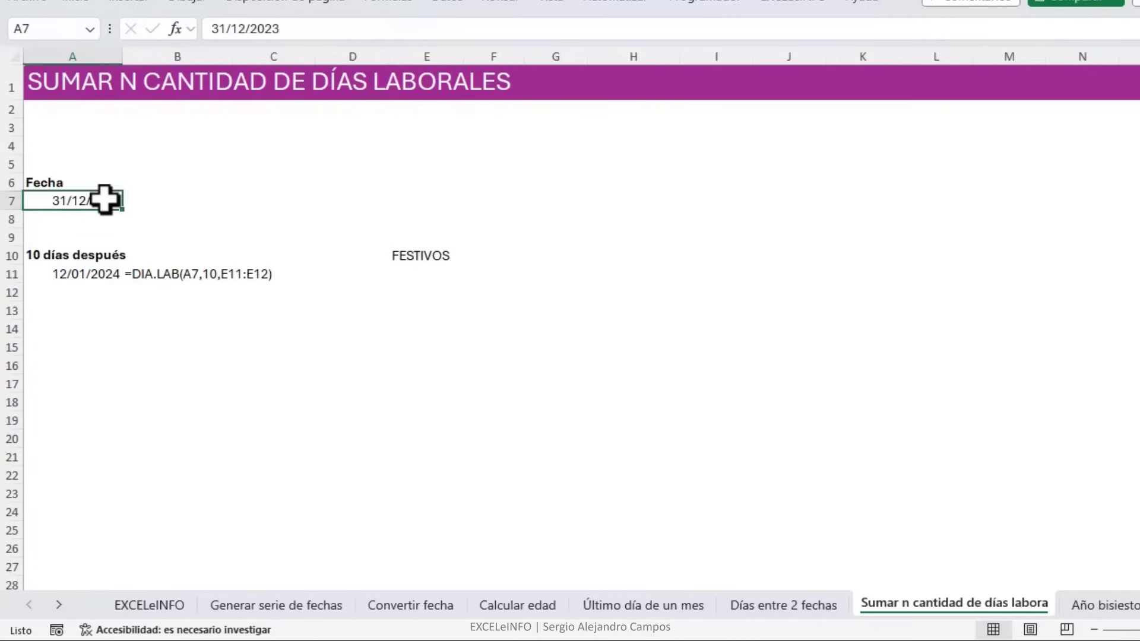
Paste the copied holiday dates back into the FESTIVOS list starting at E11.
click(433, 272)
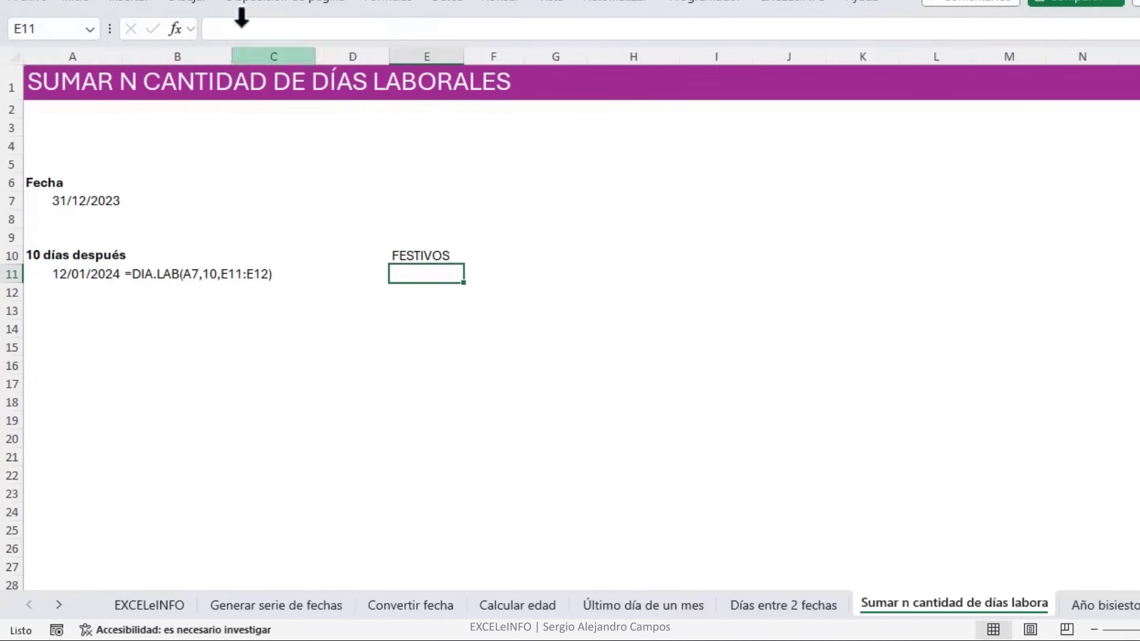
key(ctrl+v)
click(503, 272)
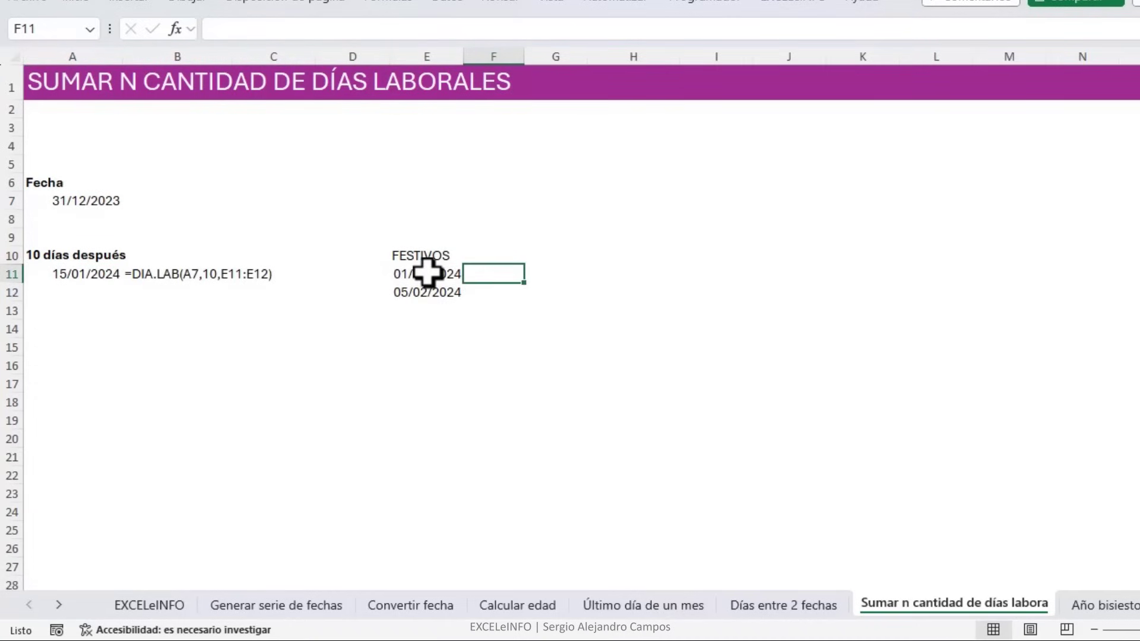
Compare the DIA.LAB result in A11 with the Fecha in A7 and the restored FESTIVOS dates.
click(428, 273)
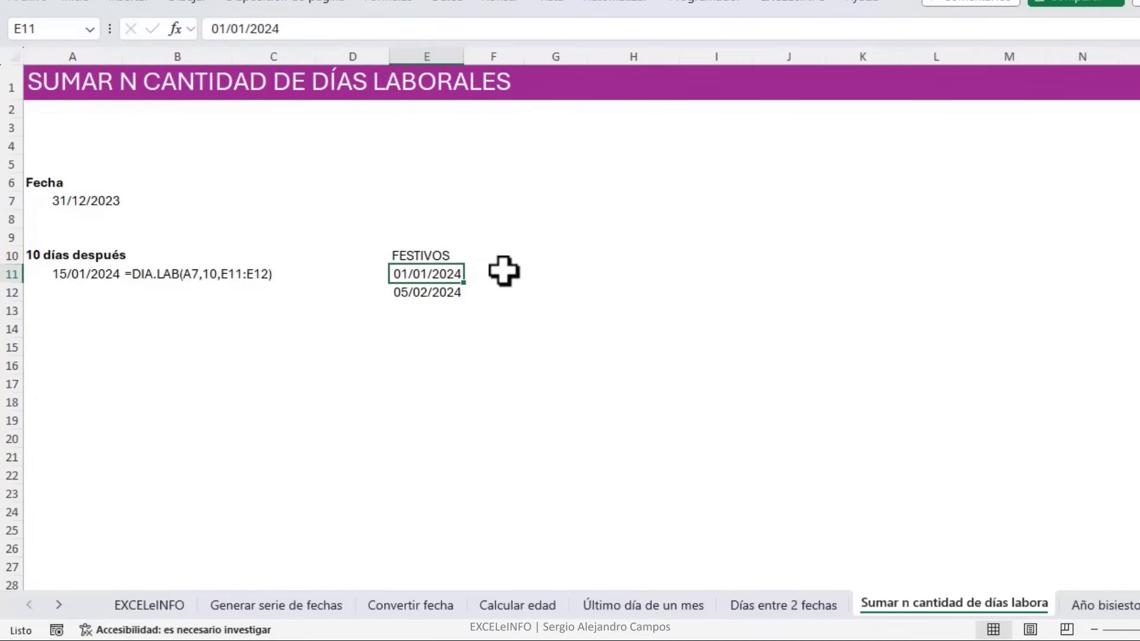
click(63, 201)
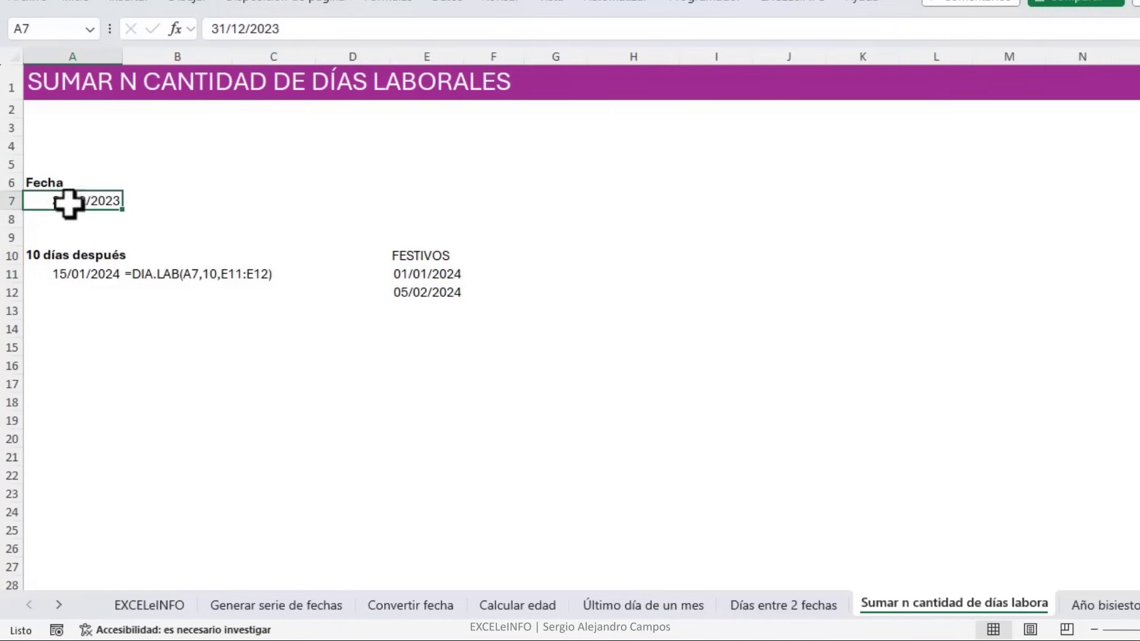
click(94, 273)
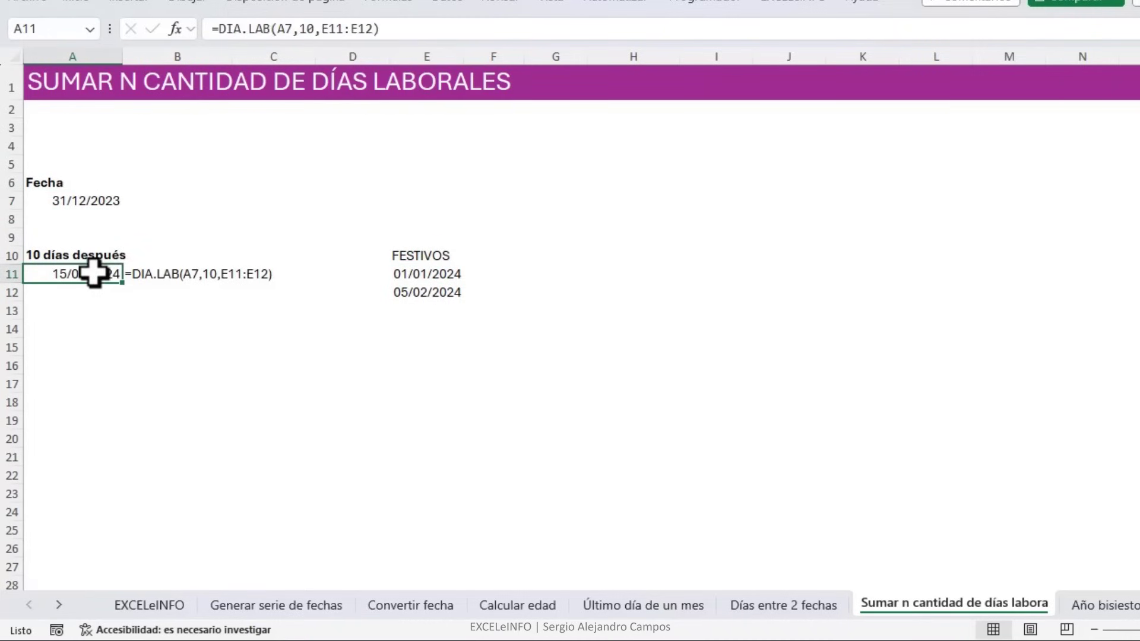
click(429, 274)
click(78, 272)
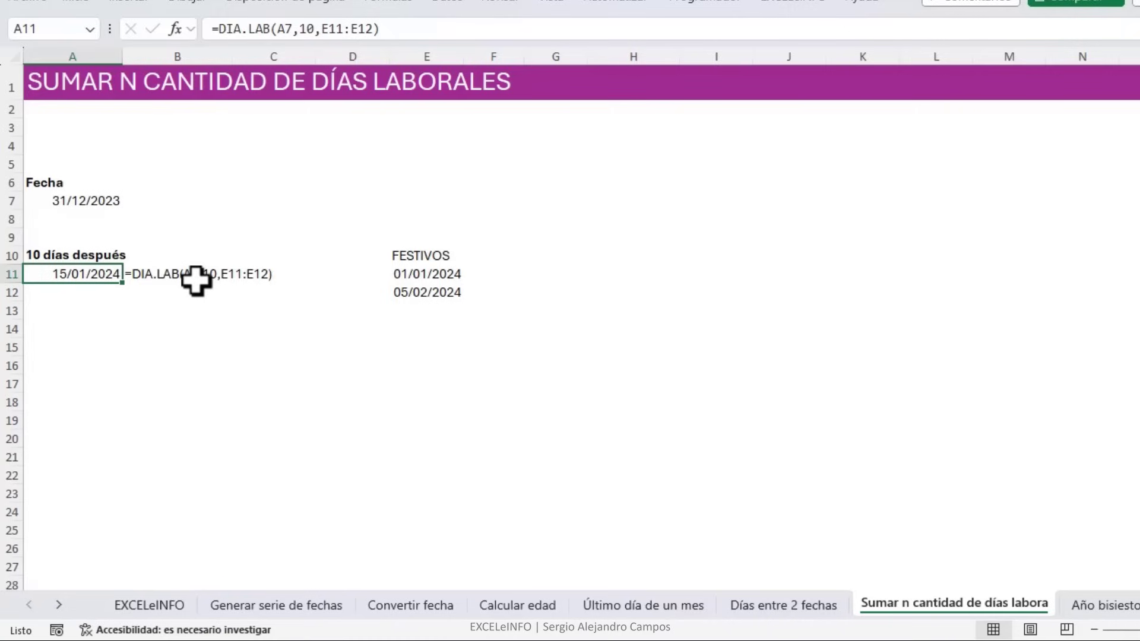
drag(429, 278, 428, 289)
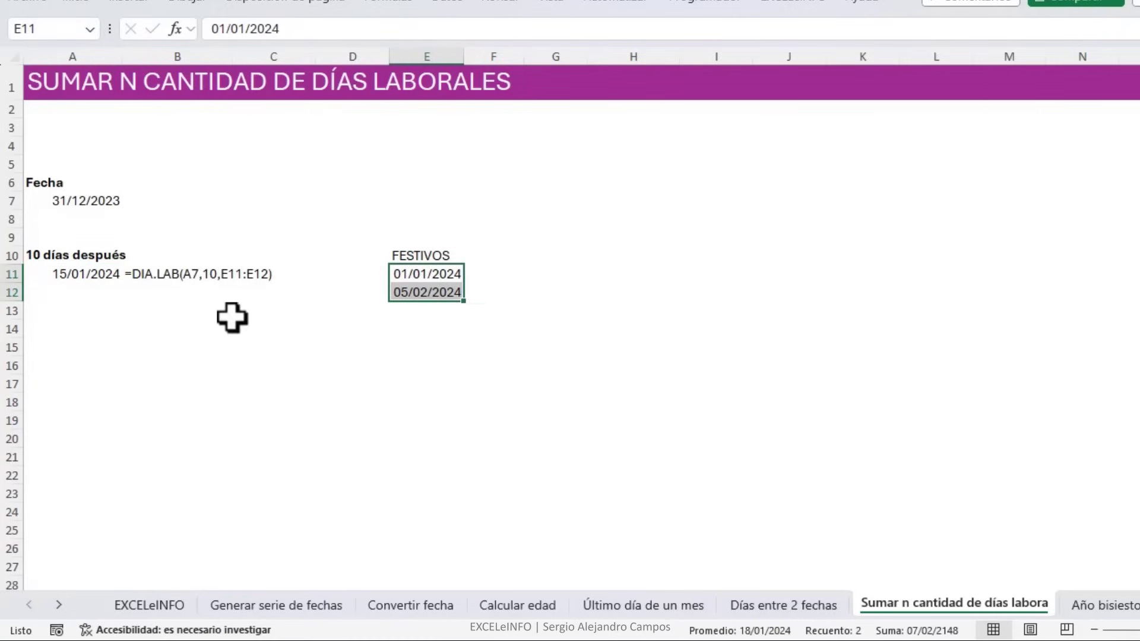
On the Año bisiesto sheet, enter 365 in C7 and 366 in C8.
click(987, 607)
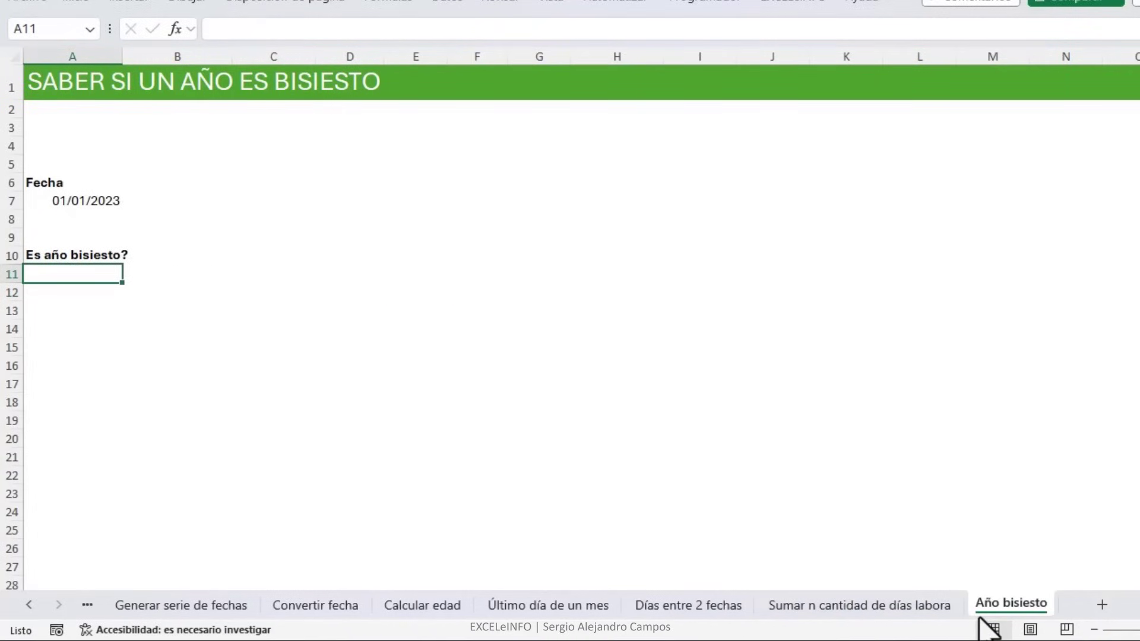
key(Up)
key(Up)
key(Up)
key(Up)
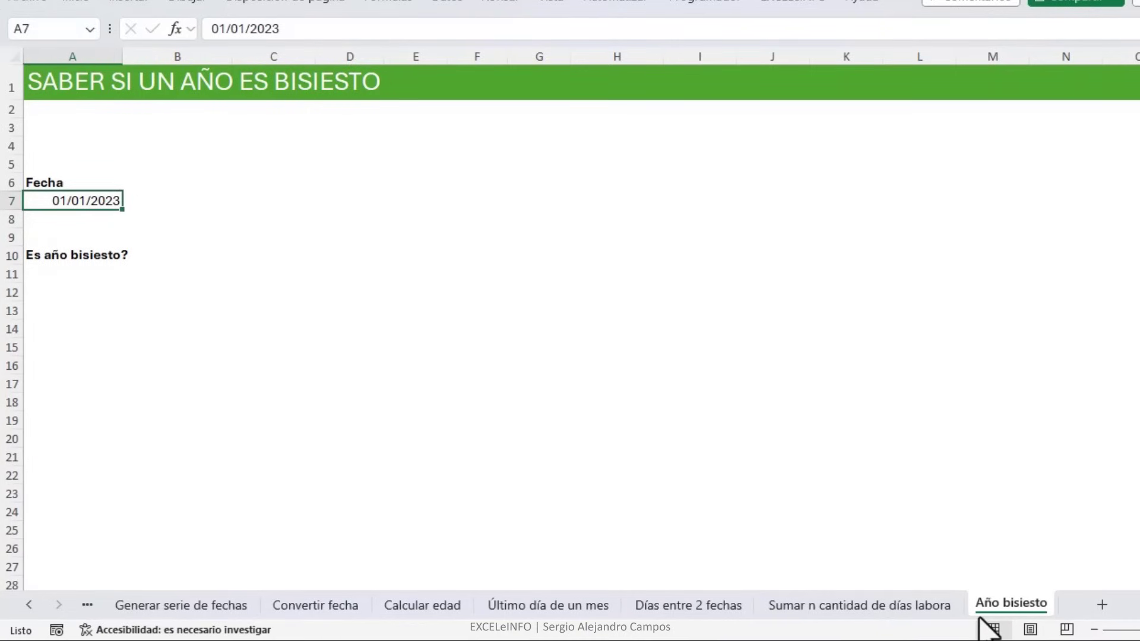
key(Right)
key(Right)
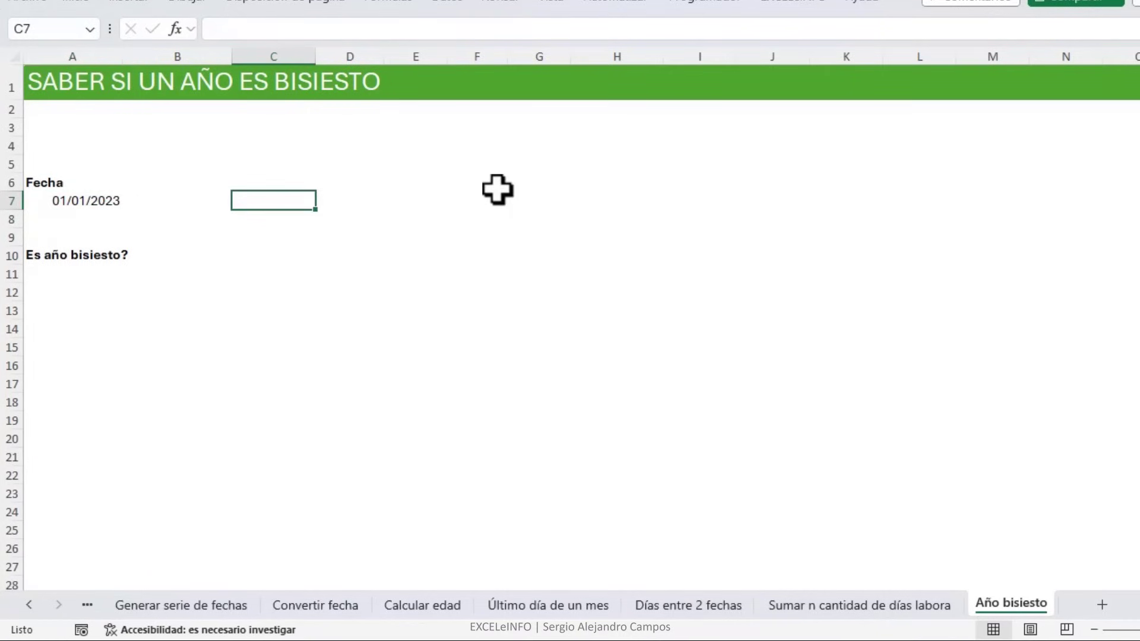
text(365)
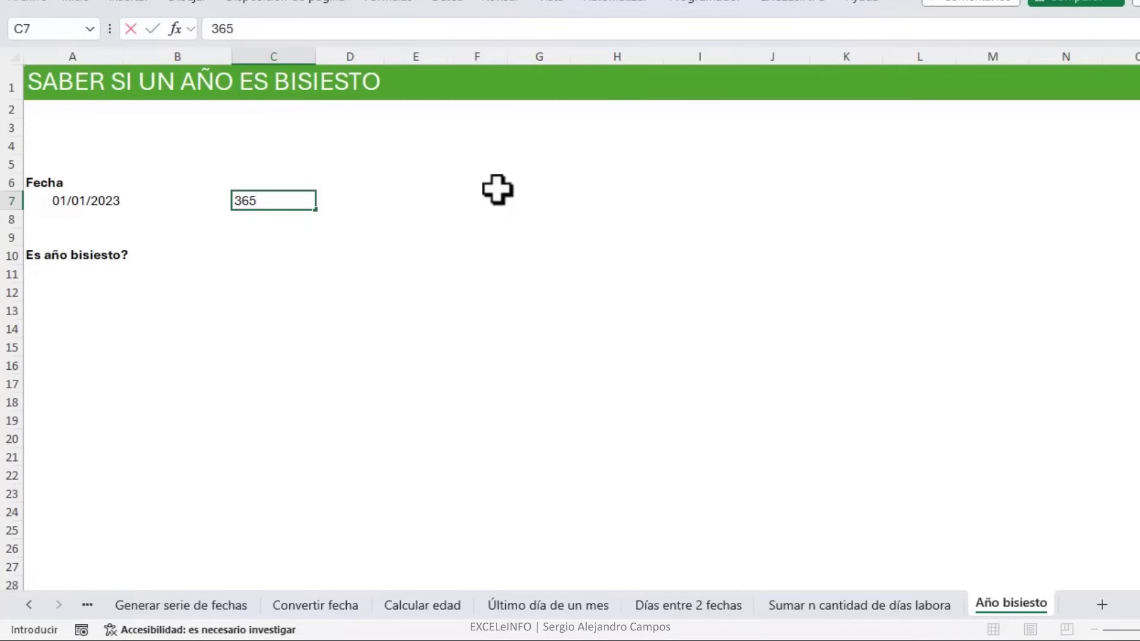
key(Return)
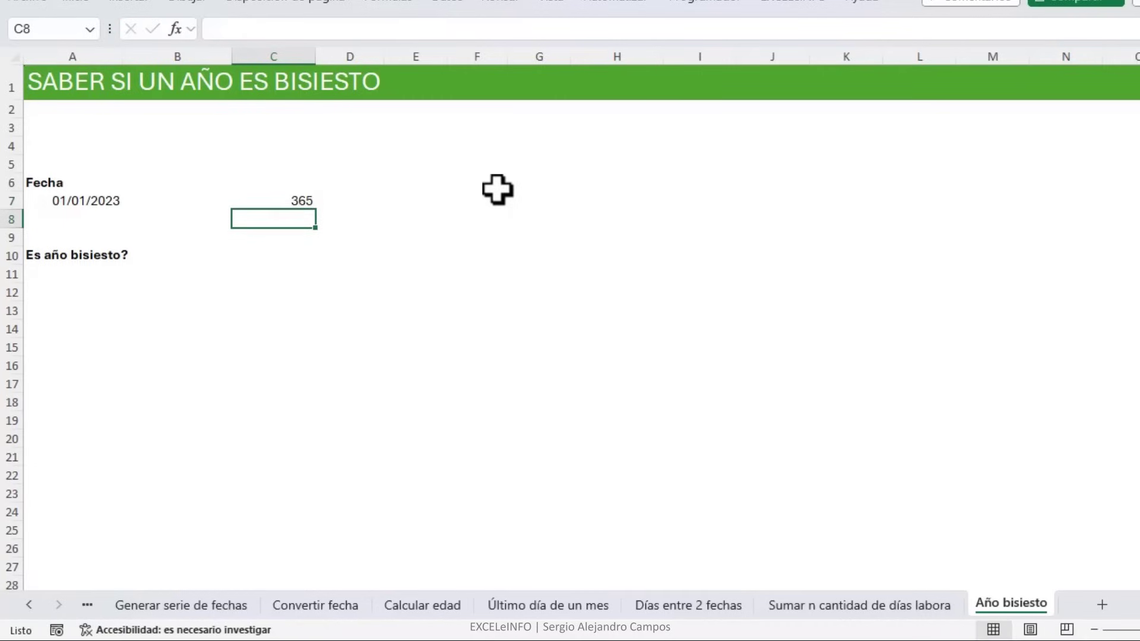
text(366)
Try 29-2-2023 as the Fecha in A7.
key(Up)
key(Left)
key(Left)
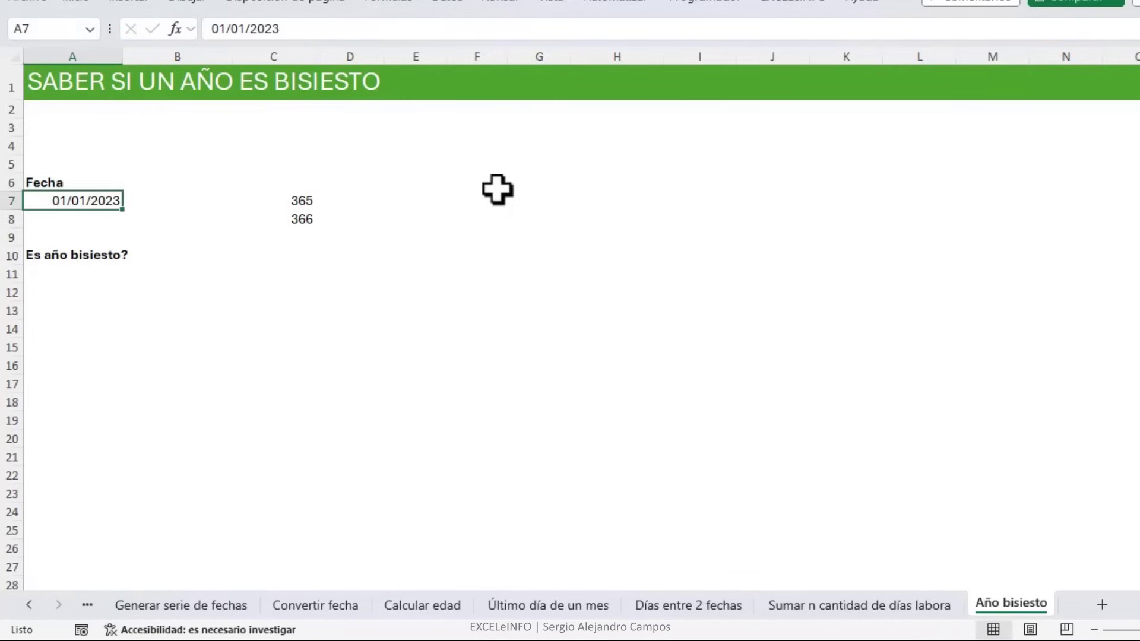
text(29)
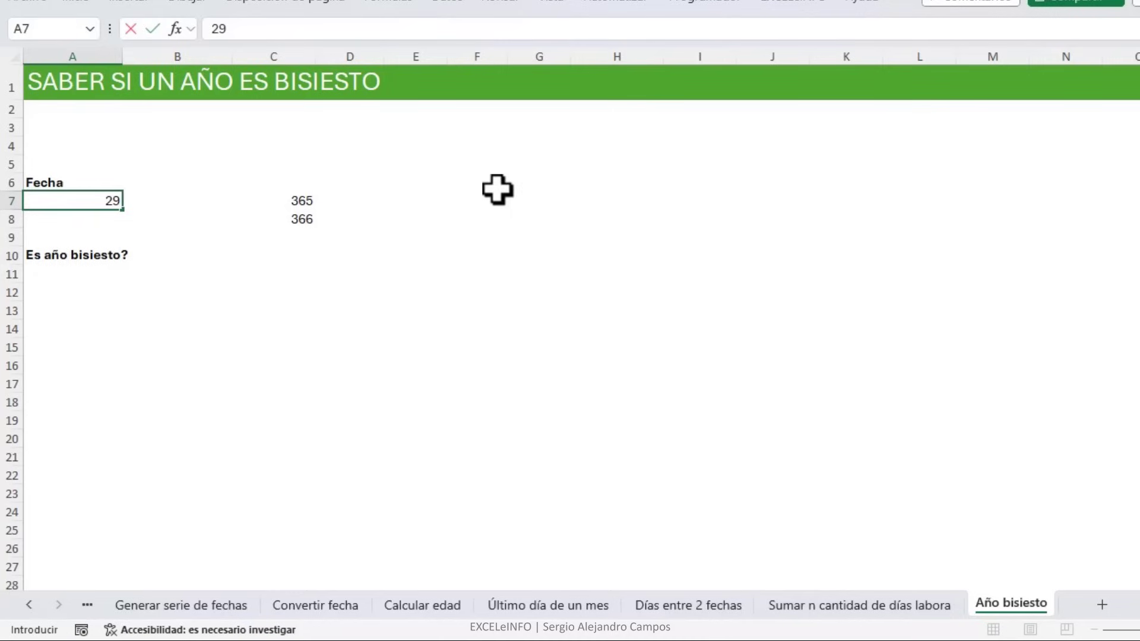
text(-2-2023)
key(Return)
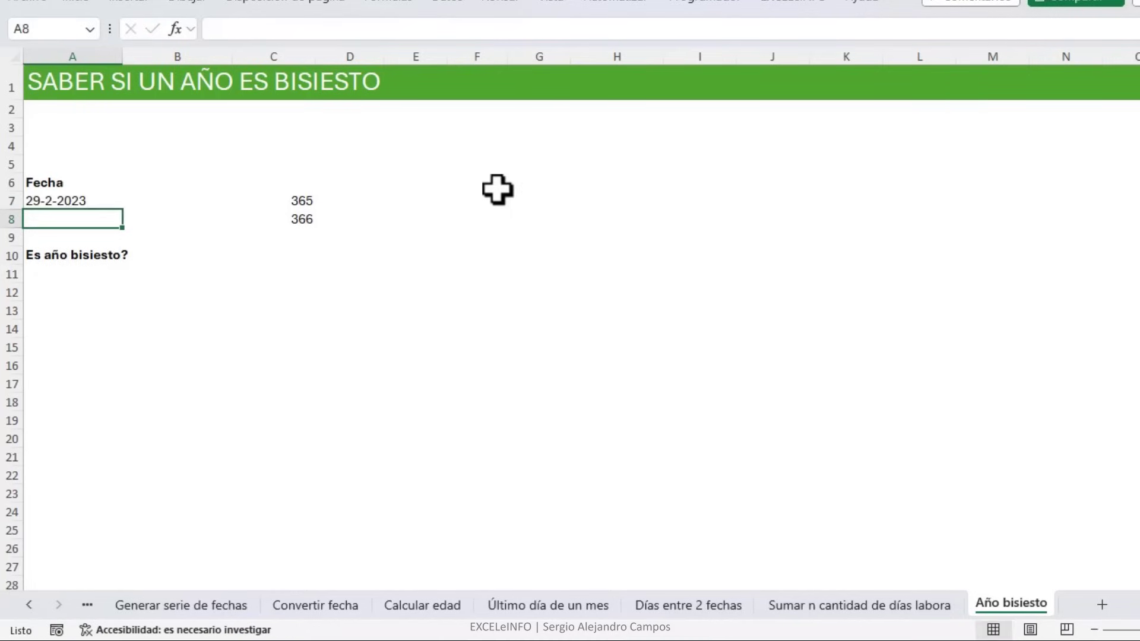
Test the Fecha in A7 with 28-2-2023 and with 29-2-2024.
key(Up)
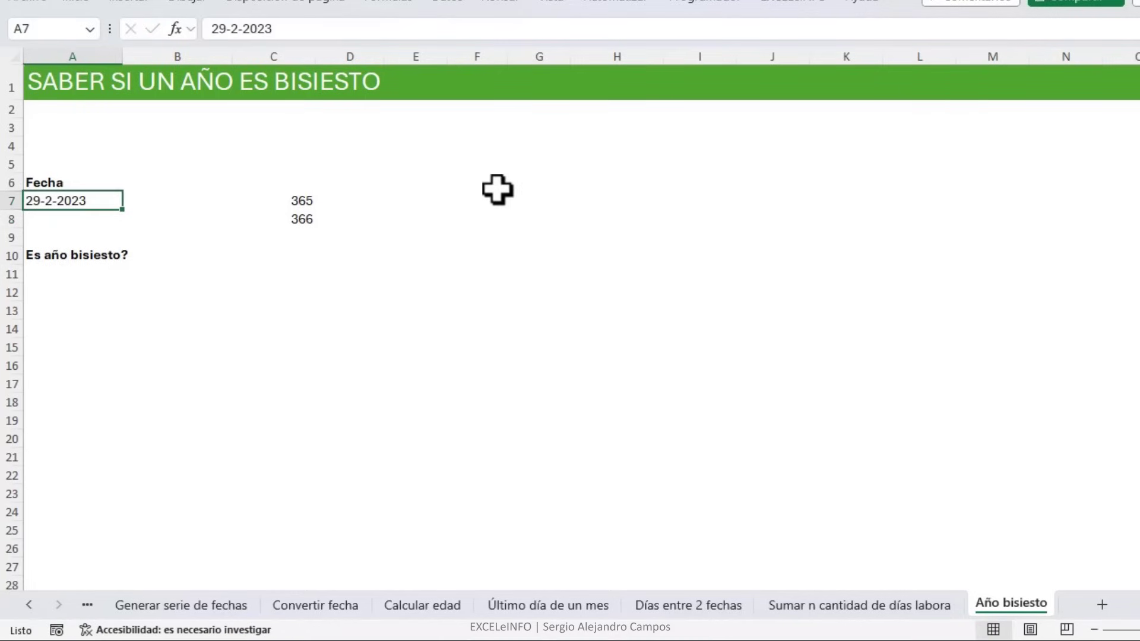
text(28-2-2023)
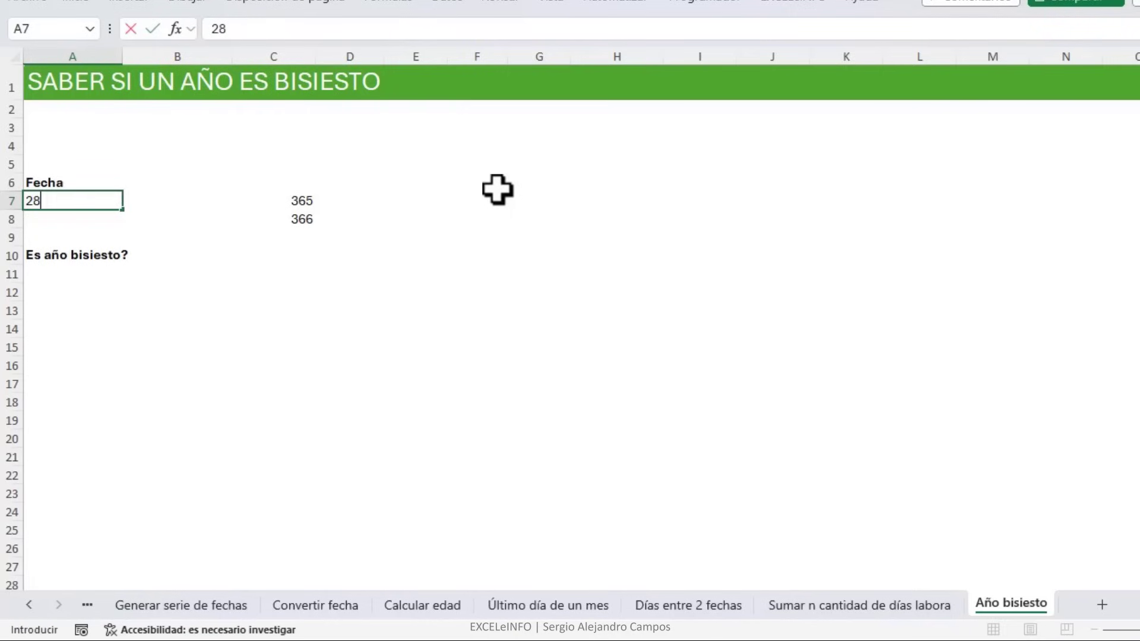
key(Return)
key(Up)
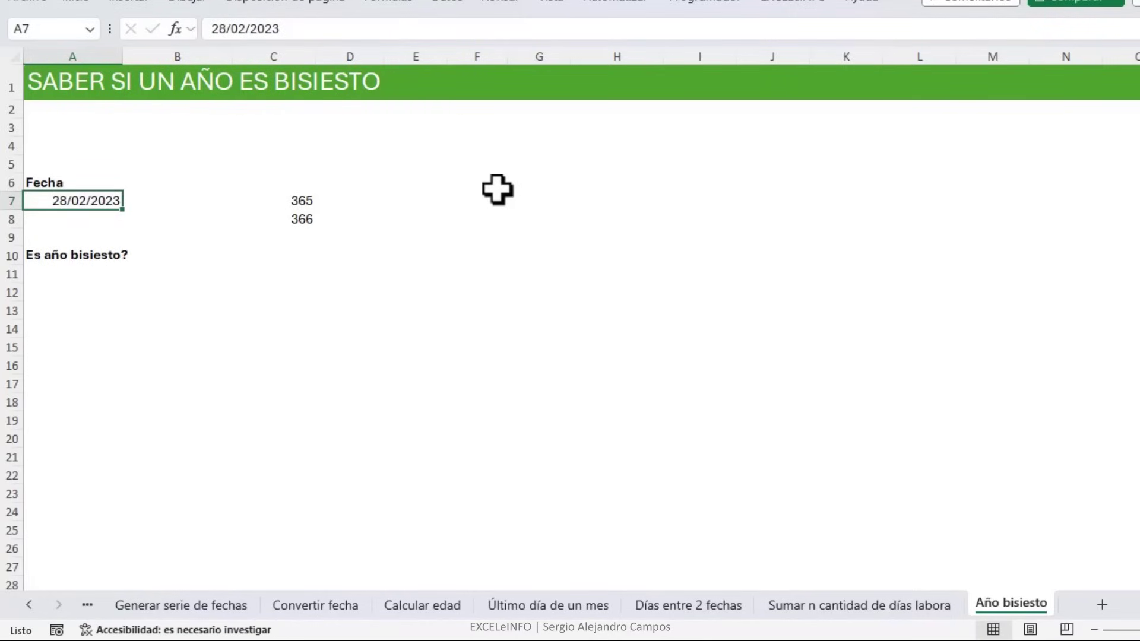
text(29)
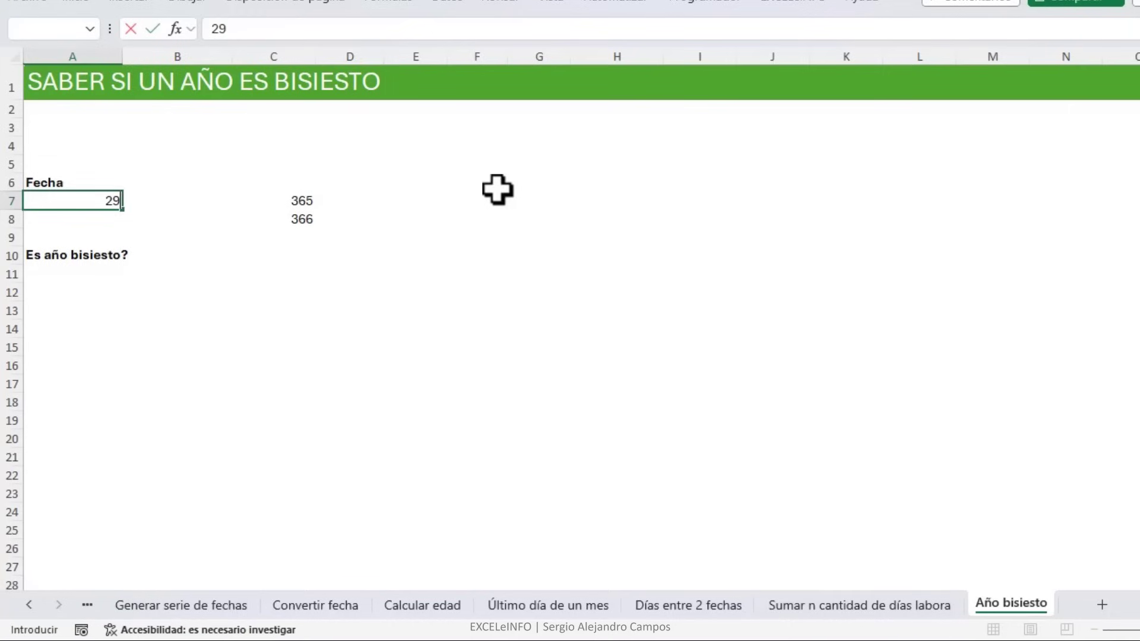
text(-2-2024)
key(Return)
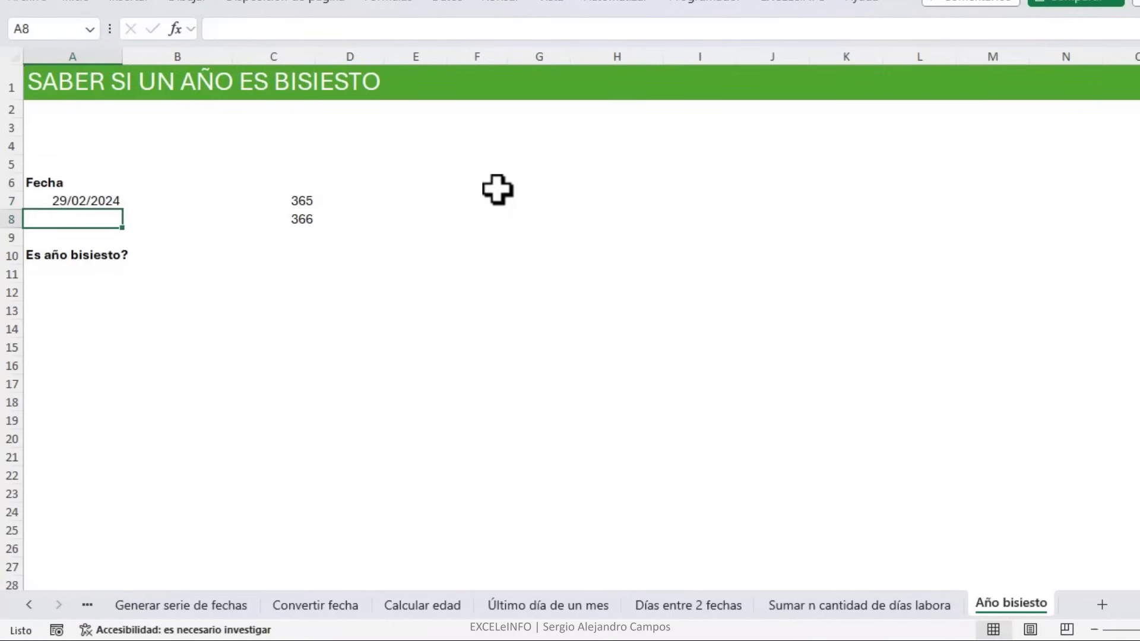
Set the Fecha in A7 back to 1-1-2023.
key(Up)
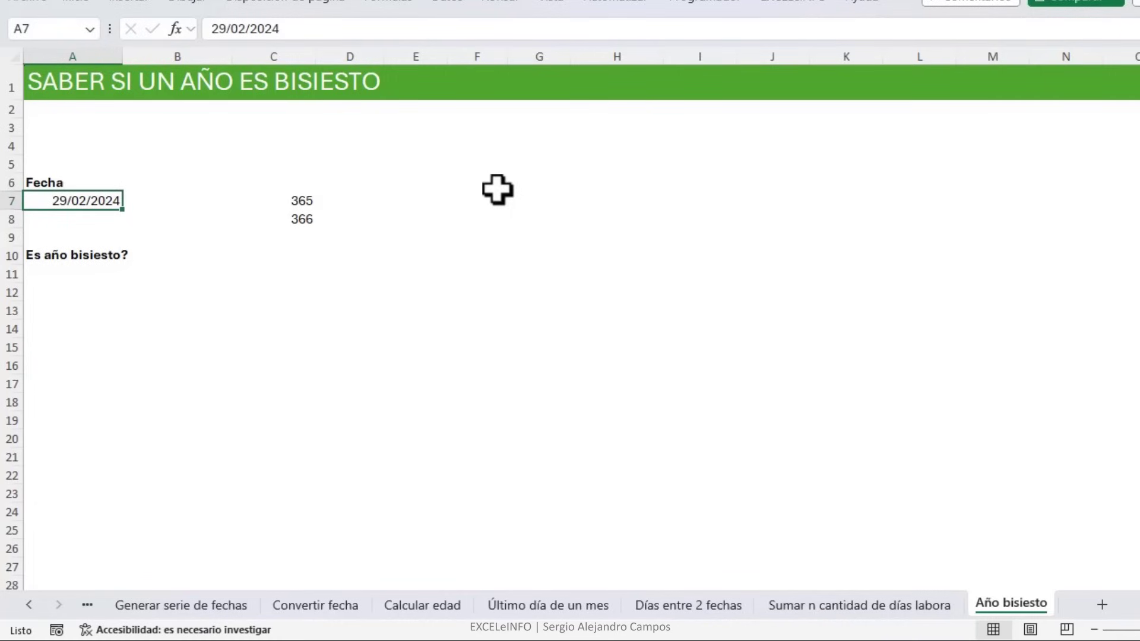
text(1-1-2023)
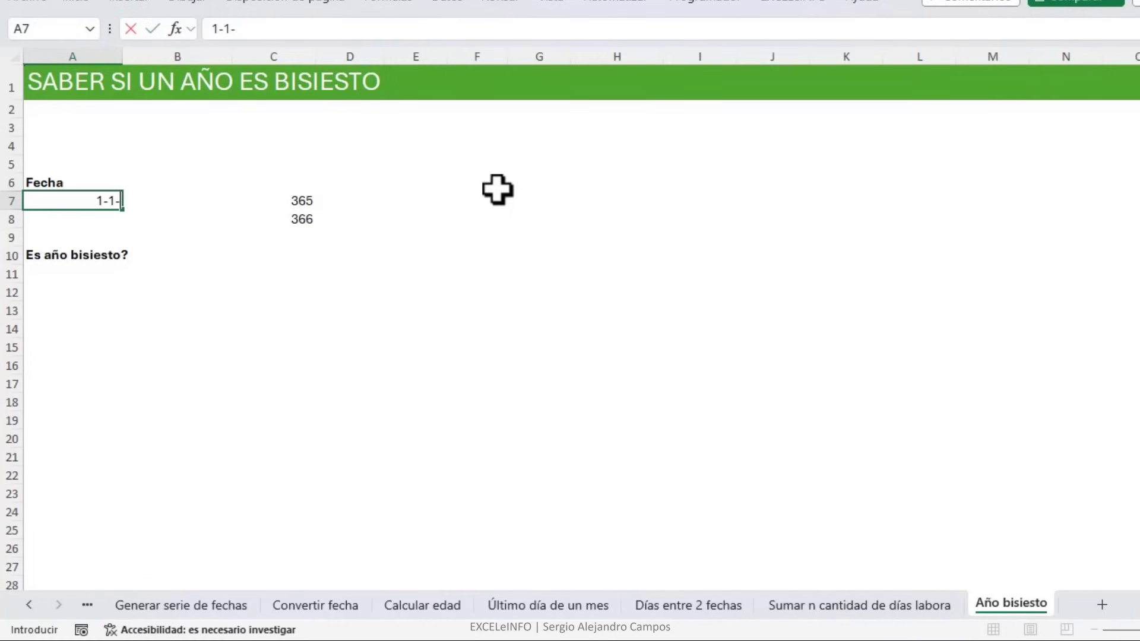
key(Return)
Start the leap-year formula in A11 with the nested functions =SI(O(RESIDUO(.
key(Down)
key(Down)
key(Down)
text(=)
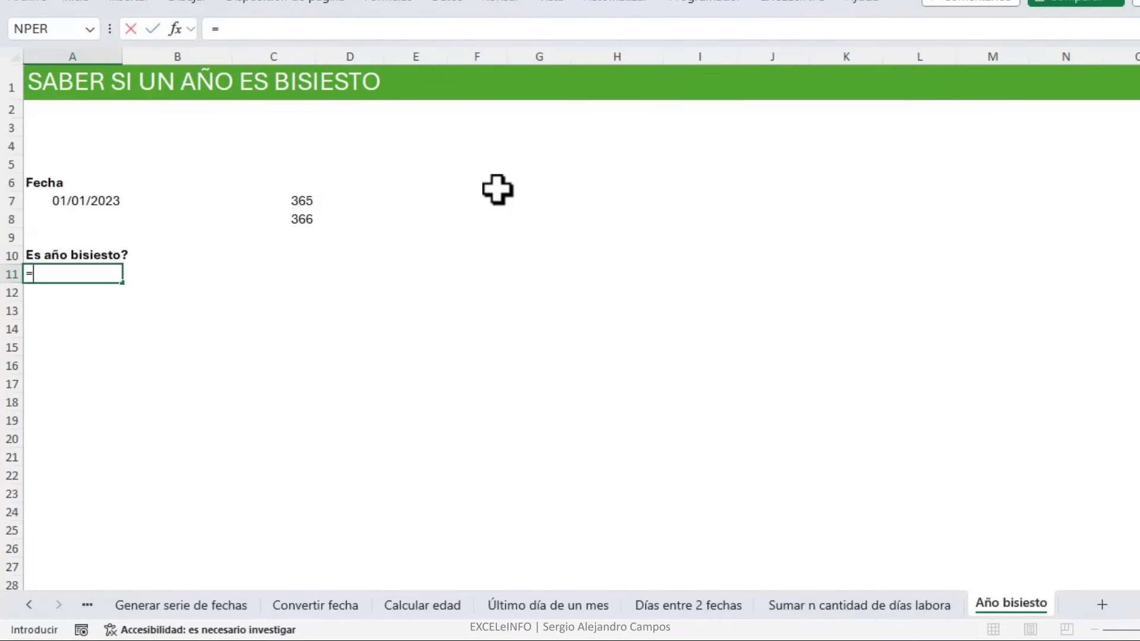
text(SI(O)
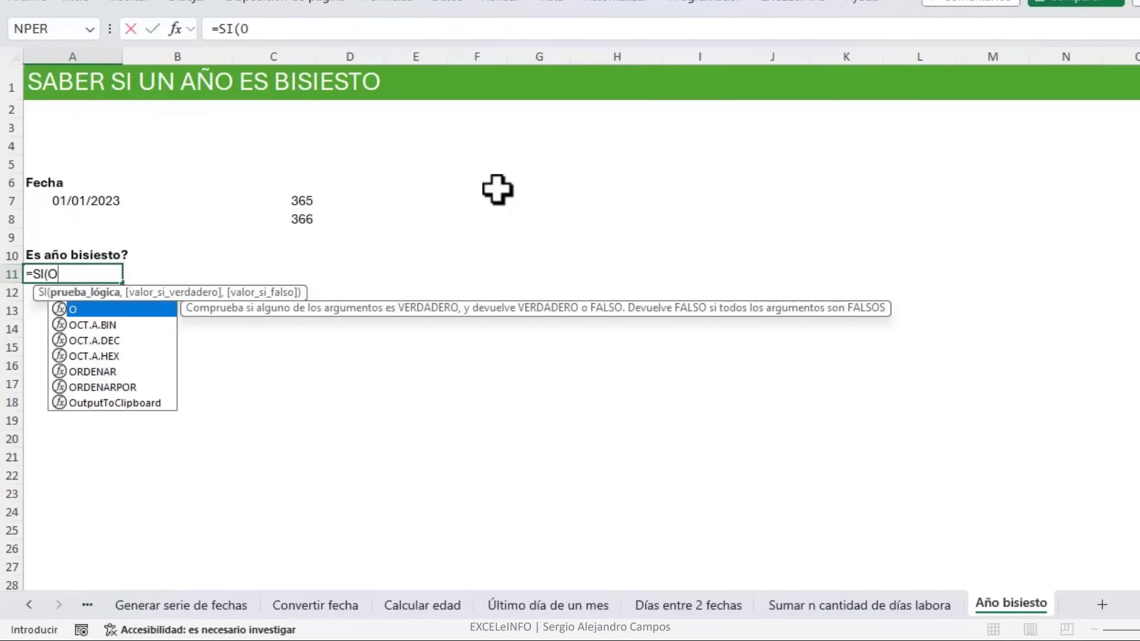
text(()
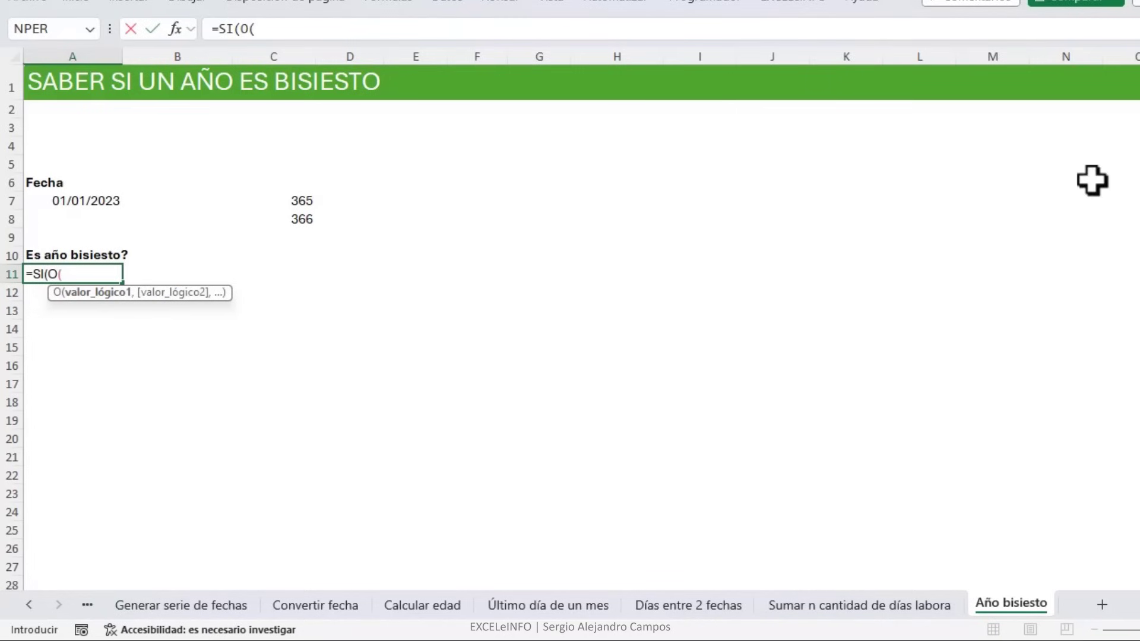
text(RES)
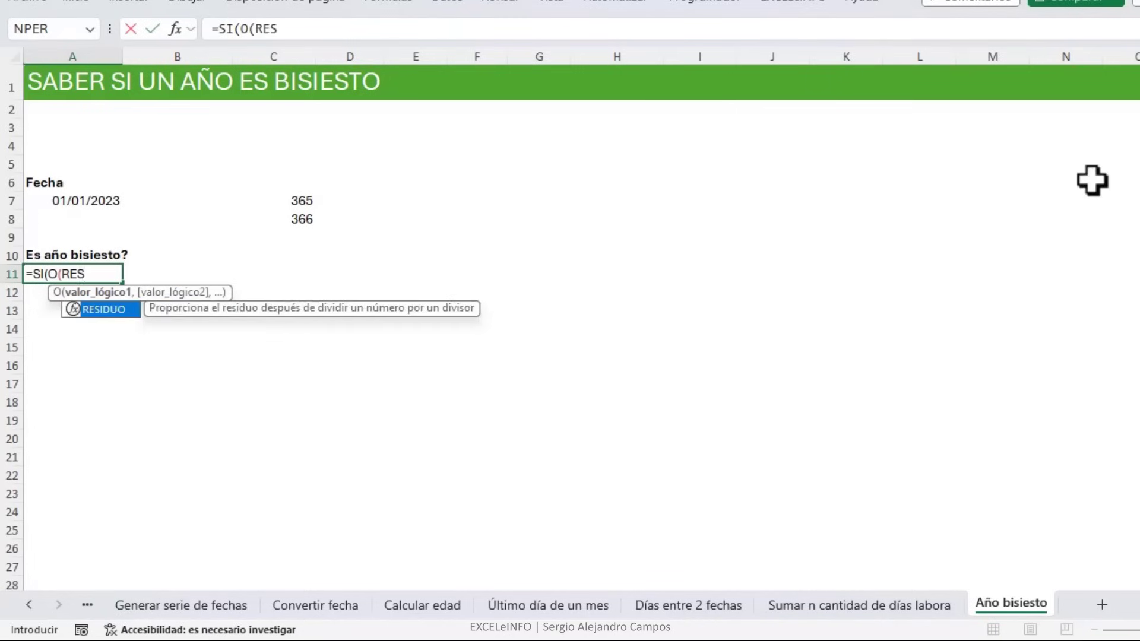
key(Tab)
Extend the A11 formula with the first condition, making it =SI(O(RESIDUO(A7/400)=0.
key(Up)
key(Up)
key(Up)
key(Up)
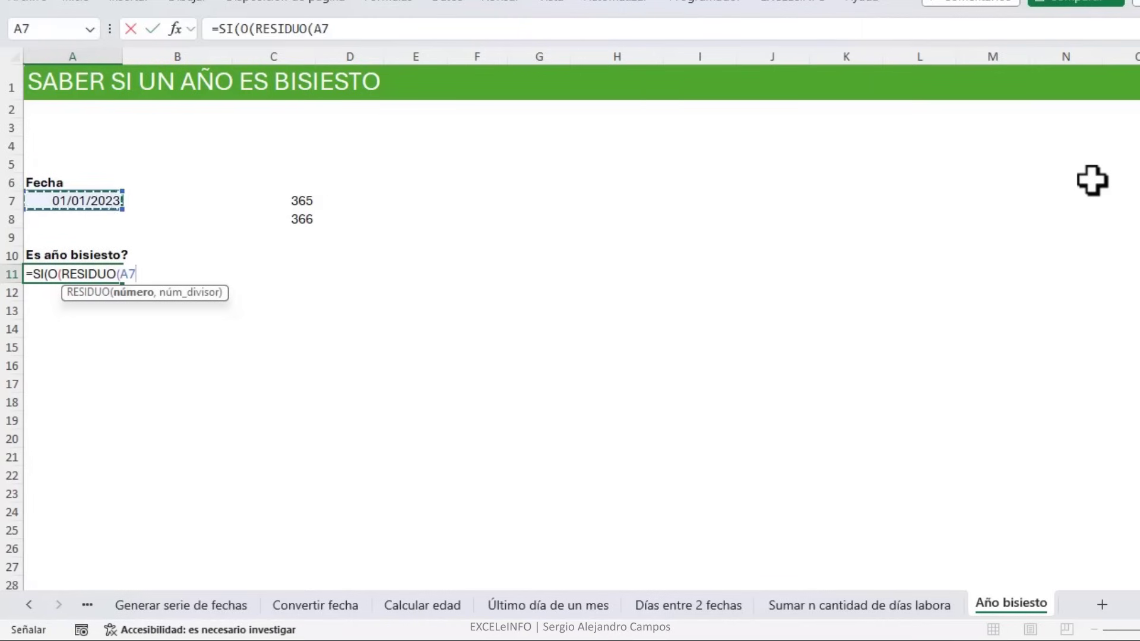
text(/400)
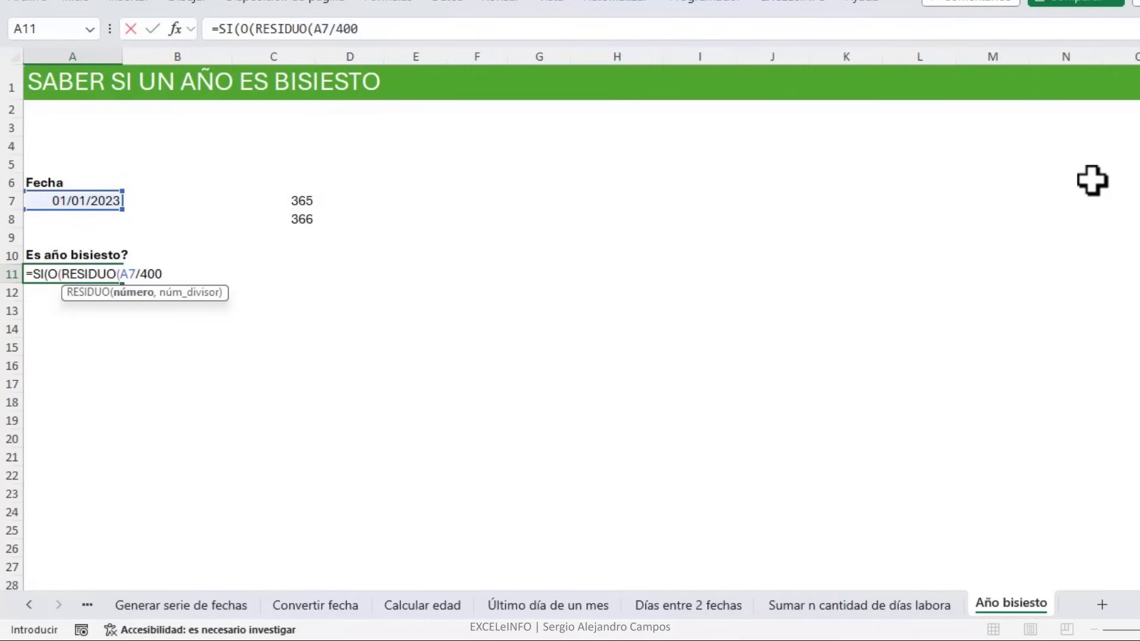
text()=0)
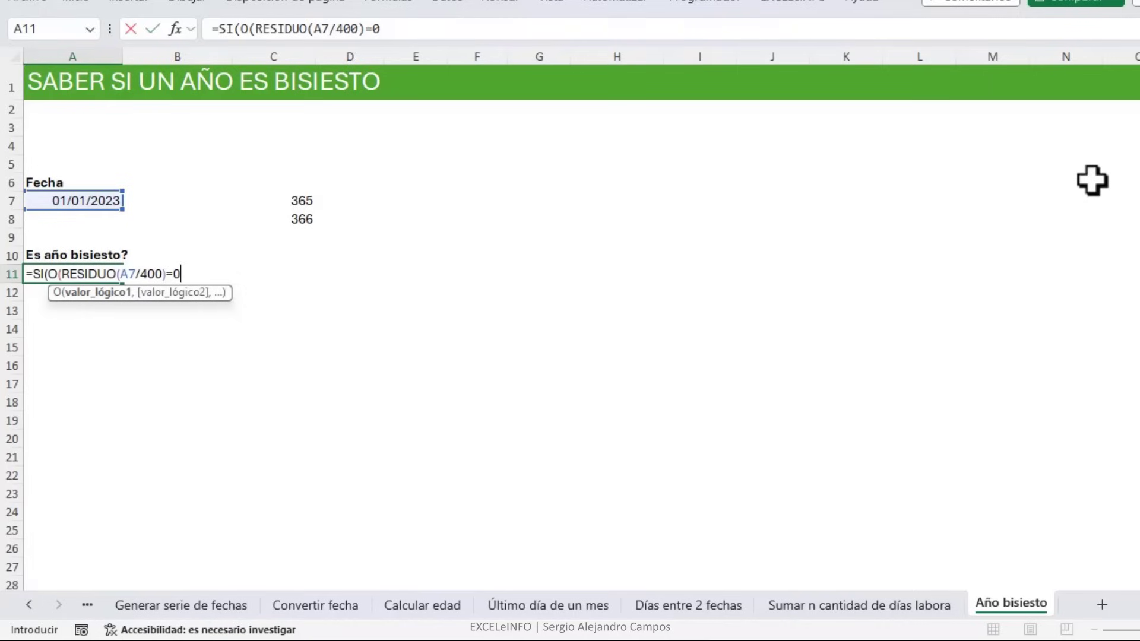
Open the Windows Calculator and divide 10 by 5 to illustrate a division's remainder.
key(super+r)
key(Return)
text(10/)
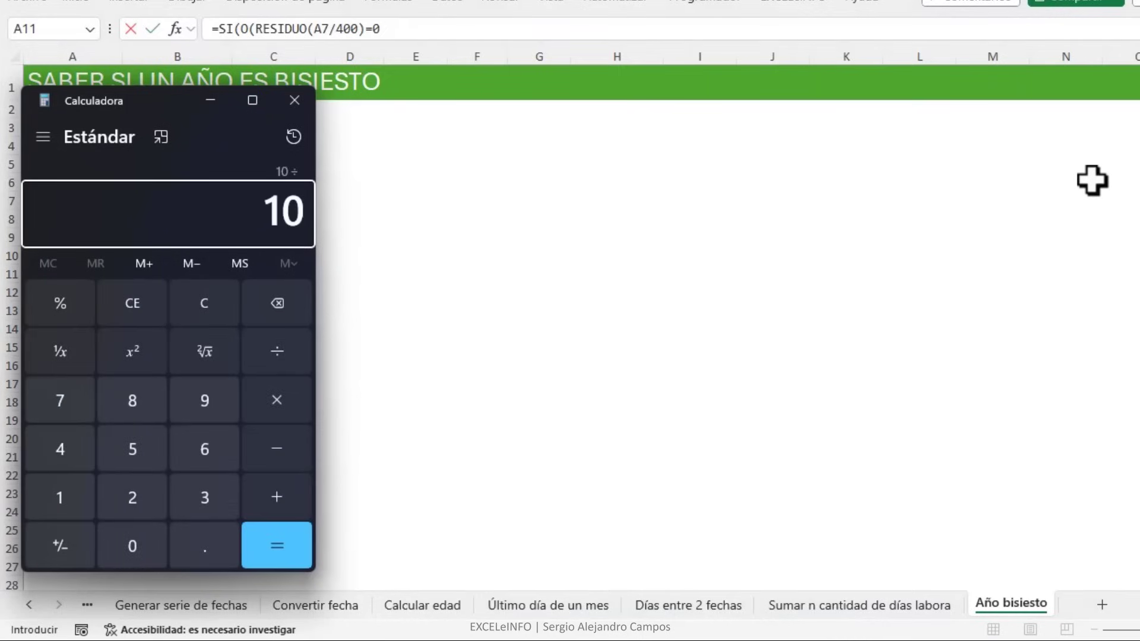
text(5)
key(Return)
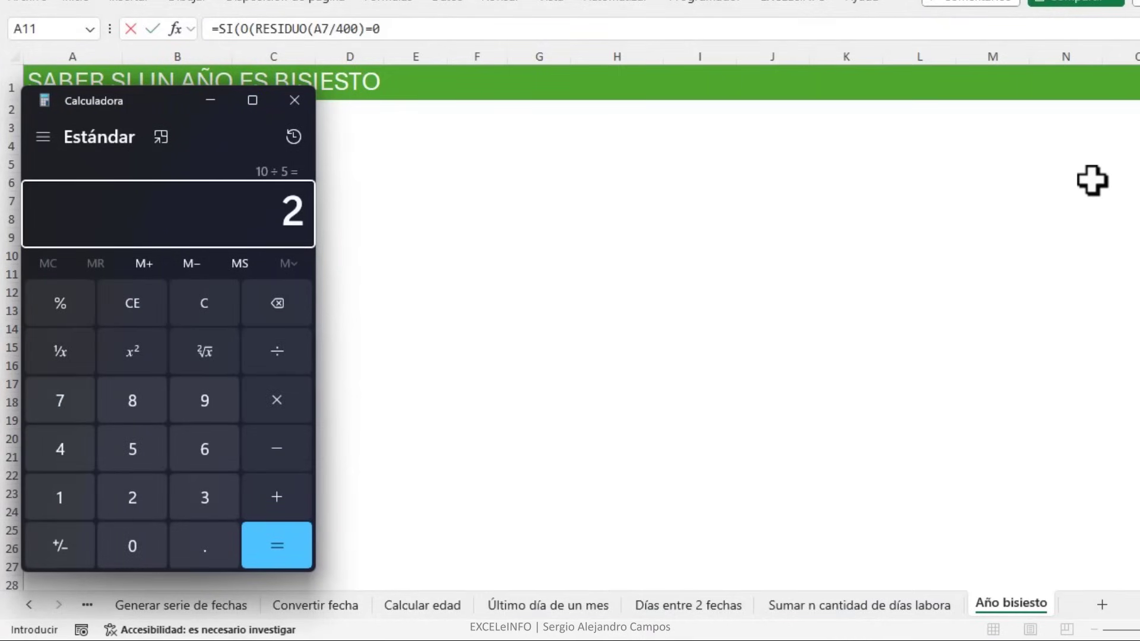
Divide 10 by 3 in the Calculator to illustrate a division with a remainder, and return to the workbook.
key(Escape)
text(10/3)
key(Return)
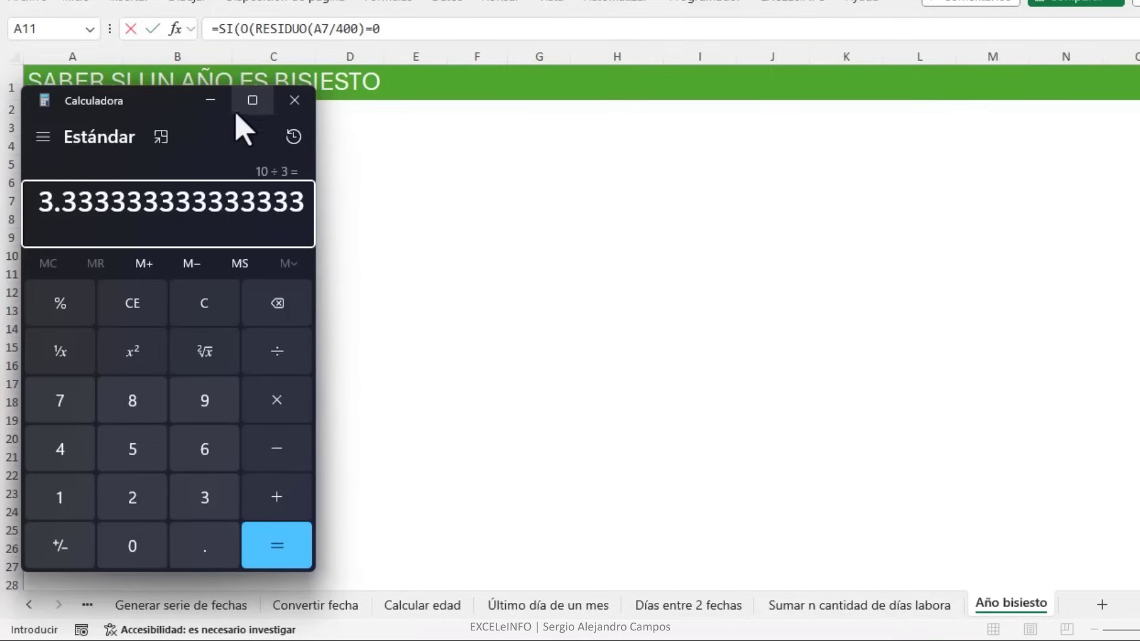
click(211, 100)
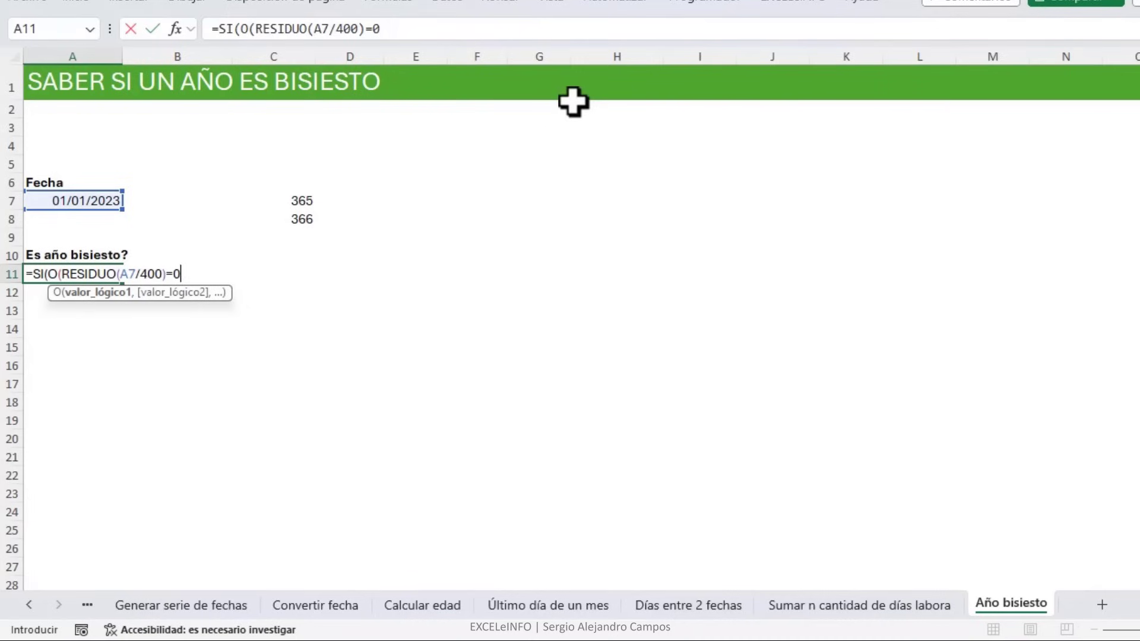
Extend the A11 formula with a nested Y condition testing divisibility by 4: ,Y(RESIDUO(A7,4)=0.
text(,)
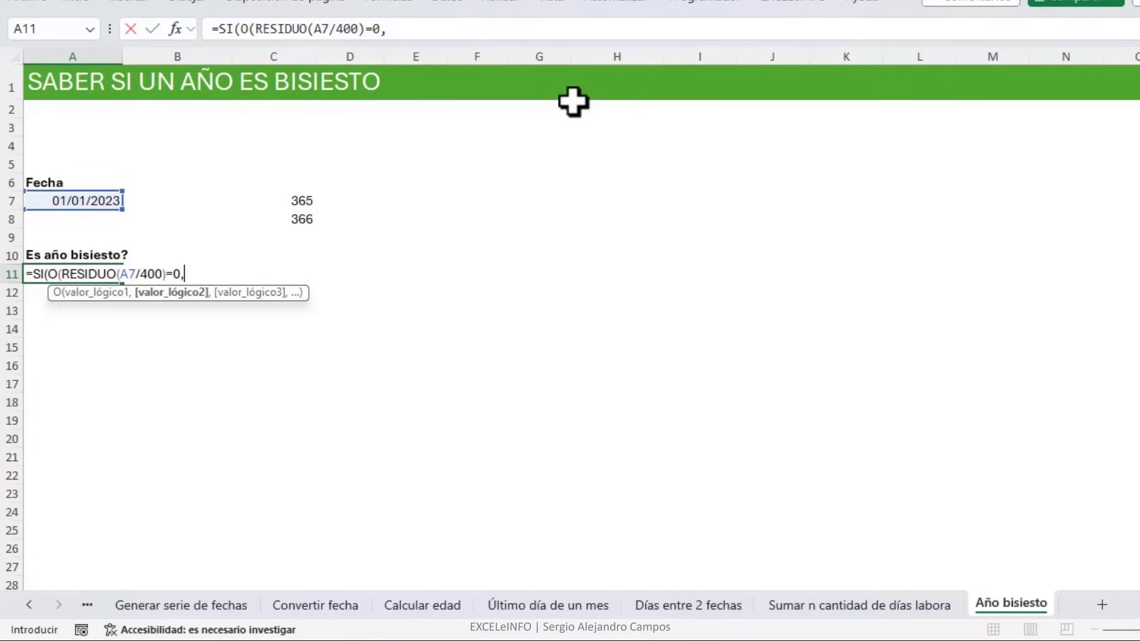
text(Y()
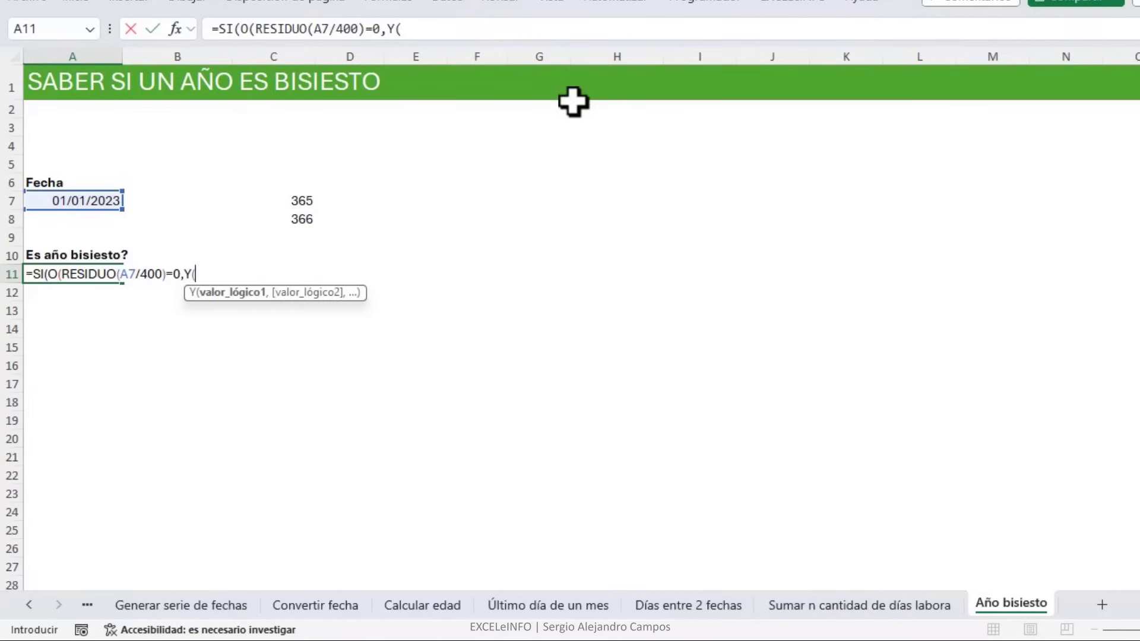
text(RESIDUO()
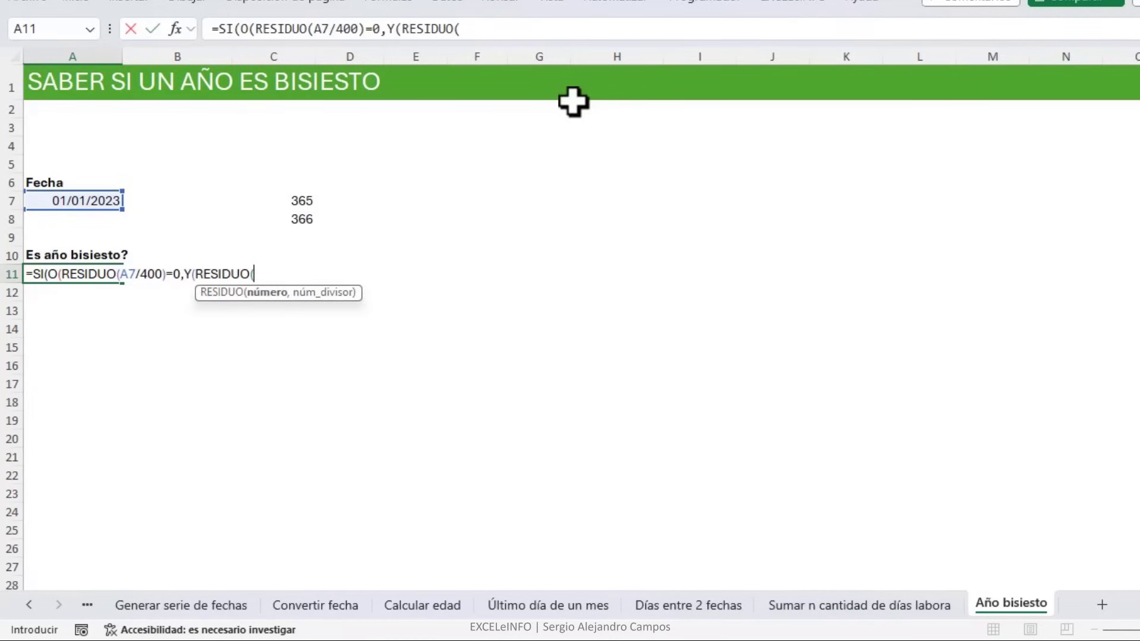
key(Up)
key(Up)
key(Up)
key(Up)
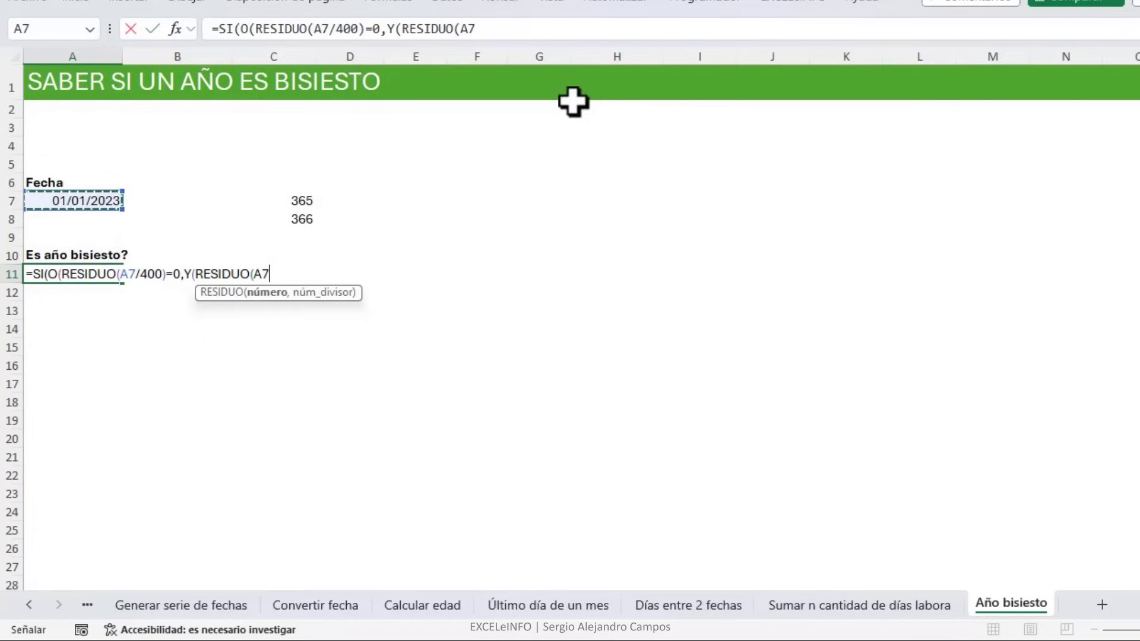
text(,)
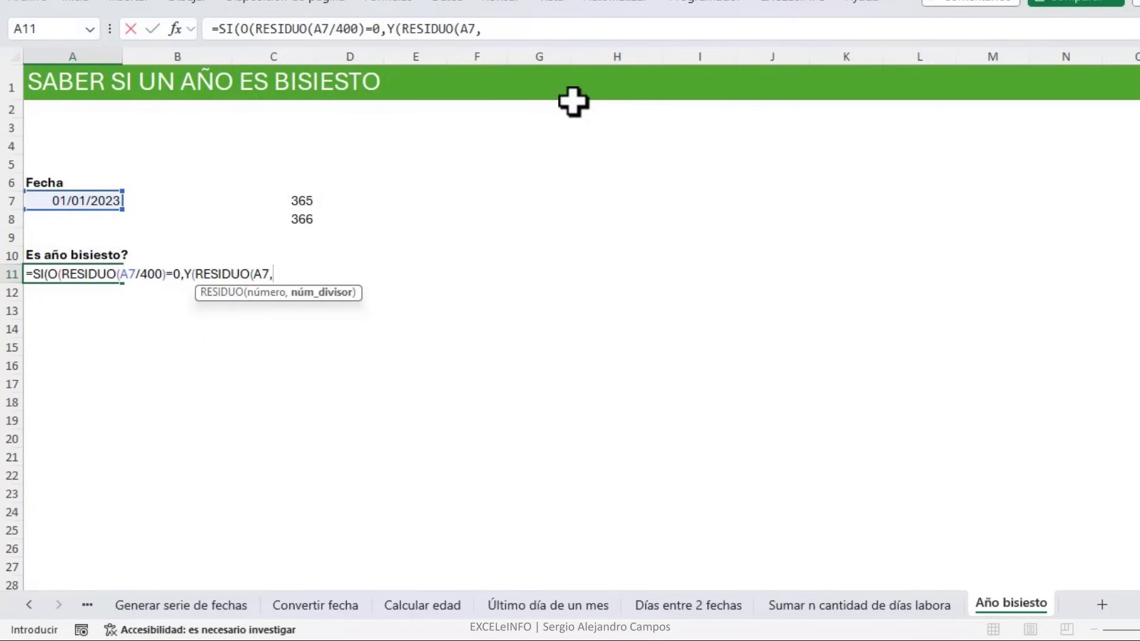
text(4)=0)
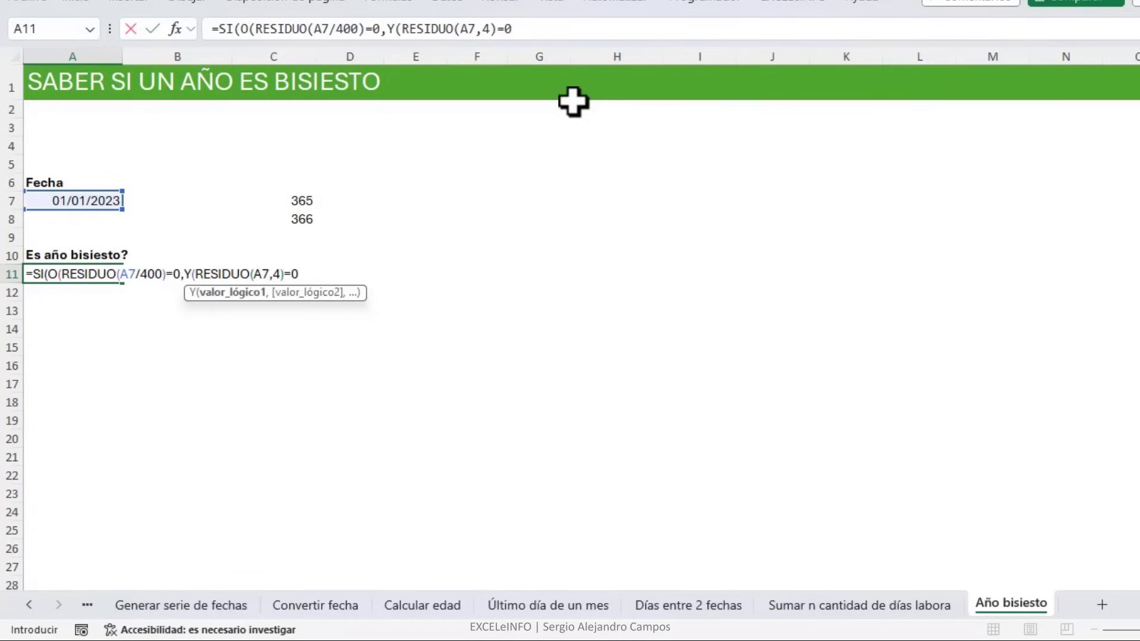
Add the non-divisibility-by-100 condition RESIDUO(A7,100)<>0 to the A11 formula and close the Y and O functions.
text(,)
text(RESIDUO()
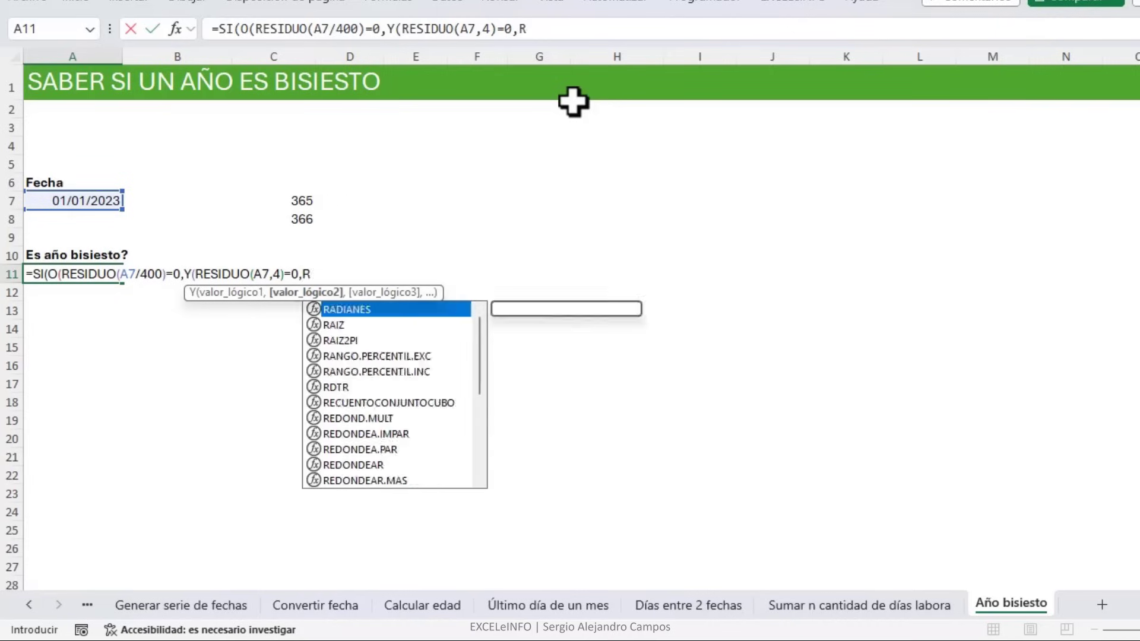
key(Up)
key(Up)
key(Up)
key(Up)
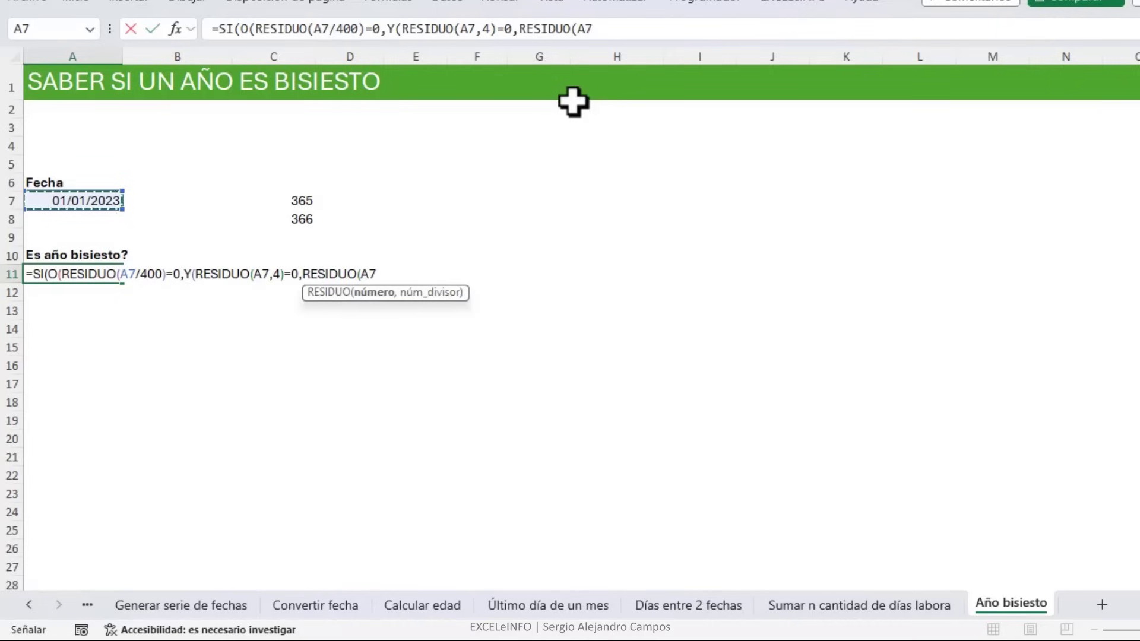
text(,100)<>)
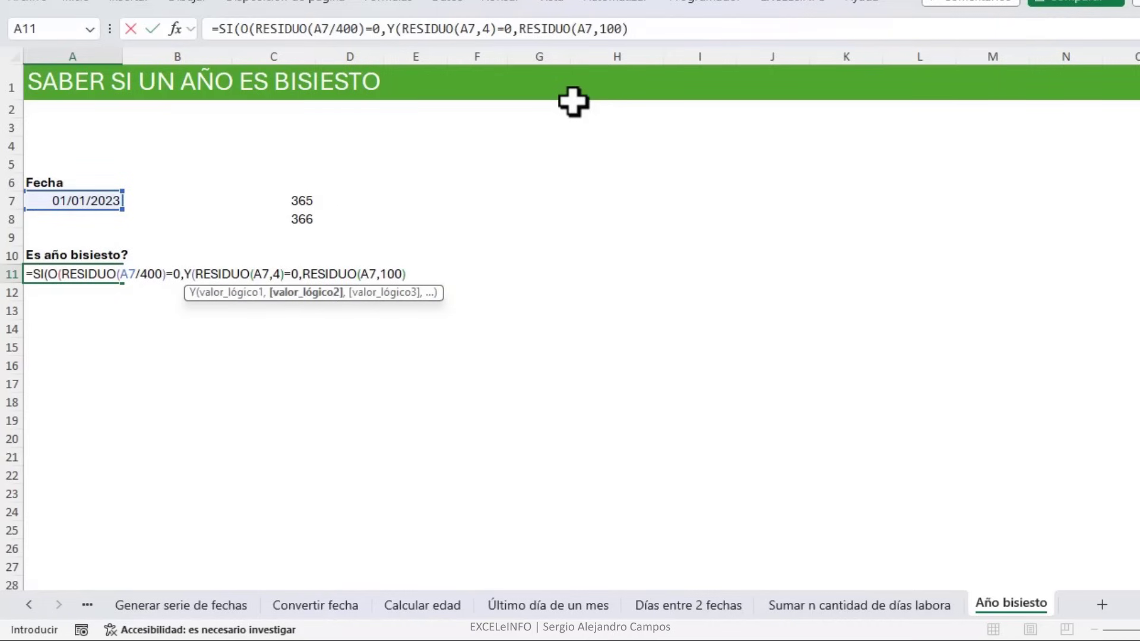
text(0)
text()),)
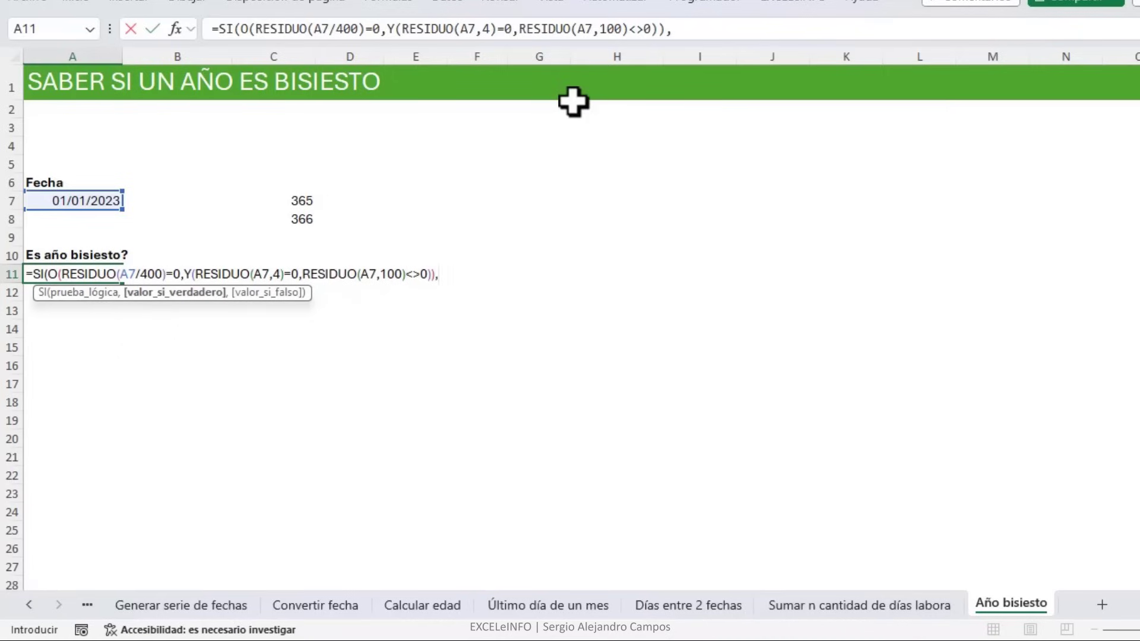
Complete the A11 formula with the SI results VERDADERO and FALSO, and try to enter it.
text(VERDADERO)
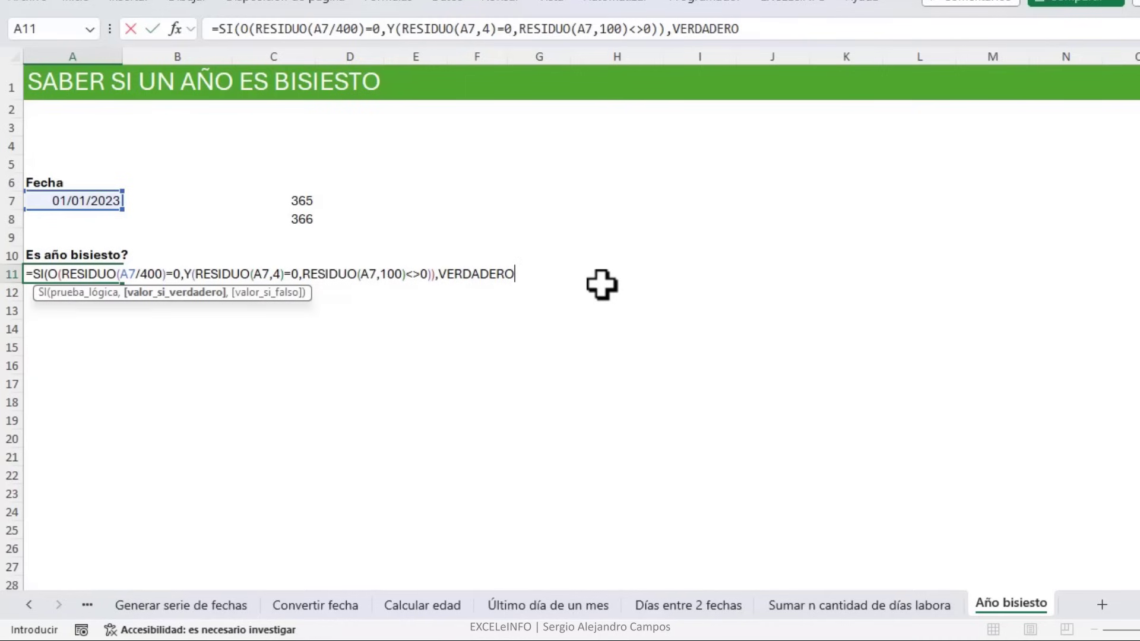
text(,FAL)
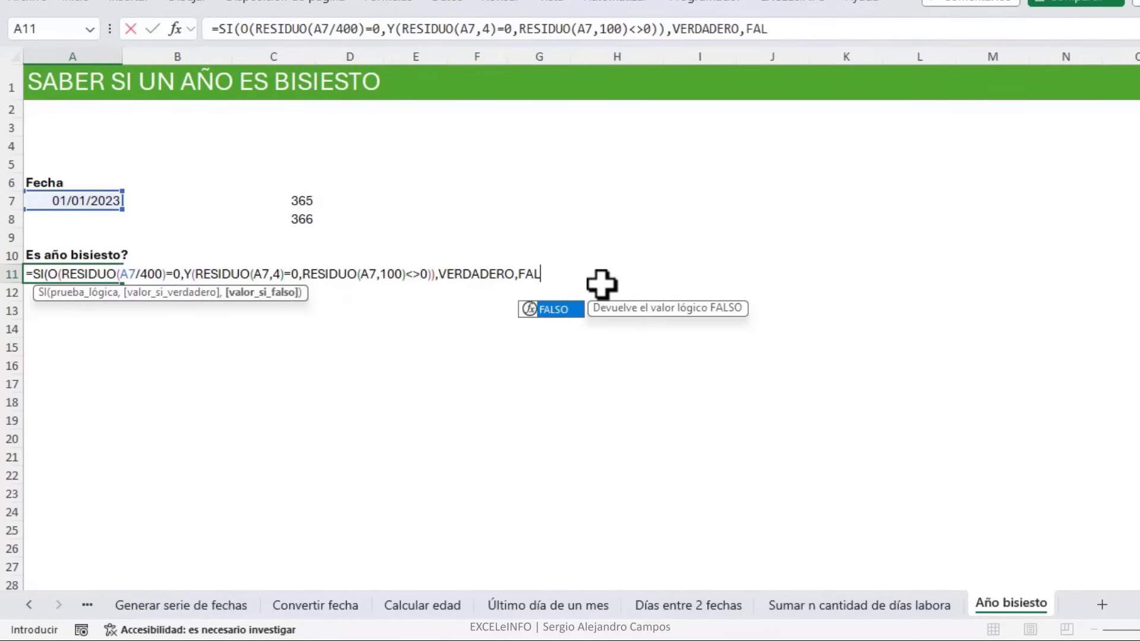
text(SO))
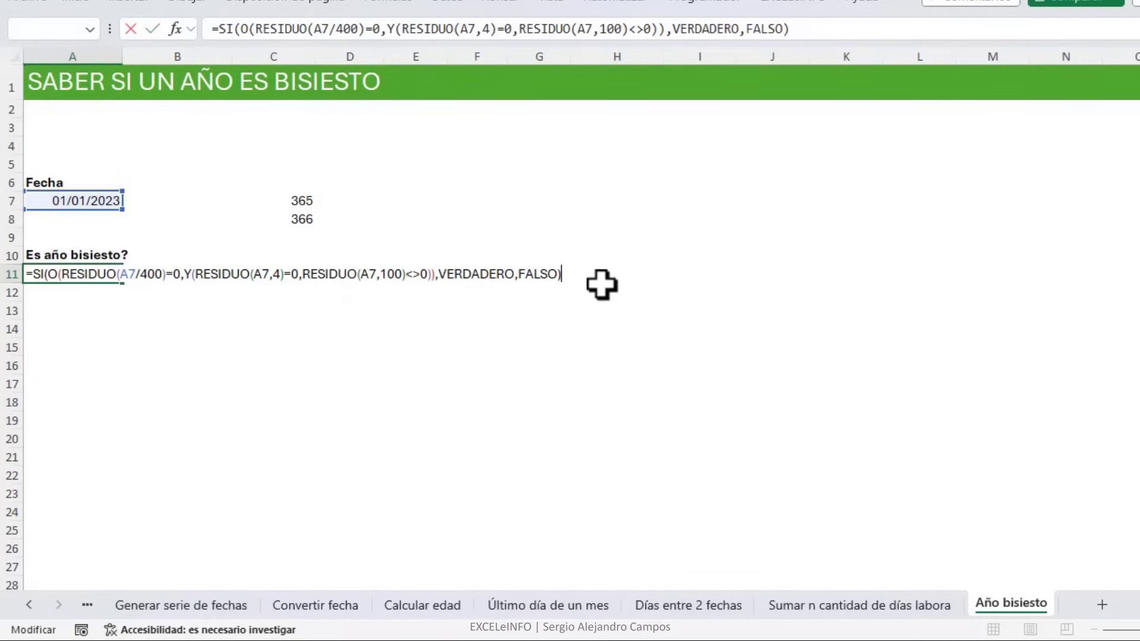
key(Return)
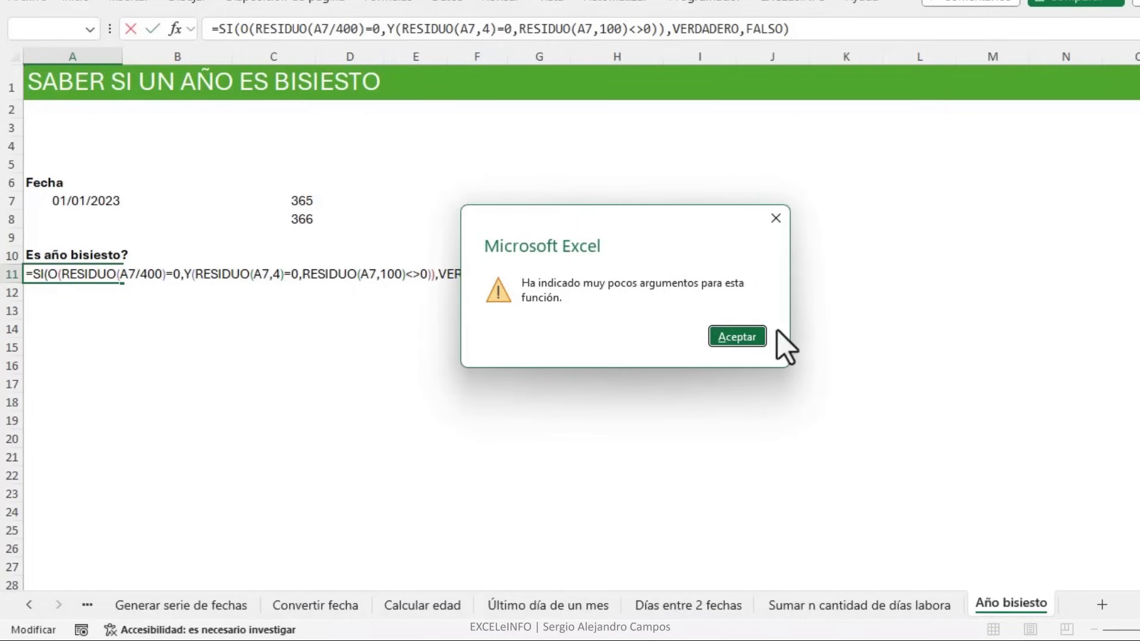
click(757, 337)
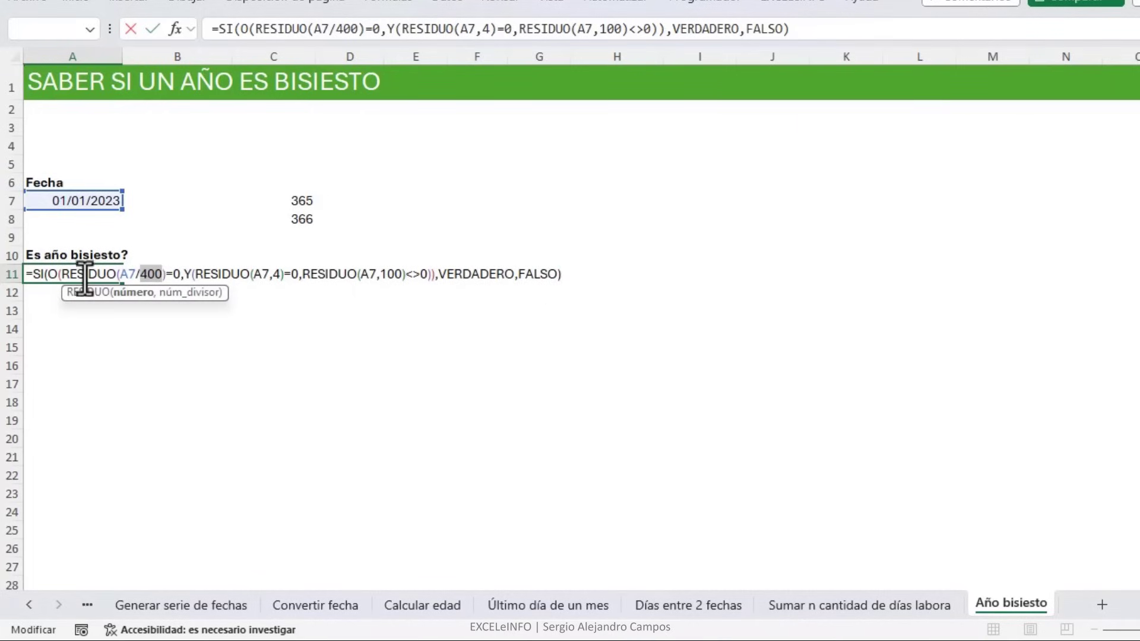
Correct the first RESIDUO in A11 to RESIDUO(A7,400), replacing the slash with a comma, and enter the formula.
click(84, 273)
click(123, 274)
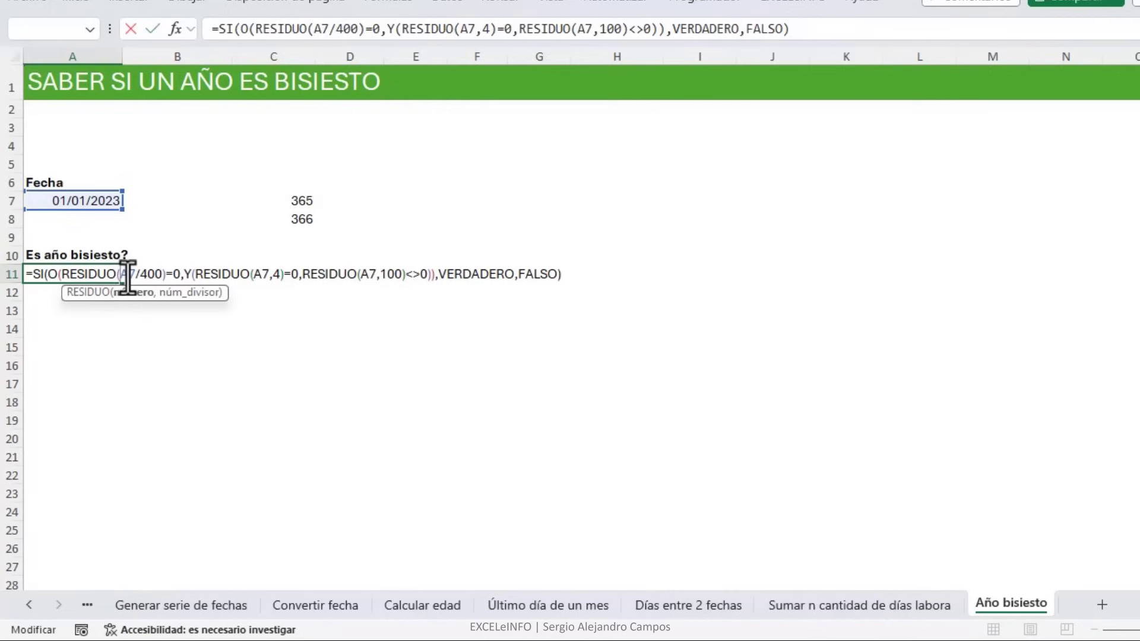
click(140, 274)
key(BackSpace)
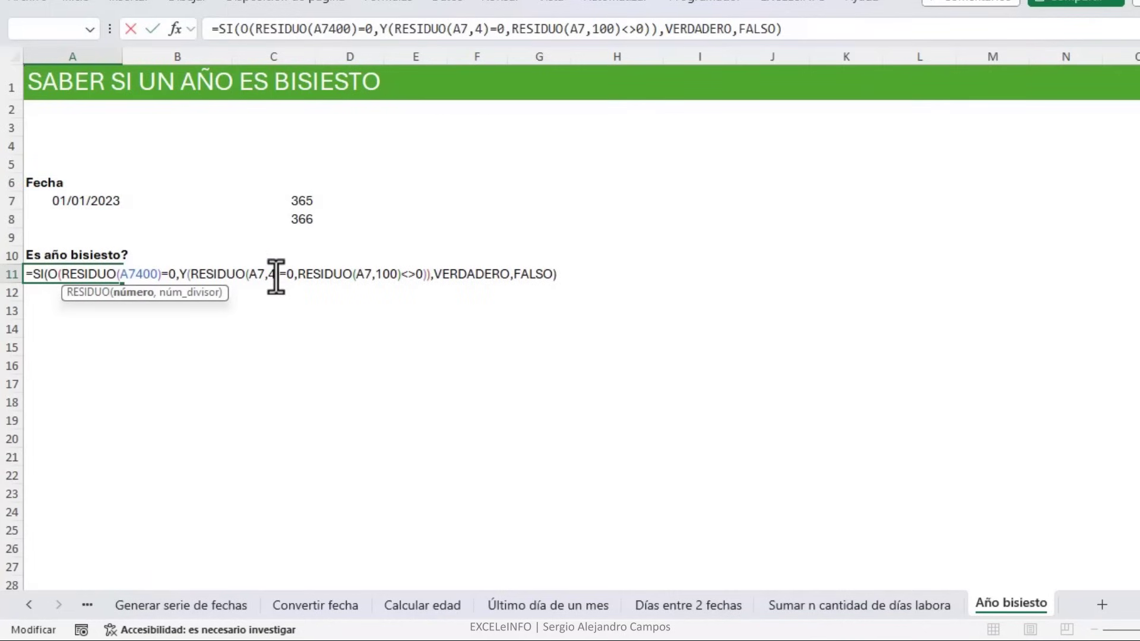
text(,)
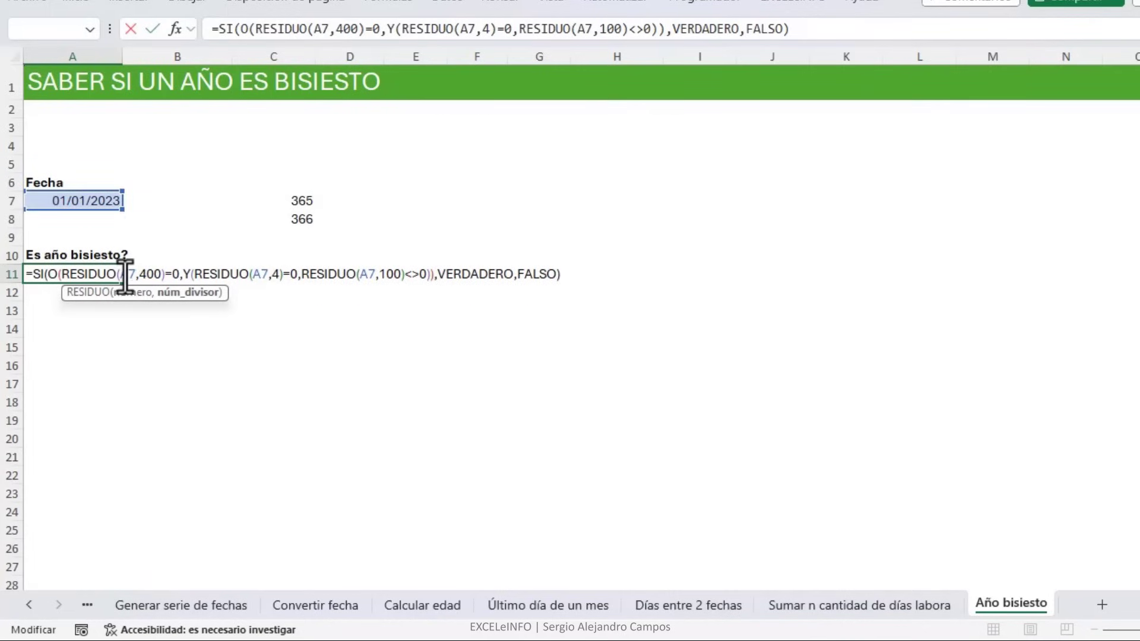
click(147, 274)
click(123, 274)
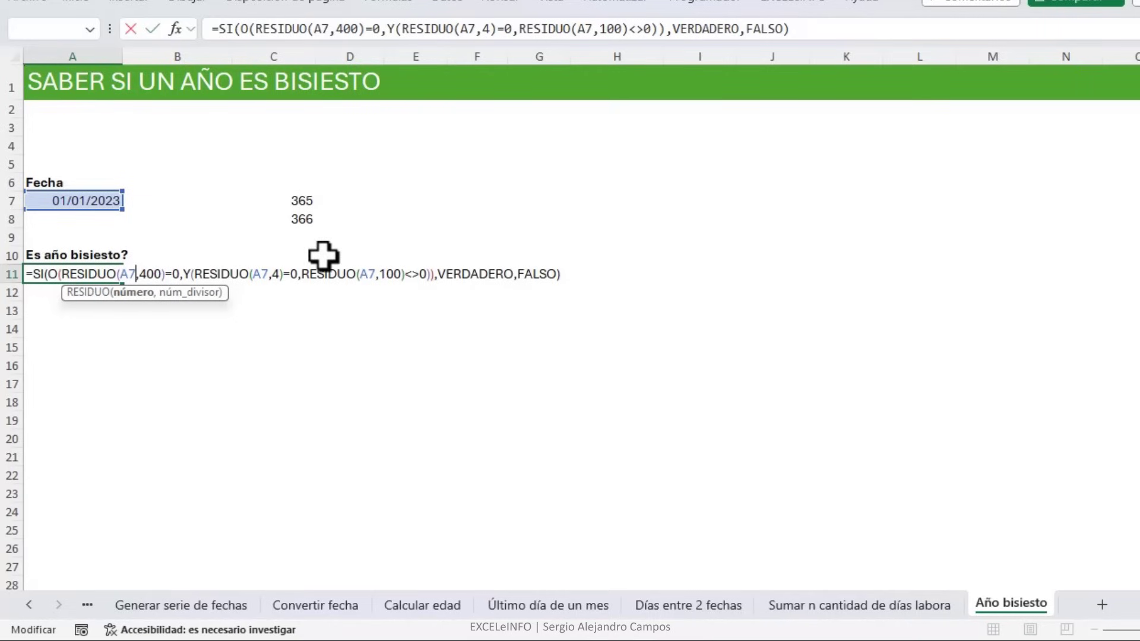
text(/)
key(BackSpace)
key(Return)
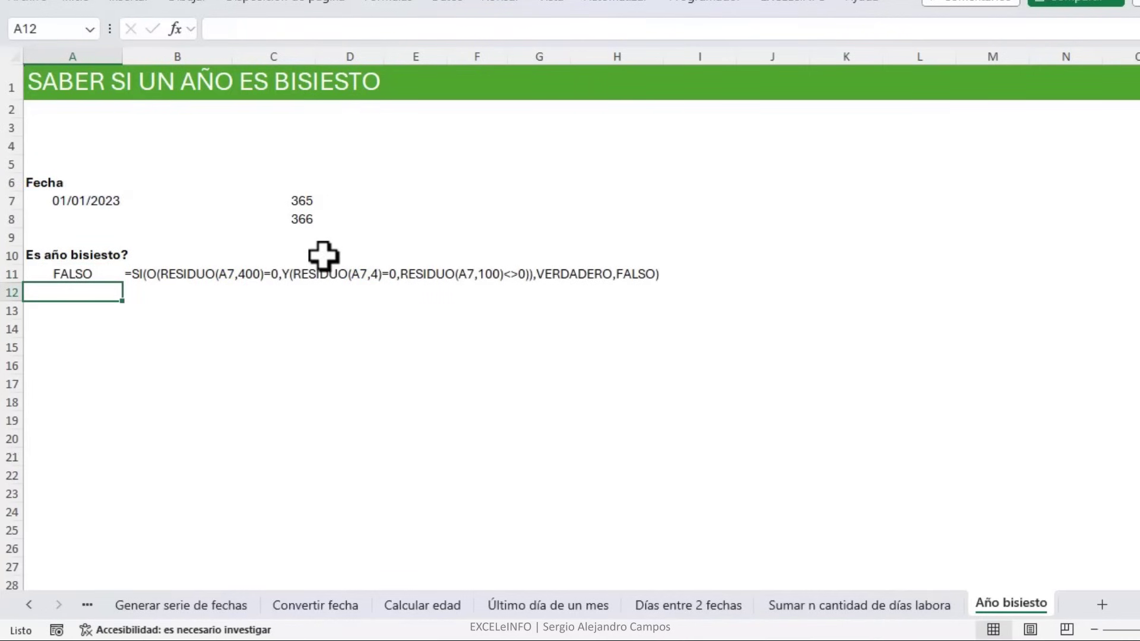
Set the Fecha in A7 to 1/1/2024 and select the leap-year result in A11.
click(102, 208)
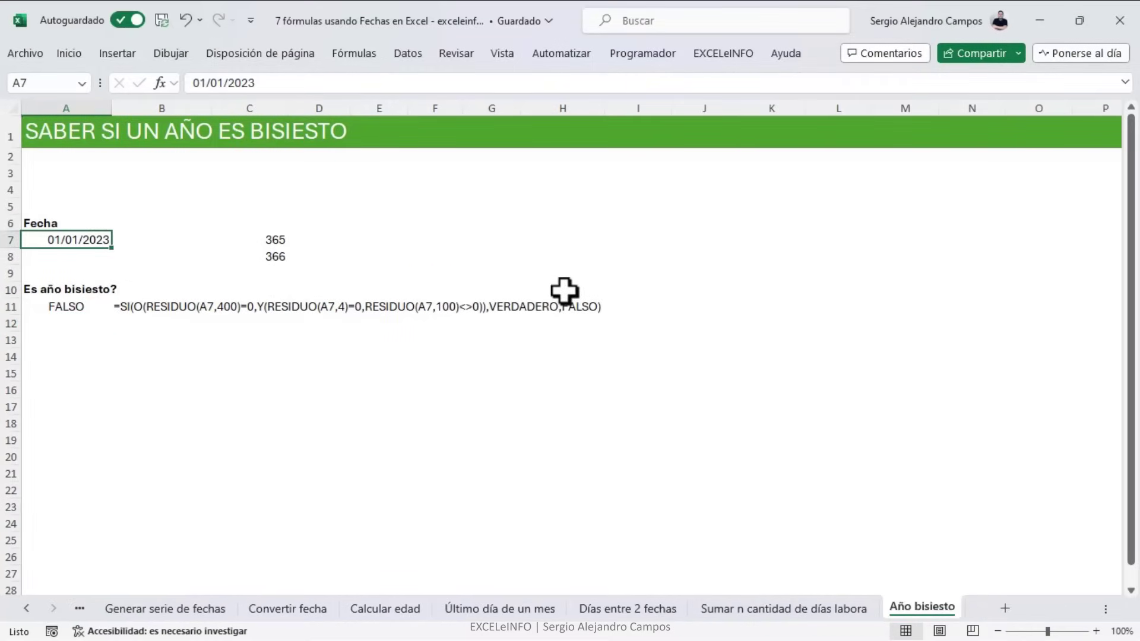
text(1/01/20)
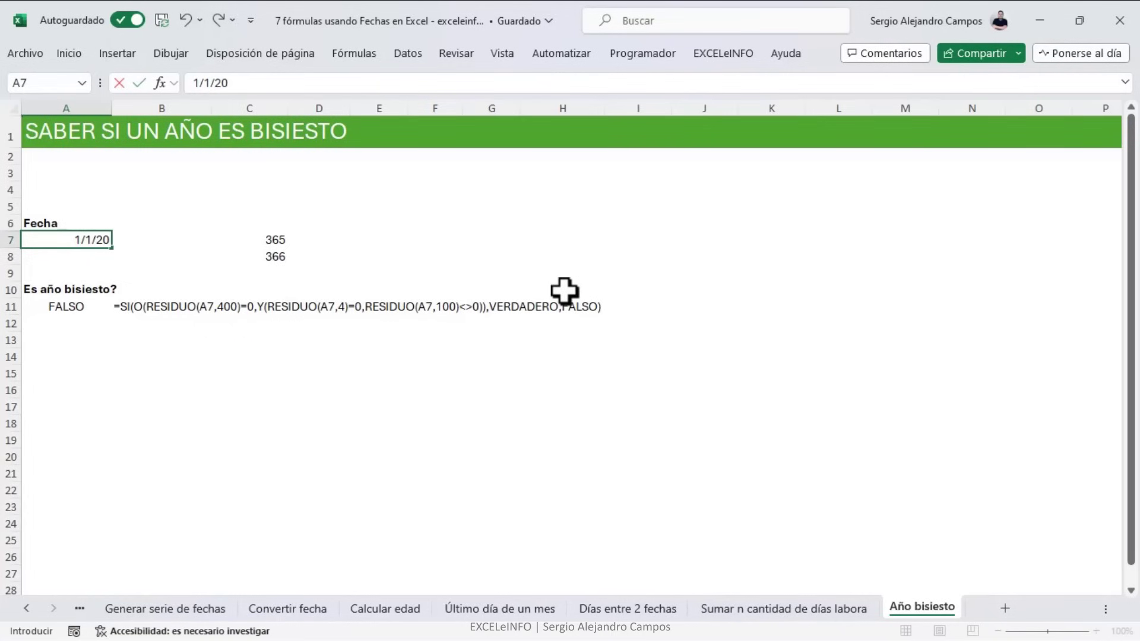
text(24)
key(Return)
key(Down)
key(Down)
key(Down)
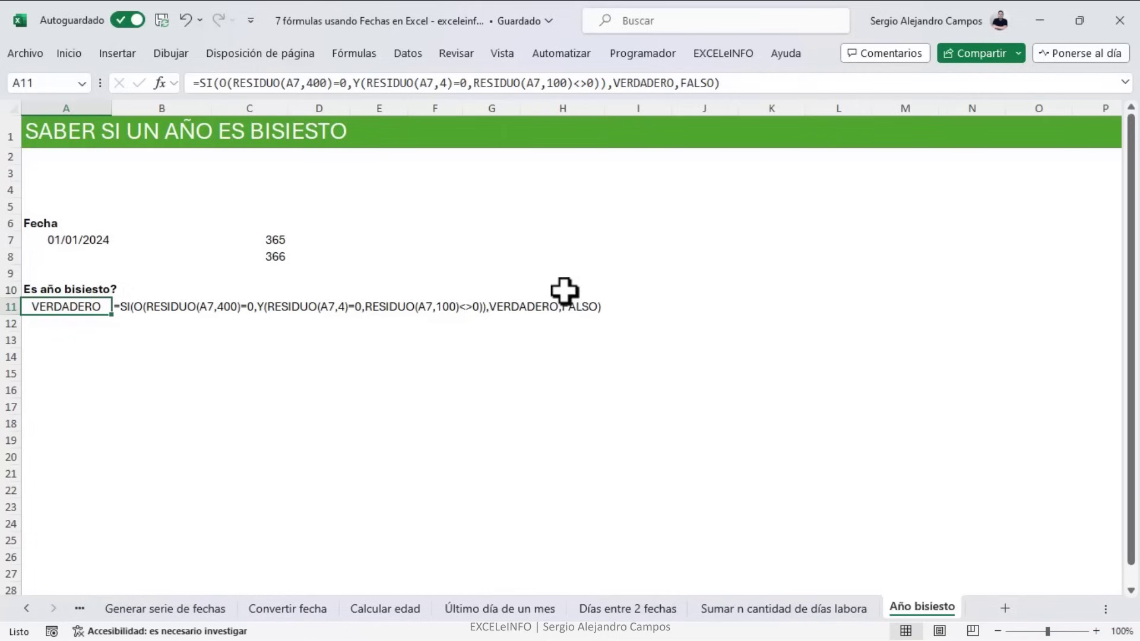
Review the completed exercise sheets from Convertir fecha through the working-days sheet, and return to Año bisiesto.
click(308, 616)
click(415, 616)
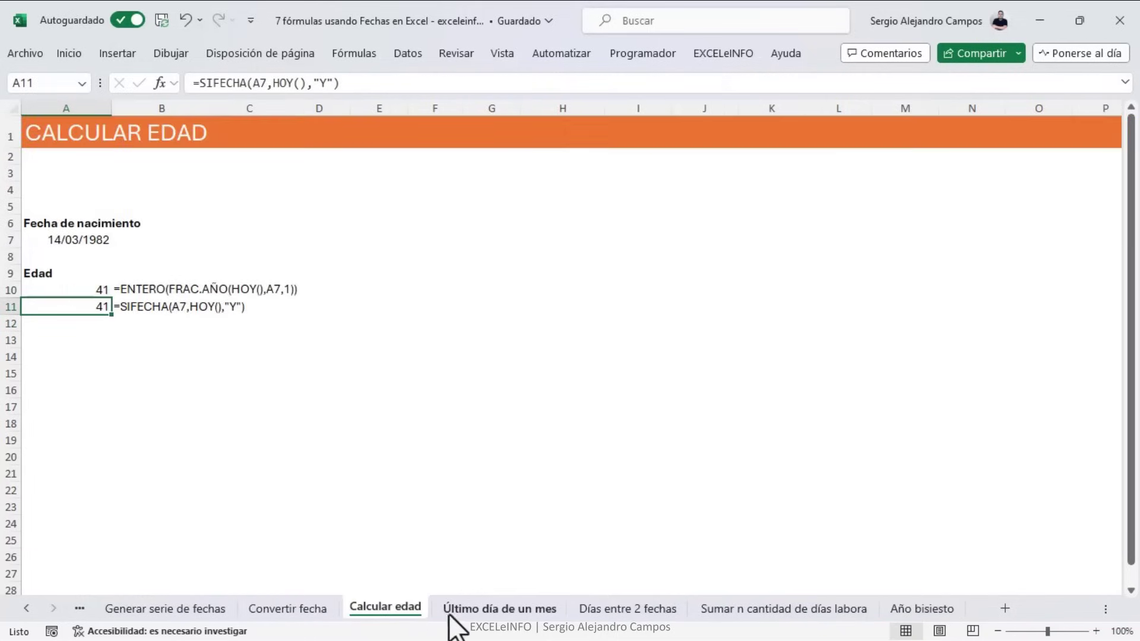
click(500, 622)
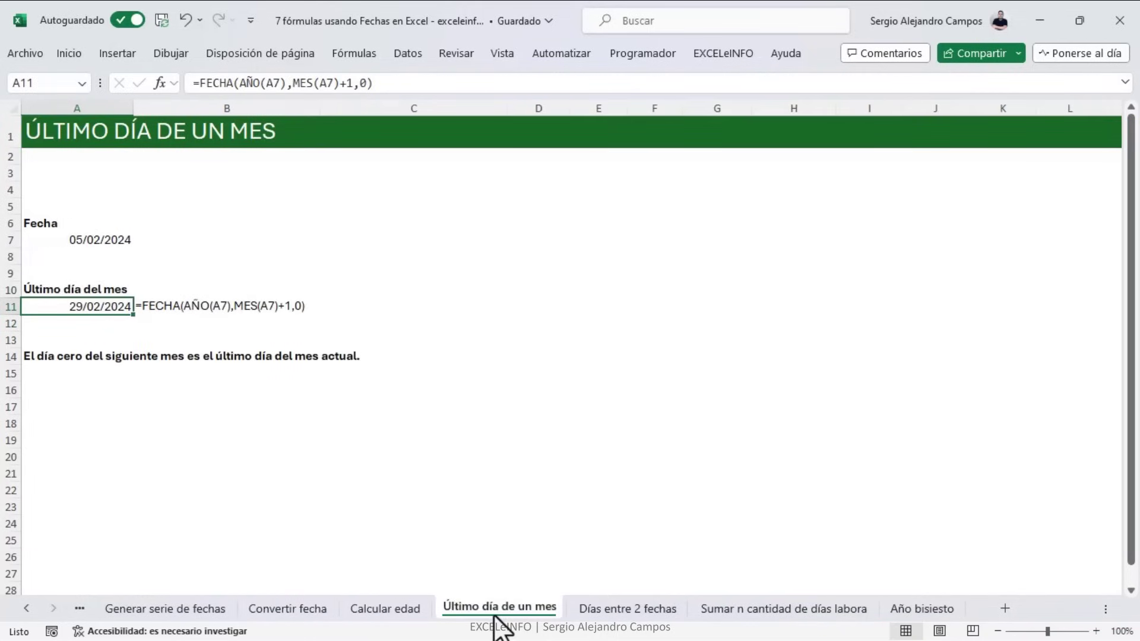
click(601, 616)
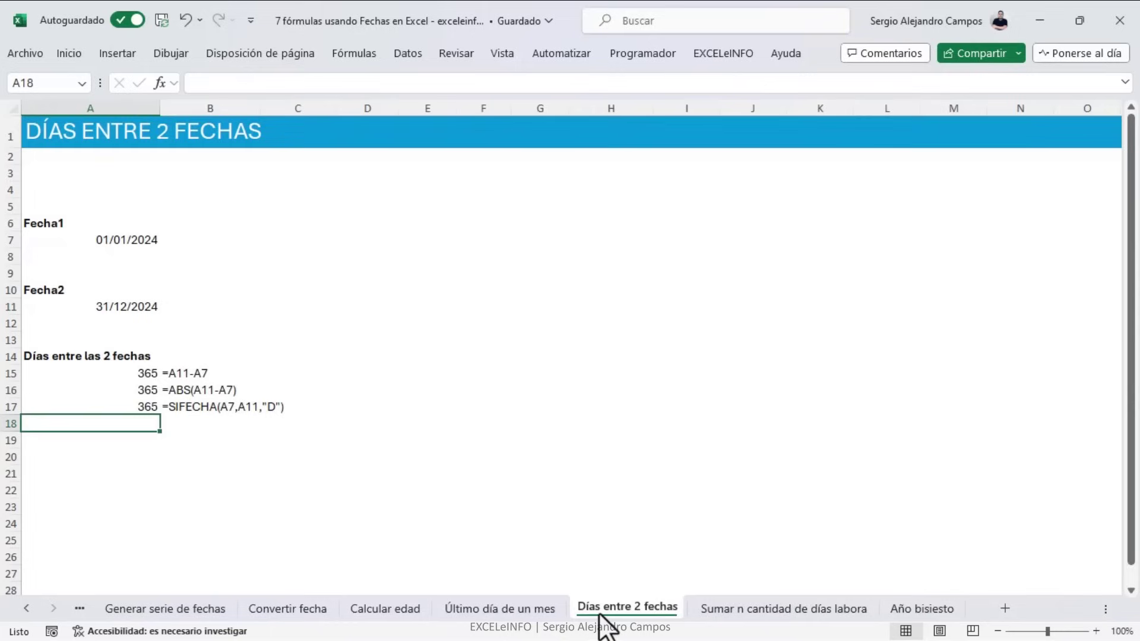
click(757, 615)
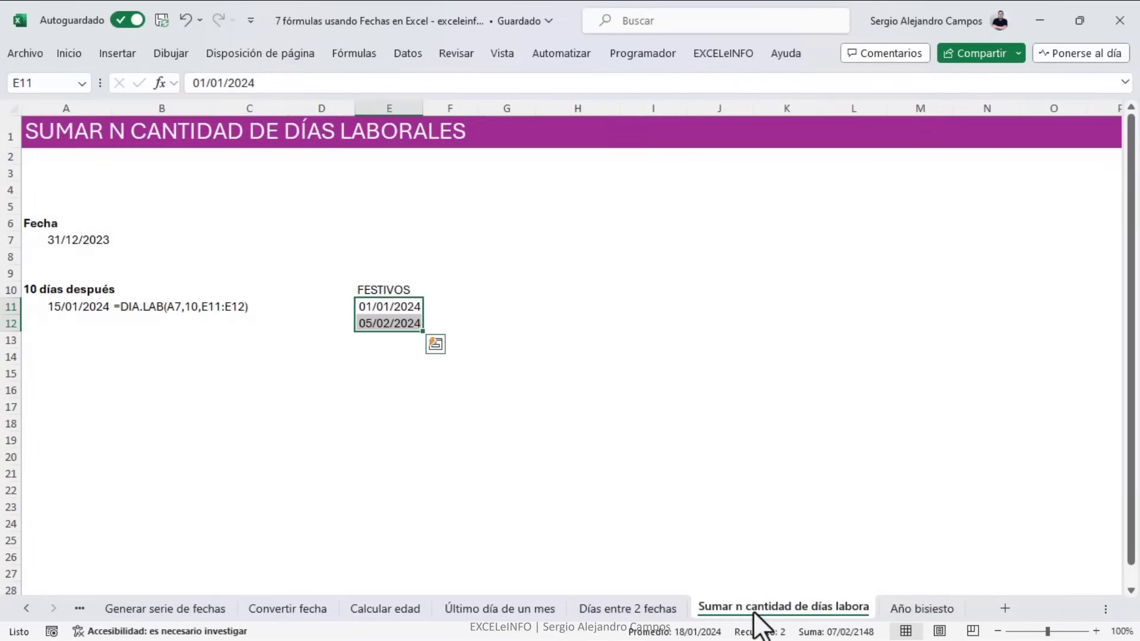
click(918, 606)
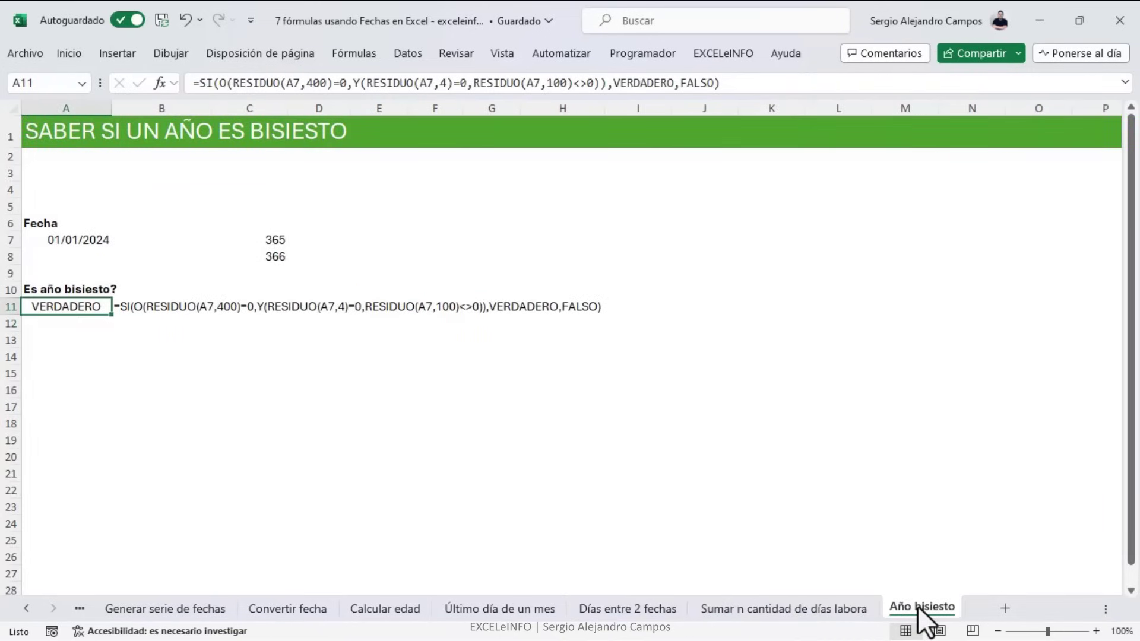